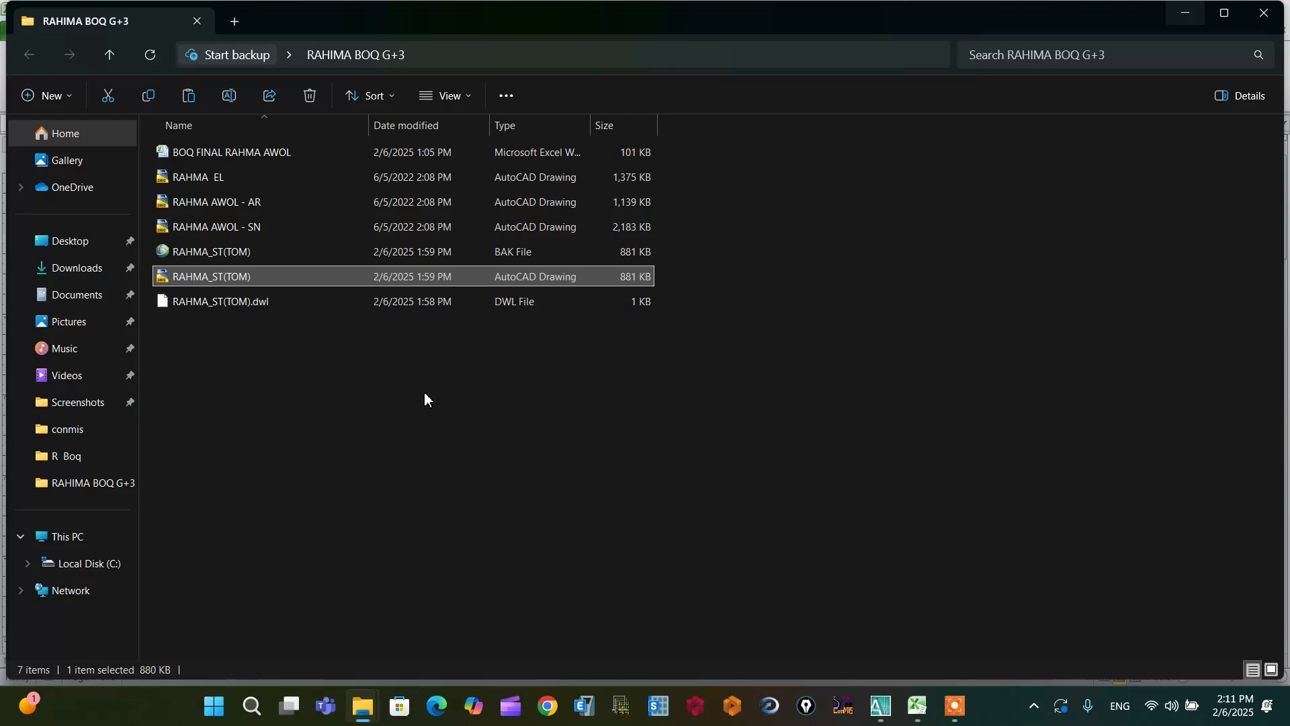
Step: Open the structural DWG drawing and examine its foundation and grade beam layout and the section details beneath it
{"action": "double_click", "coordinate": [220, 276]}
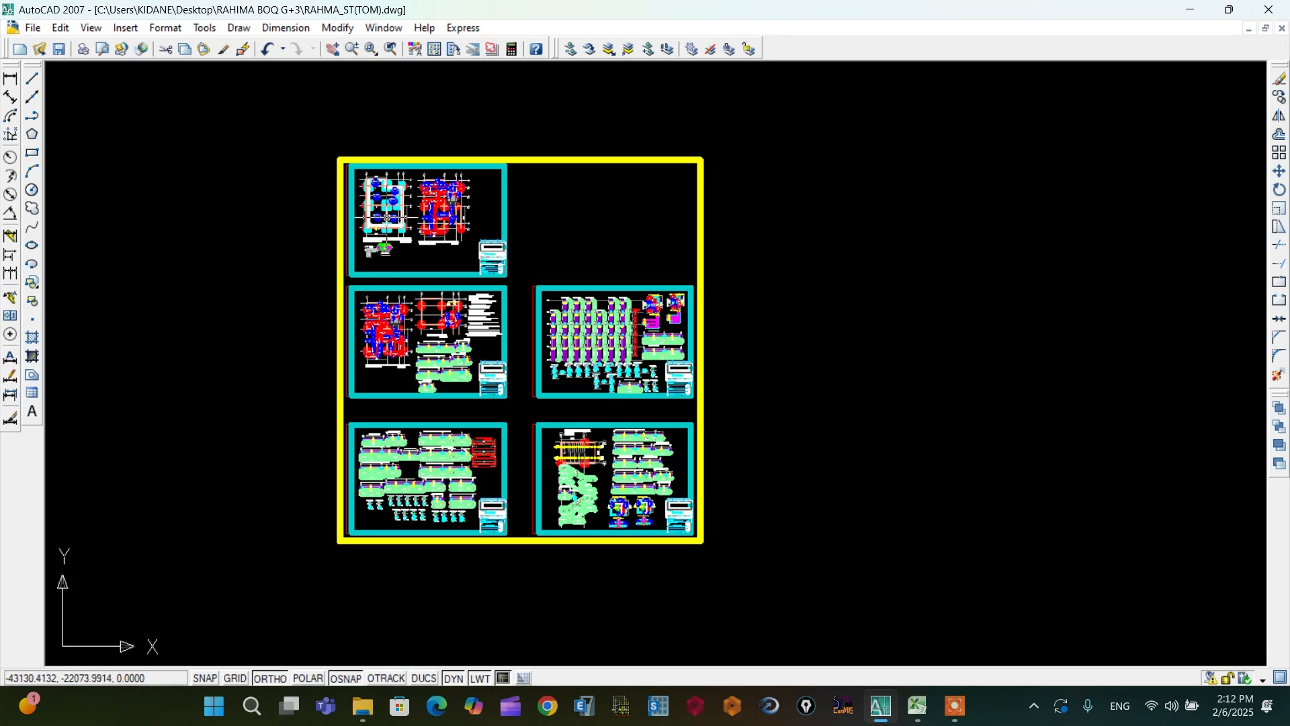
{"action": "scroll", "coordinate": [386, 216], "scroll_direction": "up", "scroll_amount": 3}
{"action": "scroll", "coordinate": [430, 241], "scroll_direction": "down", "scroll_amount": 5}
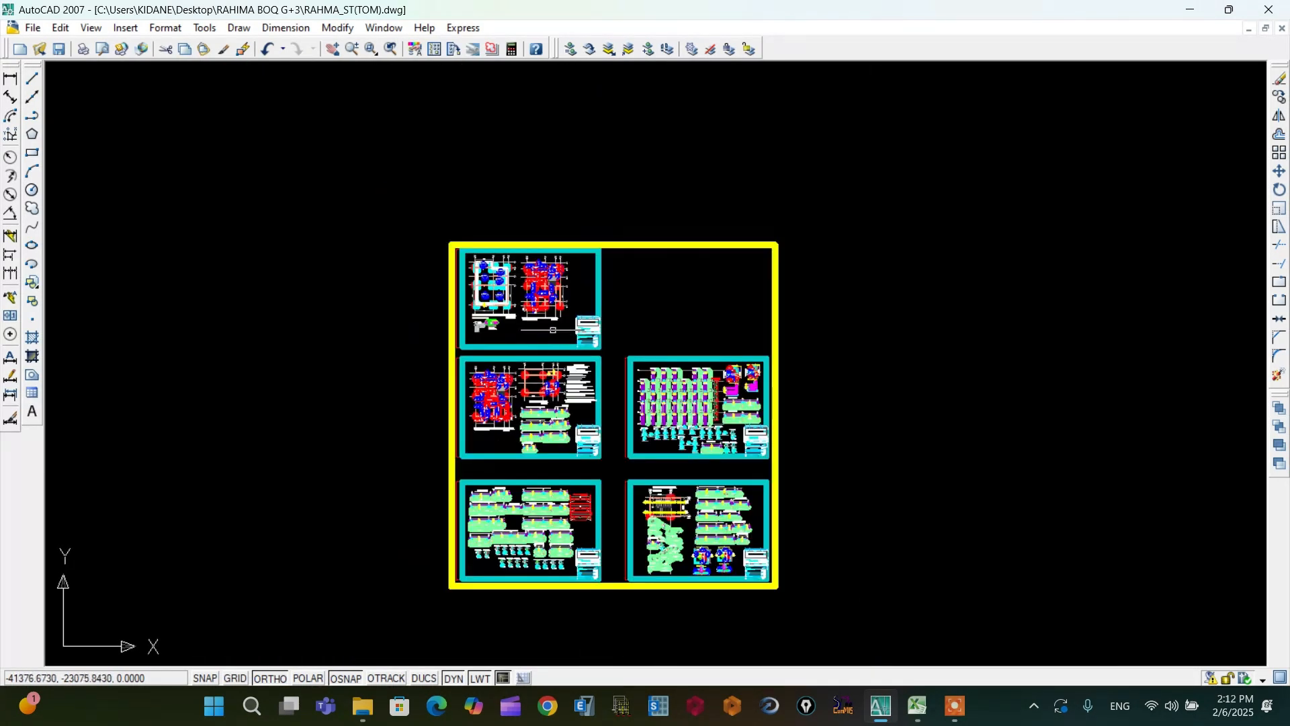
{"action": "scroll", "coordinate": [441, 209], "scroll_direction": "up", "scroll_amount": 7}
{"action": "scroll", "coordinate": [440, 209], "scroll_direction": "down", "scroll_amount": 5}
{"action": "scroll", "coordinate": [357, 303], "scroll_direction": "up", "scroll_amount": 5}
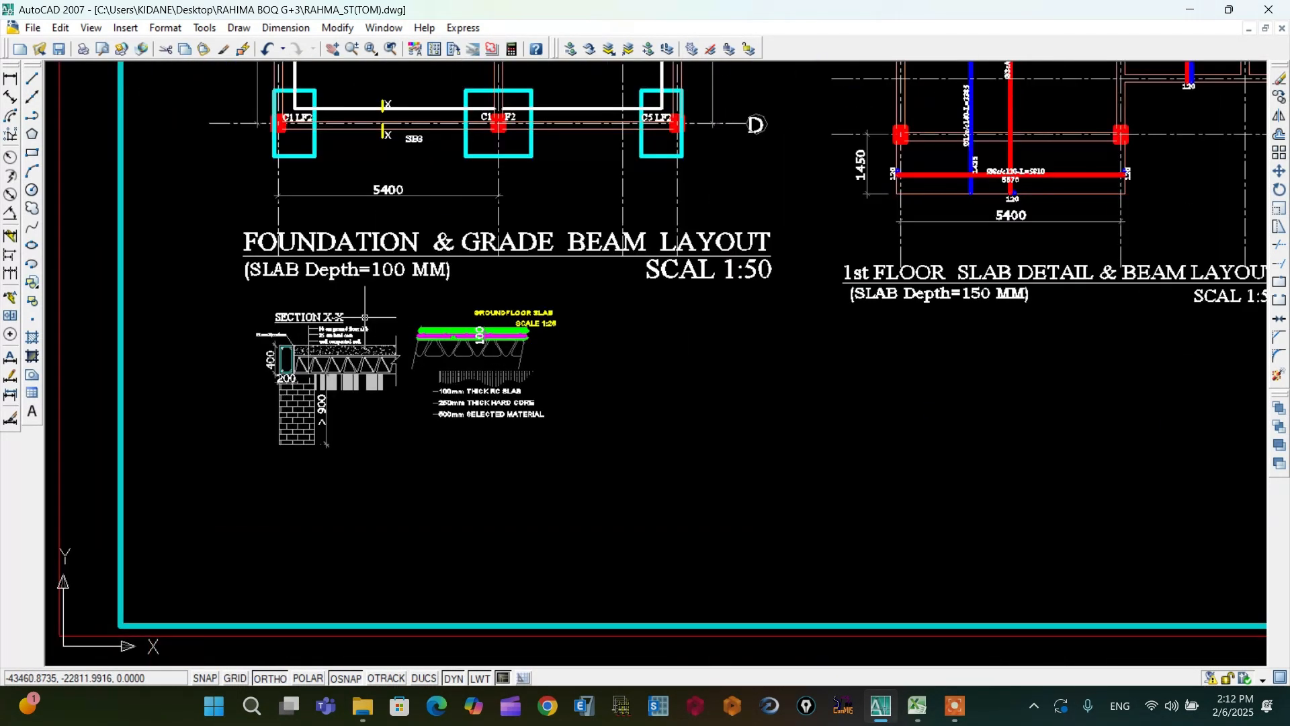
{"action": "scroll", "coordinate": [357, 303], "scroll_direction": "down", "scroll_amount": 4}
{"action": "scroll", "coordinate": [358, 303], "scroll_direction": "up", "scroll_amount": 2}
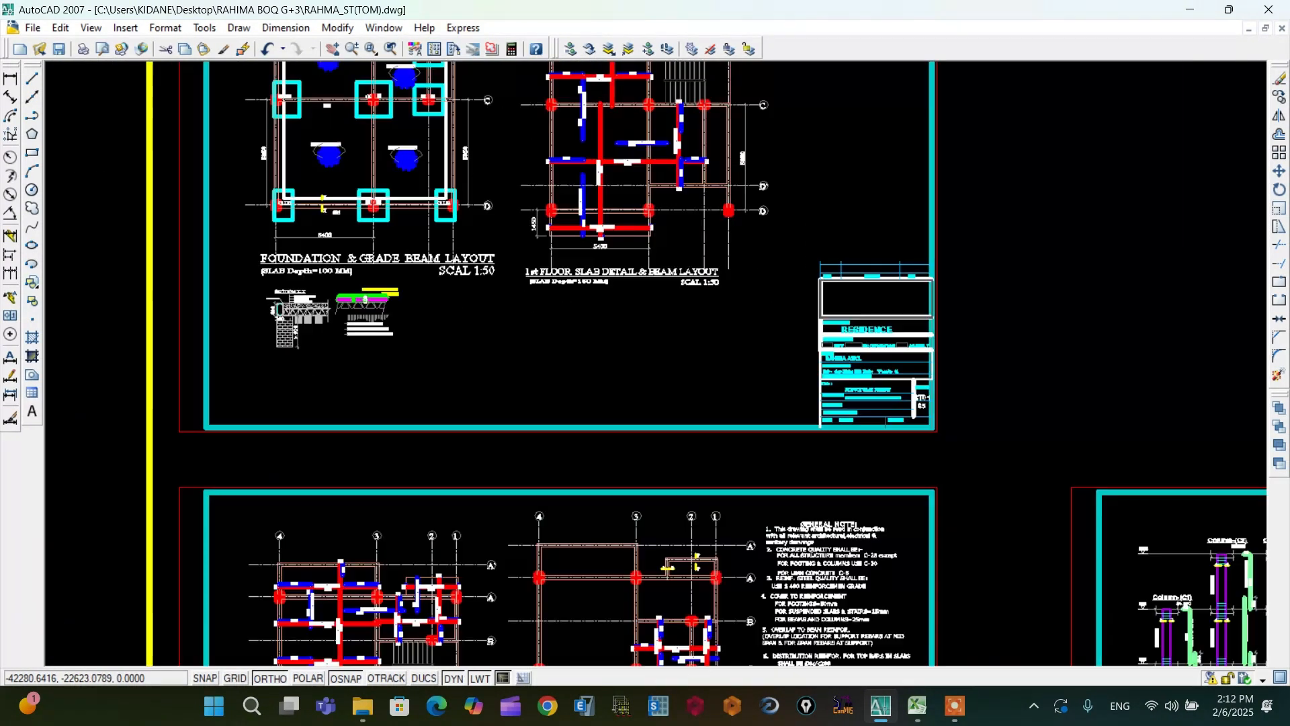
Step: Examine the 2nd-3rd floor slab detail and beam layout and the roof beam layout in the structural drawing
{"action": "scroll", "coordinate": [358, 303], "scroll_direction": "down", "scroll_amount": 1}
{"action": "scroll", "coordinate": [397, 638], "scroll_direction": "up", "scroll_amount": 3}
{"action": "scroll", "coordinate": [397, 484], "scroll_direction": "down", "scroll_amount": 4}
{"action": "scroll", "coordinate": [390, 578], "scroll_direction": "up", "scroll_amount": 3}
{"action": "scroll", "coordinate": [364, 471], "scroll_direction": "up", "scroll_amount": 4}
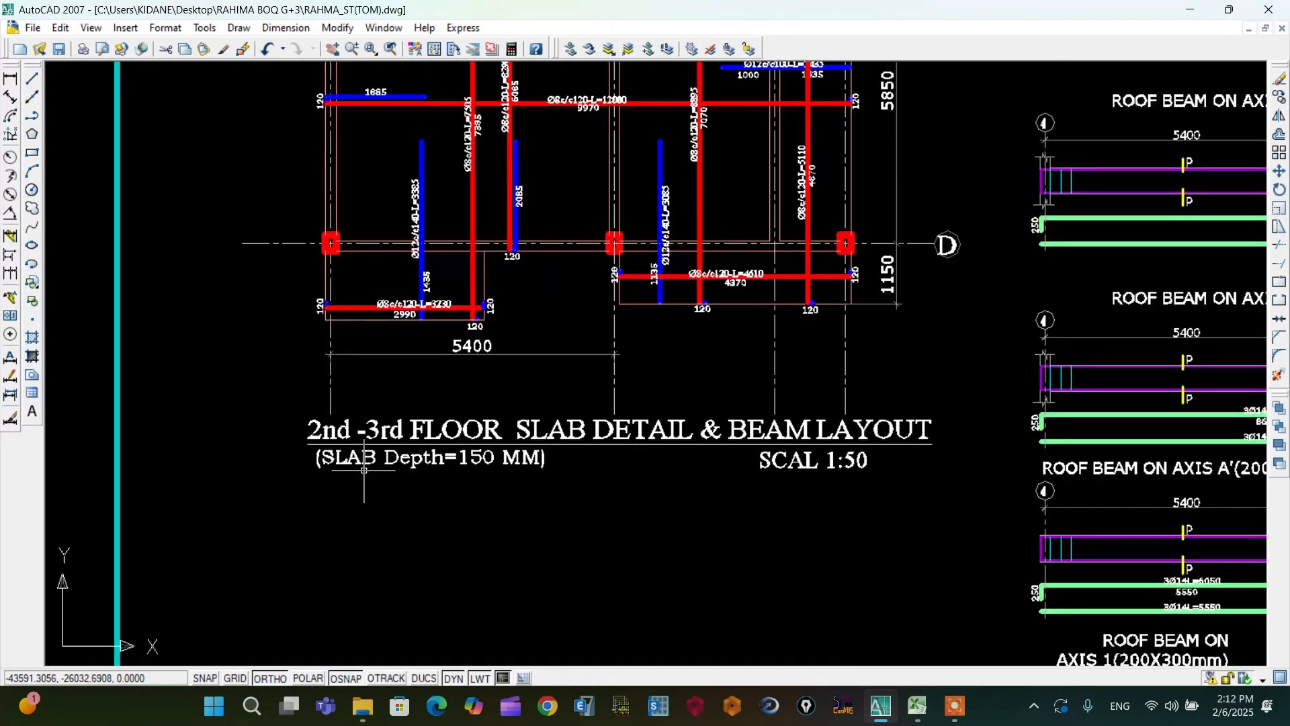
{"action": "scroll", "coordinate": [405, 428], "scroll_direction": "down", "scroll_amount": 4}
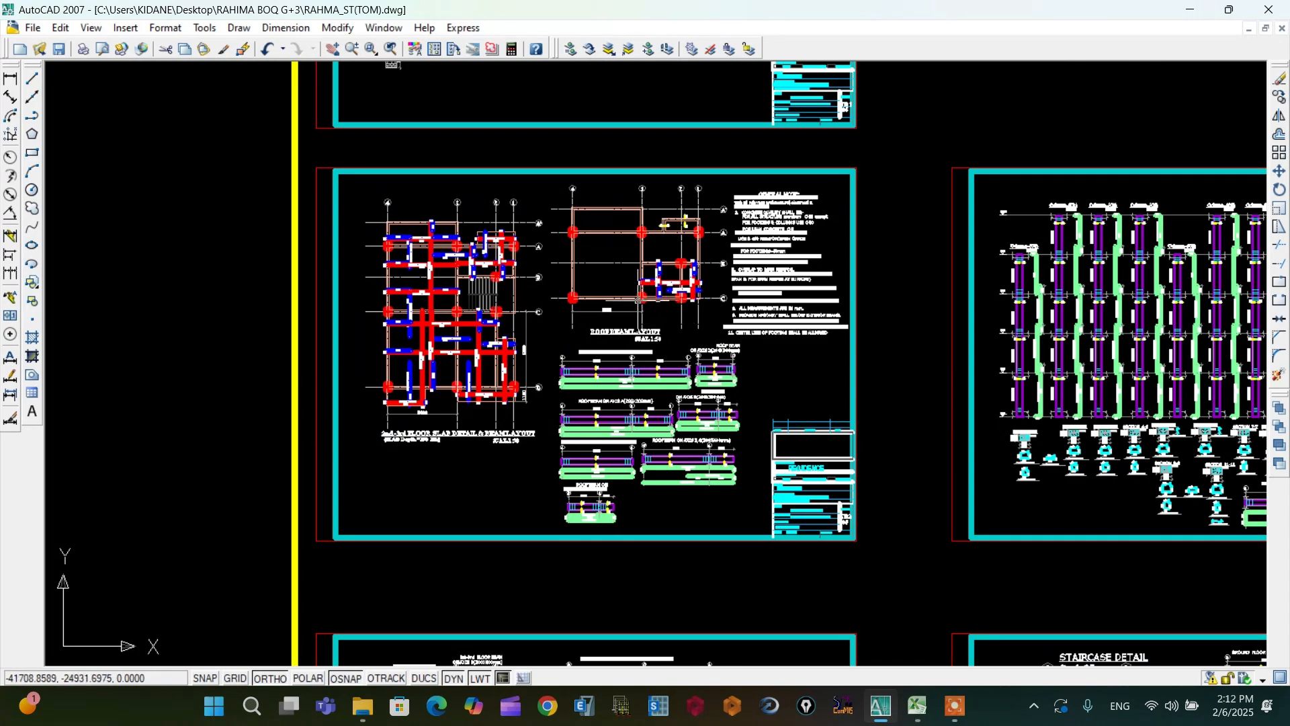
{"action": "scroll", "coordinate": [639, 300], "scroll_direction": "up", "scroll_amount": 2}
{"action": "scroll", "coordinate": [592, 360], "scroll_direction": "up", "scroll_amount": 2}
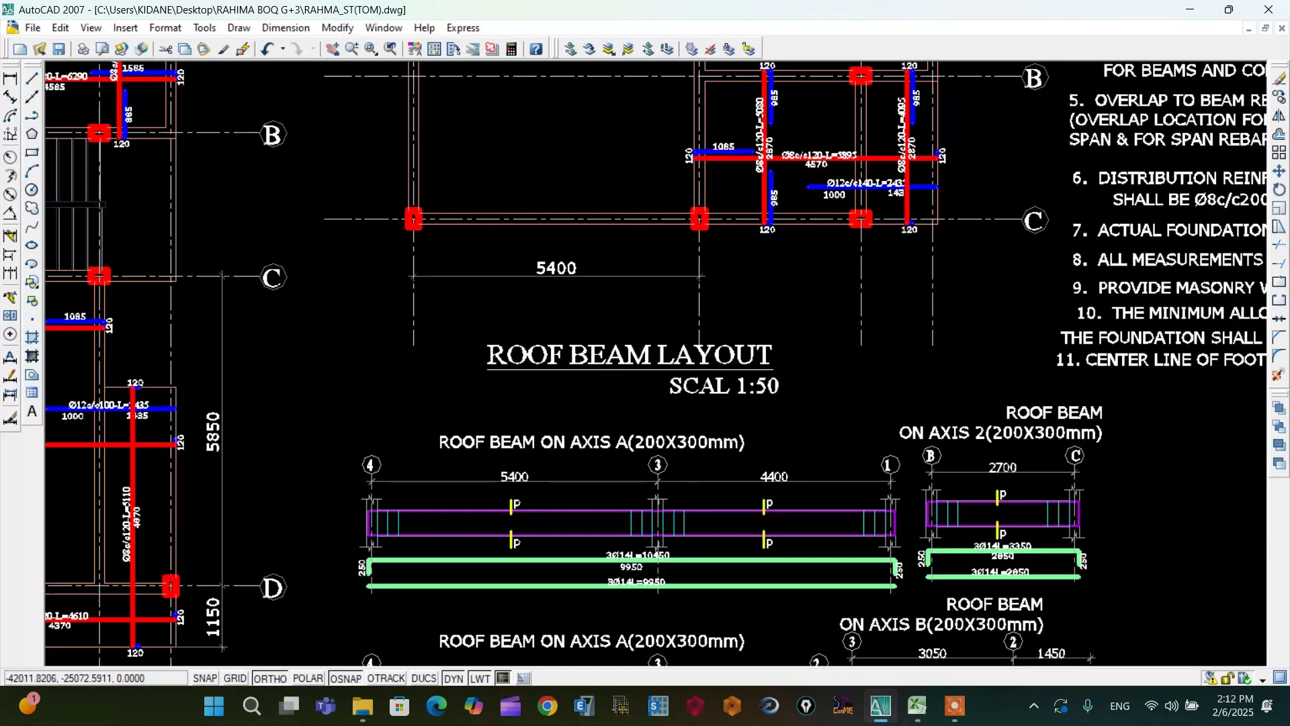
Step: Survey the whole set of structural sheets, including the column, beam and staircase details
{"action": "scroll", "coordinate": [514, 356], "scroll_direction": "down", "scroll_amount": 5}
{"action": "scroll", "coordinate": [514, 356], "scroll_direction": "down", "scroll_amount": 6}
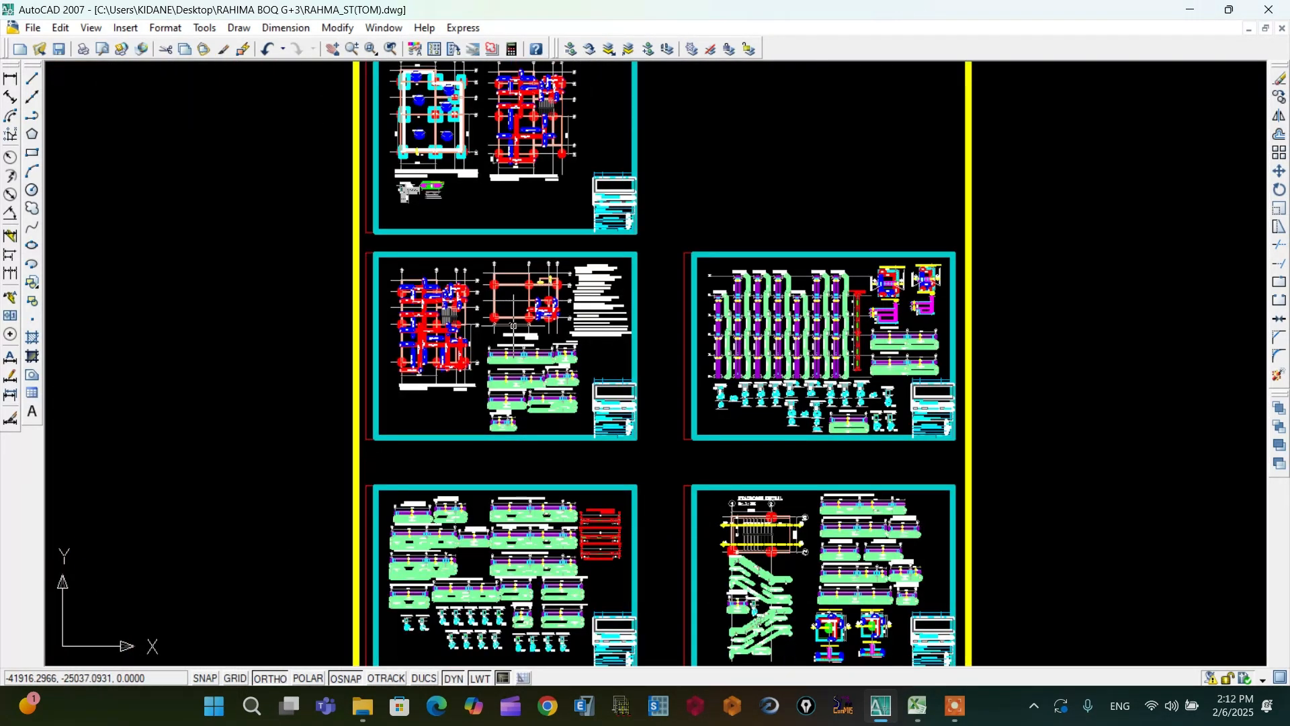
{"action": "scroll", "coordinate": [590, 329], "scroll_direction": "up", "scroll_amount": 3}
{"action": "scroll", "coordinate": [591, 329], "scroll_direction": "down", "scroll_amount": 2}
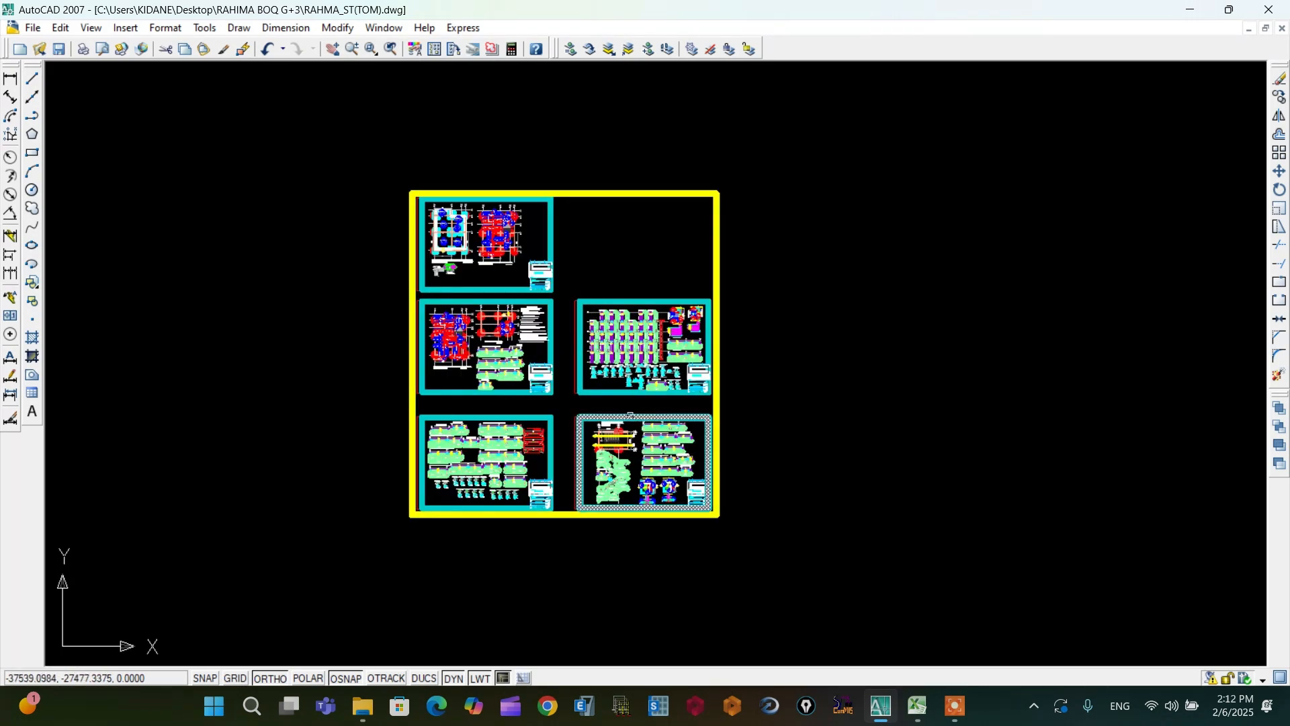
{"action": "scroll", "coordinate": [492, 222], "scroll_direction": "up", "scroll_amount": 2}
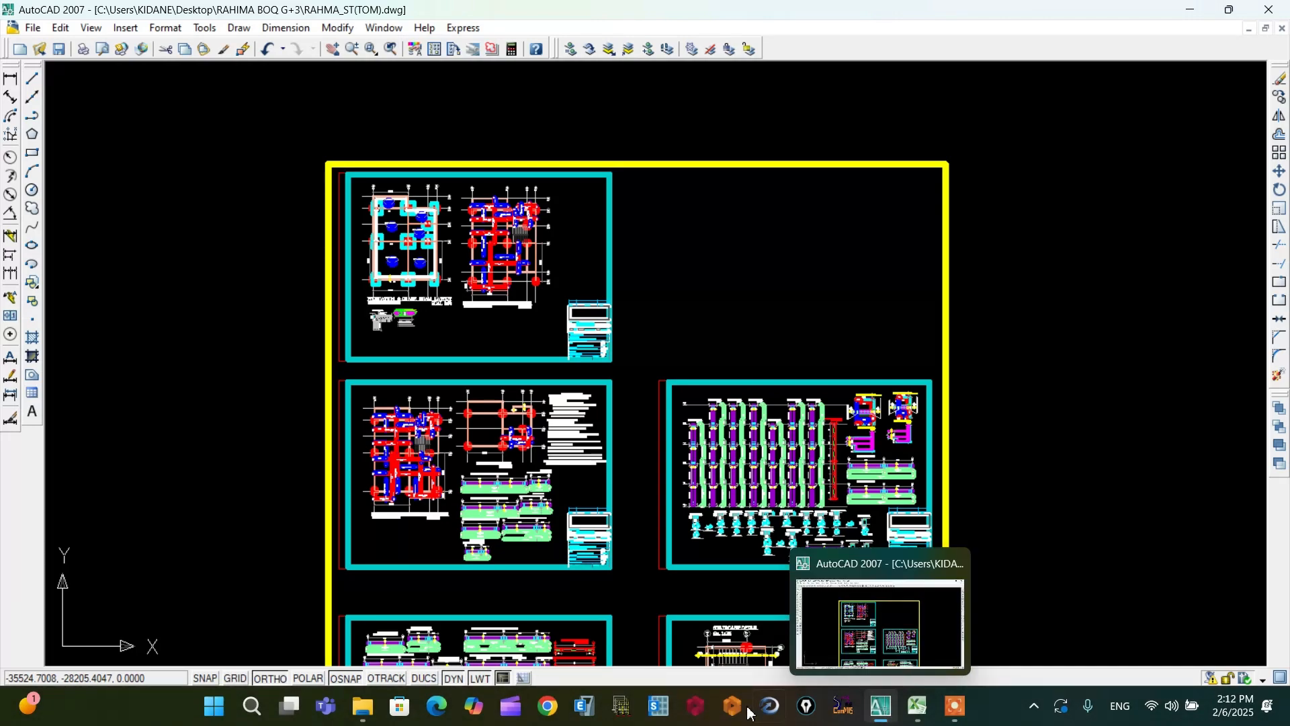
Step: Open the architectural (AR) drawing from the RAHIMA BOQ G+3 folder and examine its basement and ground floor plans
{"action": "mouse_move", "coordinate": [378, 715]}
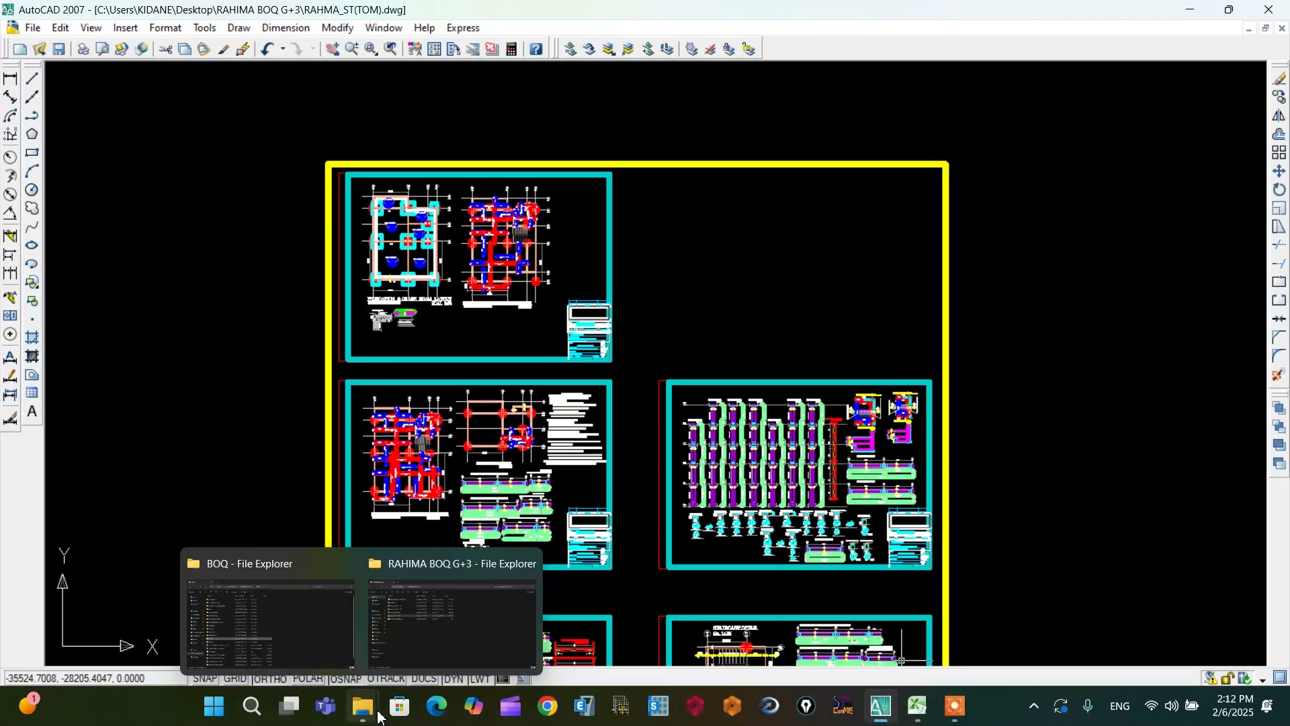
{"action": "left_click", "coordinate": [423, 619]}
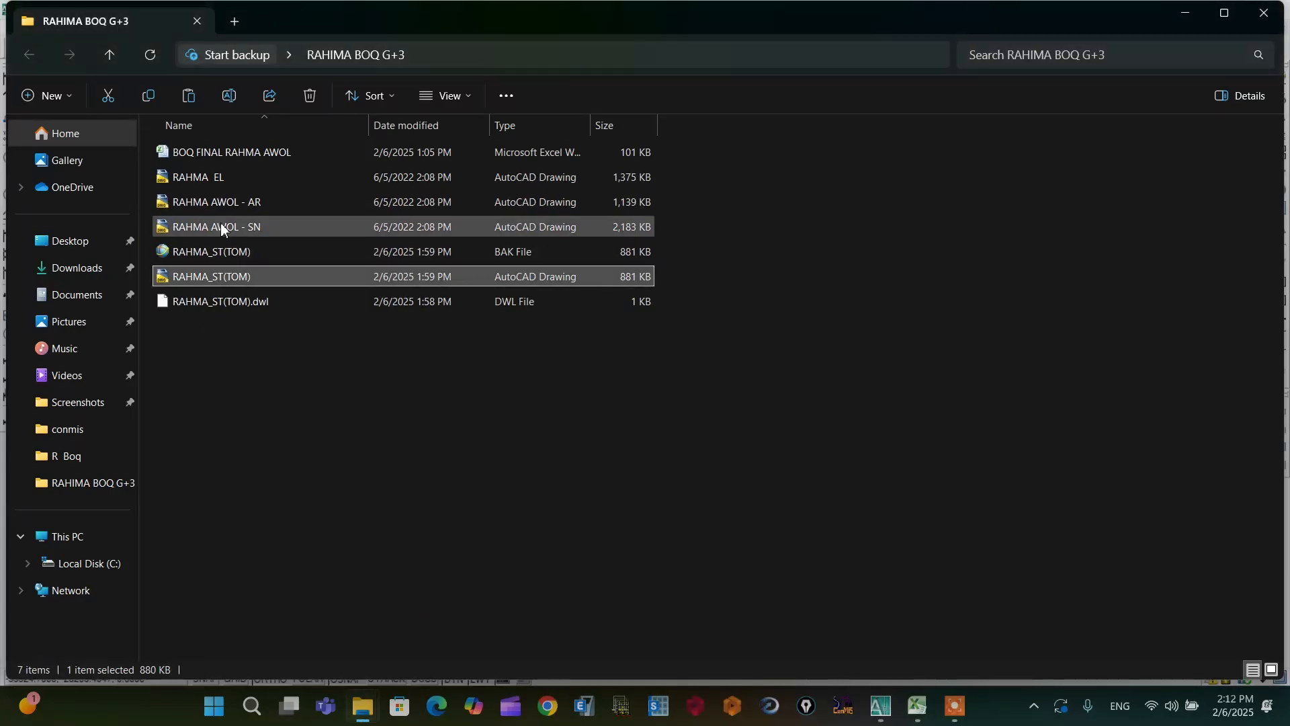
{"action": "double_click", "coordinate": [216, 202]}
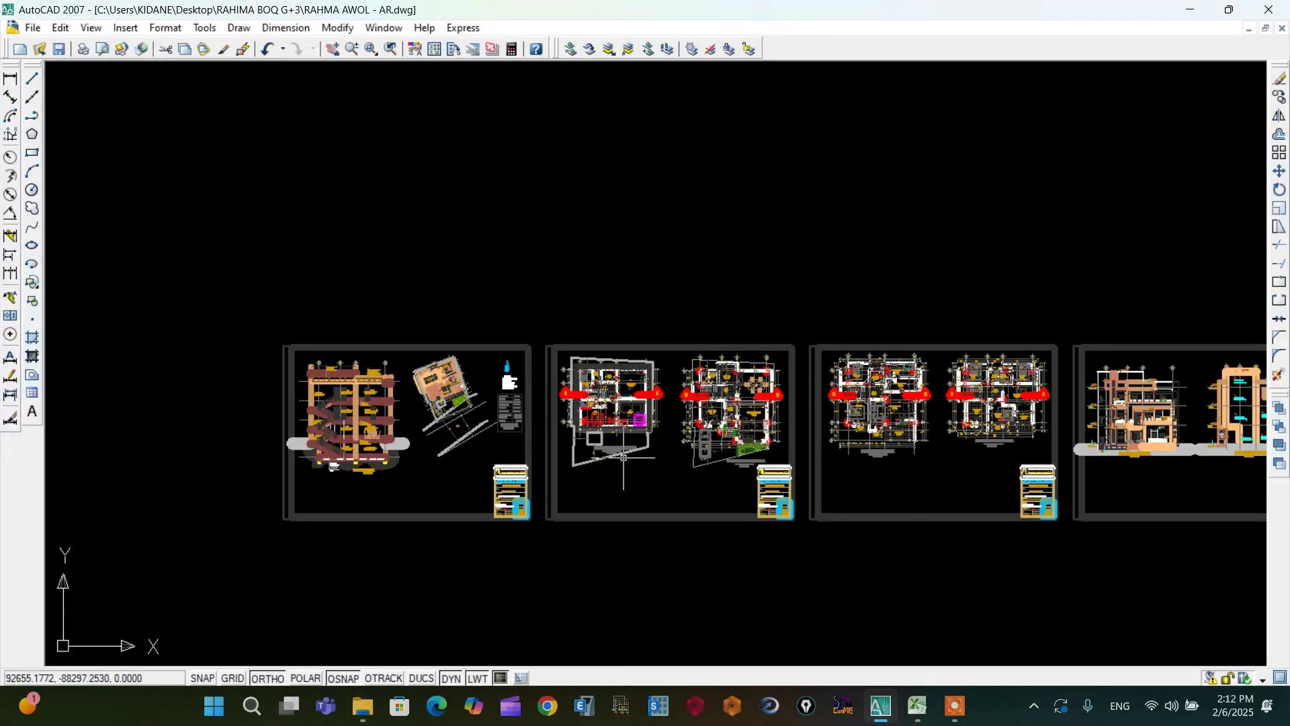
{"action": "scroll", "coordinate": [475, 311], "scroll_direction": "down", "scroll_amount": 3}
{"action": "scroll", "coordinate": [475, 311], "scroll_direction": "up", "scroll_amount": 3}
{"action": "scroll", "coordinate": [636, 353], "scroll_direction": "down", "scroll_amount": 1}
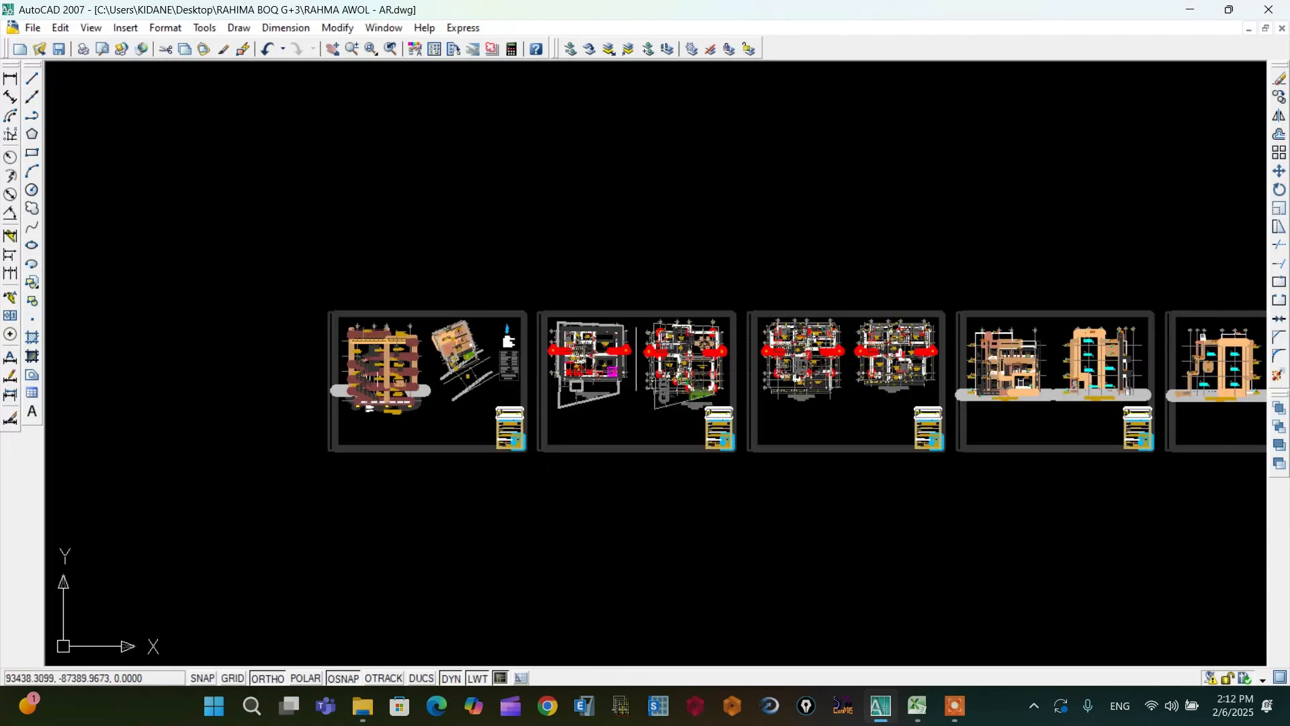
{"action": "scroll", "coordinate": [638, 367], "scroll_direction": "up", "scroll_amount": 5}
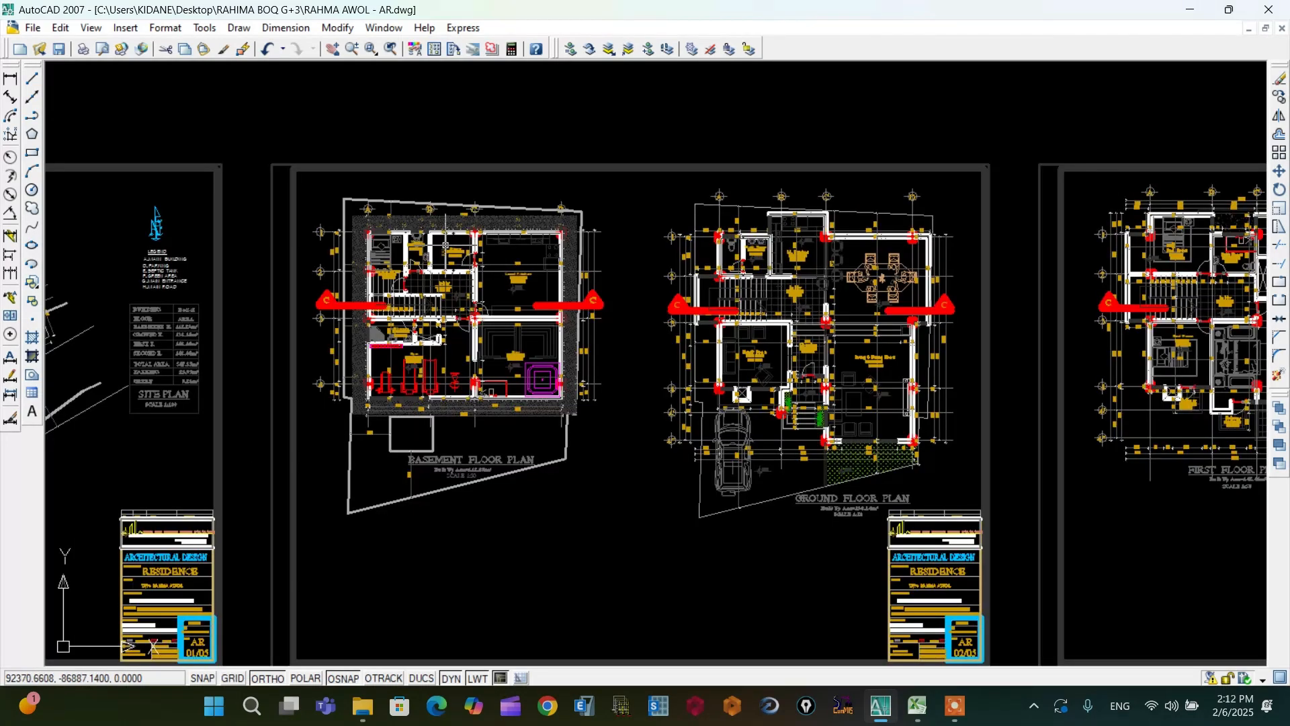
{"action": "scroll", "coordinate": [446, 246], "scroll_direction": "down", "scroll_amount": 2}
{"action": "scroll", "coordinate": [715, 309], "scroll_direction": "up", "scroll_amount": 3}
{"action": "scroll", "coordinate": [595, 324], "scroll_direction": "down", "scroll_amount": 4}
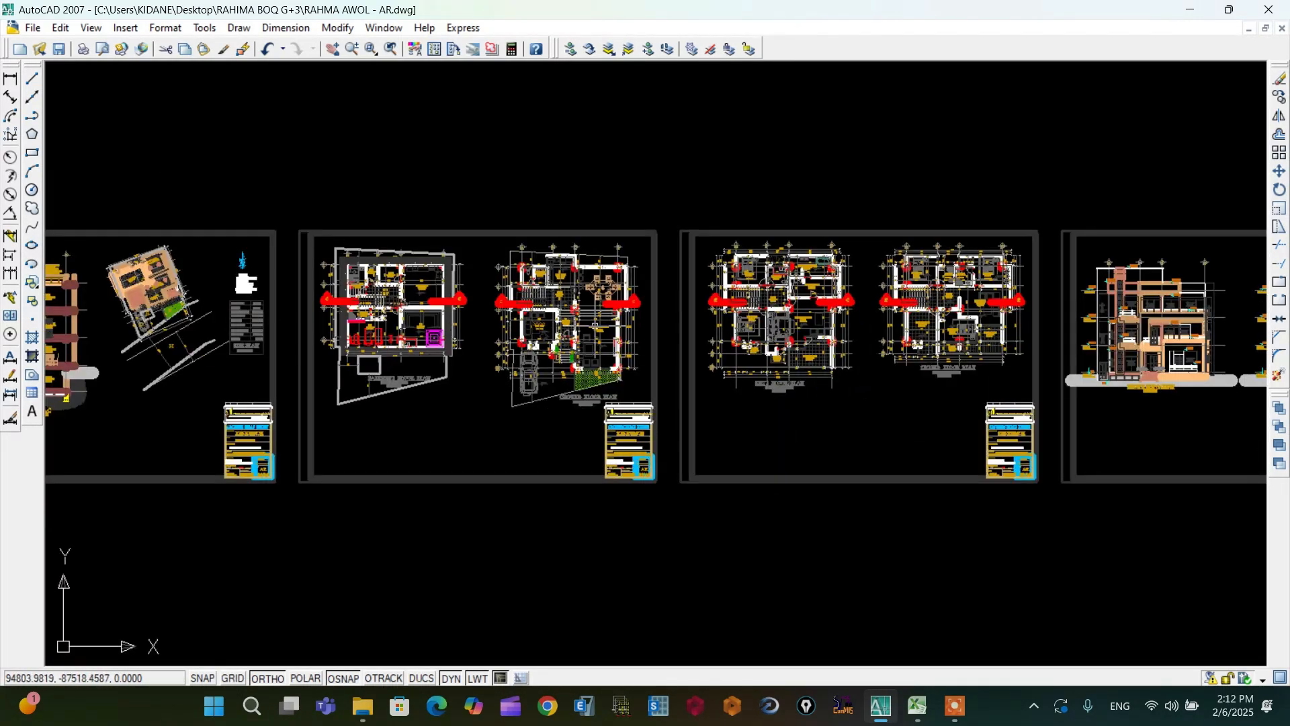
Step: Examine the upper floor plans and the elevation sheets of the architectural drawing
{"action": "scroll", "coordinate": [828, 317], "scroll_direction": "up", "scroll_amount": 4}
{"action": "scroll", "coordinate": [541, 333], "scroll_direction": "down", "scroll_amount": 6}
{"action": "scroll", "coordinate": [917, 354], "scroll_direction": "up", "scroll_amount": 5}
{"action": "scroll", "coordinate": [637, 314], "scroll_direction": "down", "scroll_amount": 4}
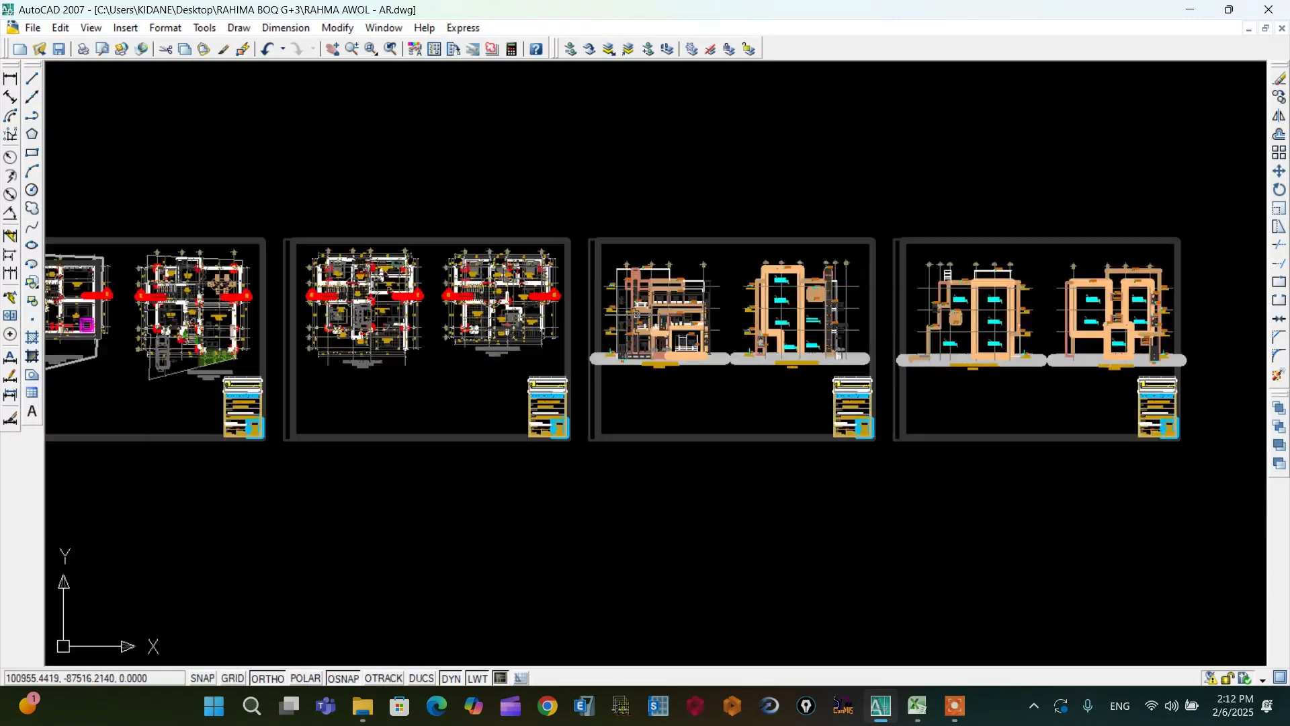
{"action": "scroll", "coordinate": [637, 315], "scroll_direction": "down", "scroll_amount": 2}
{"action": "scroll", "coordinate": [638, 317], "scroll_direction": "up", "scroll_amount": 4}
{"action": "scroll", "coordinate": [641, 319], "scroll_direction": "down", "scroll_amount": 5}
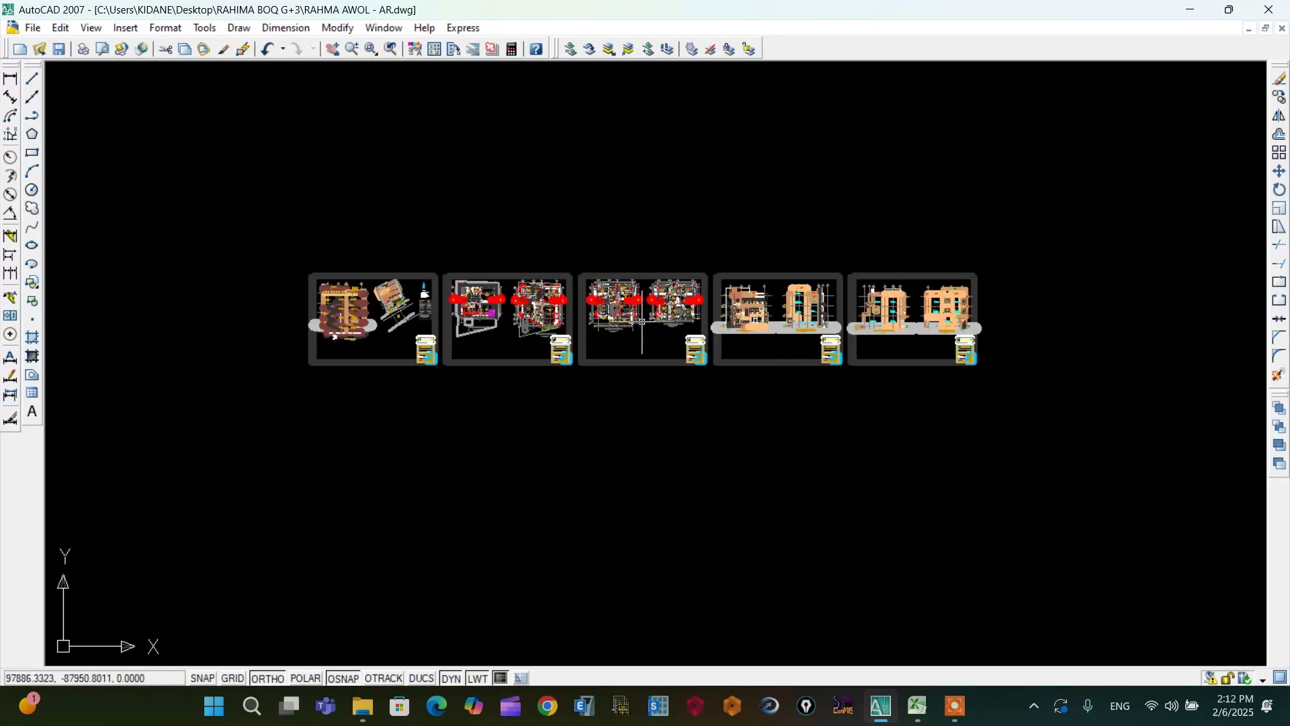
Step: Review the architectural sheets again, from the building section and site plan to the floor plans
{"action": "scroll", "coordinate": [430, 322], "scroll_direction": "up", "scroll_amount": 3}
{"action": "scroll", "coordinate": [457, 320], "scroll_direction": "down", "scroll_amount": 2}
{"action": "scroll", "coordinate": [477, 317], "scroll_direction": "up", "scroll_amount": 2}
{"action": "scroll", "coordinate": [490, 316], "scroll_direction": "down", "scroll_amount": 1}
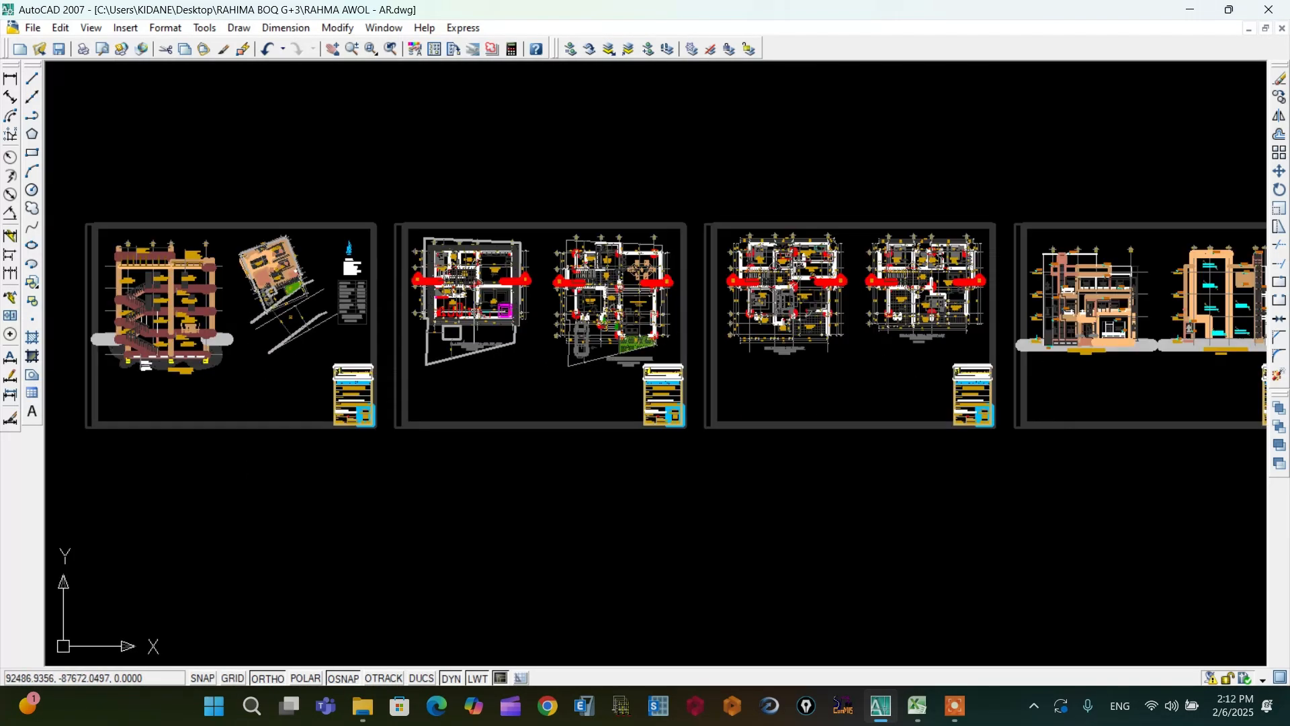
{"action": "scroll", "coordinate": [500, 289], "scroll_direction": "up", "scroll_amount": 3}
{"action": "scroll", "coordinate": [509, 271], "scroll_direction": "down", "scroll_amount": 3}
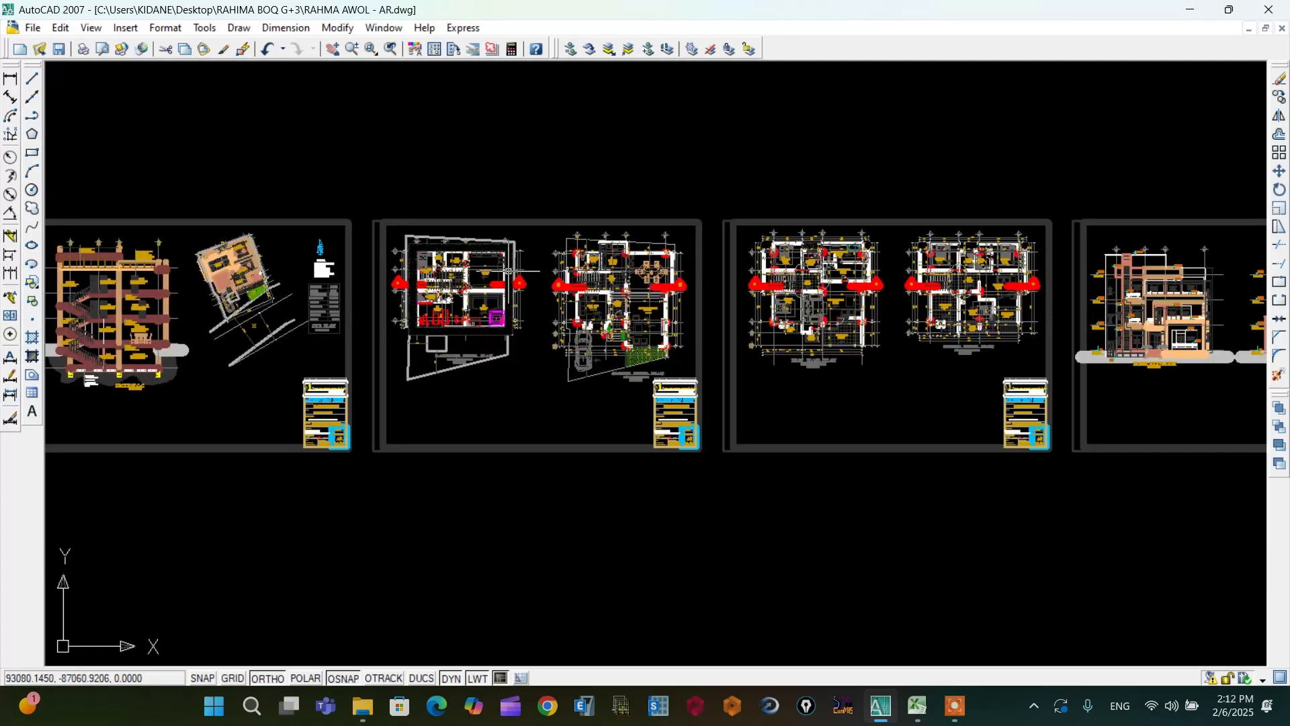
Step: Open the final BOQ workbook from the project folder and view the start of its take off sheet
{"action": "left_click", "coordinate": [363, 705]}
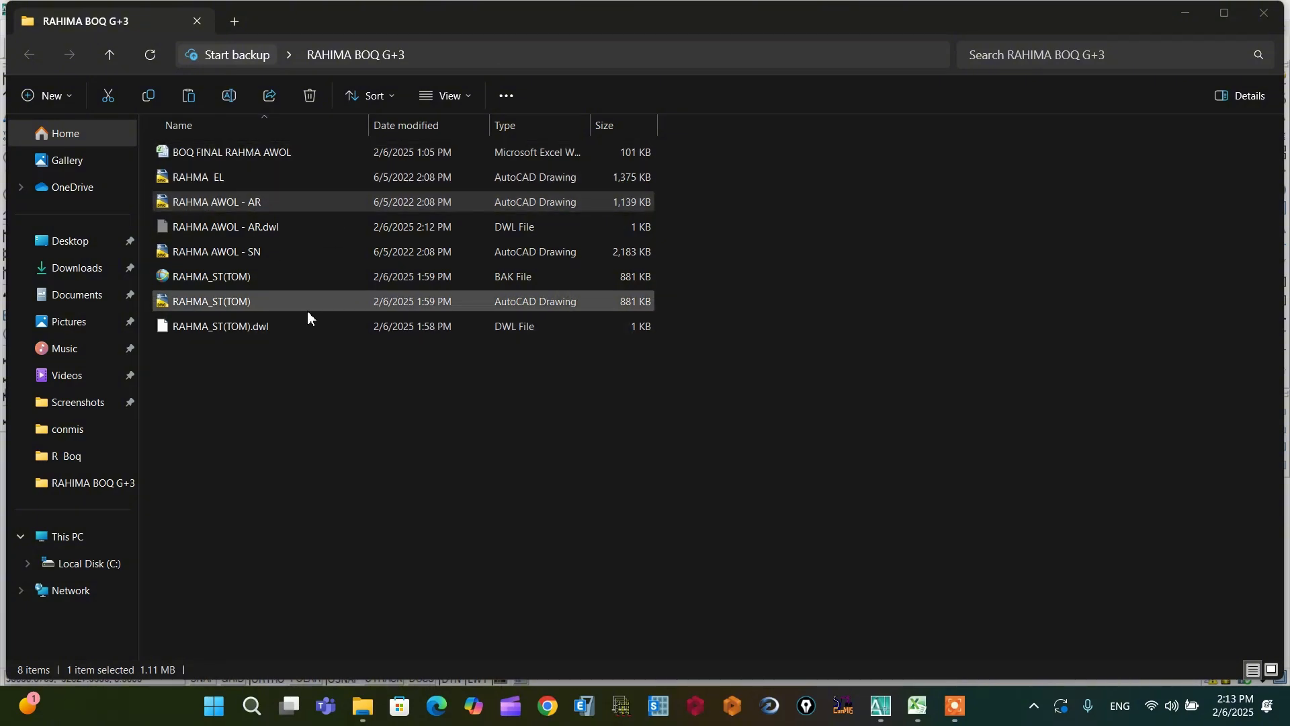
{"action": "double_click", "coordinate": [285, 165]}
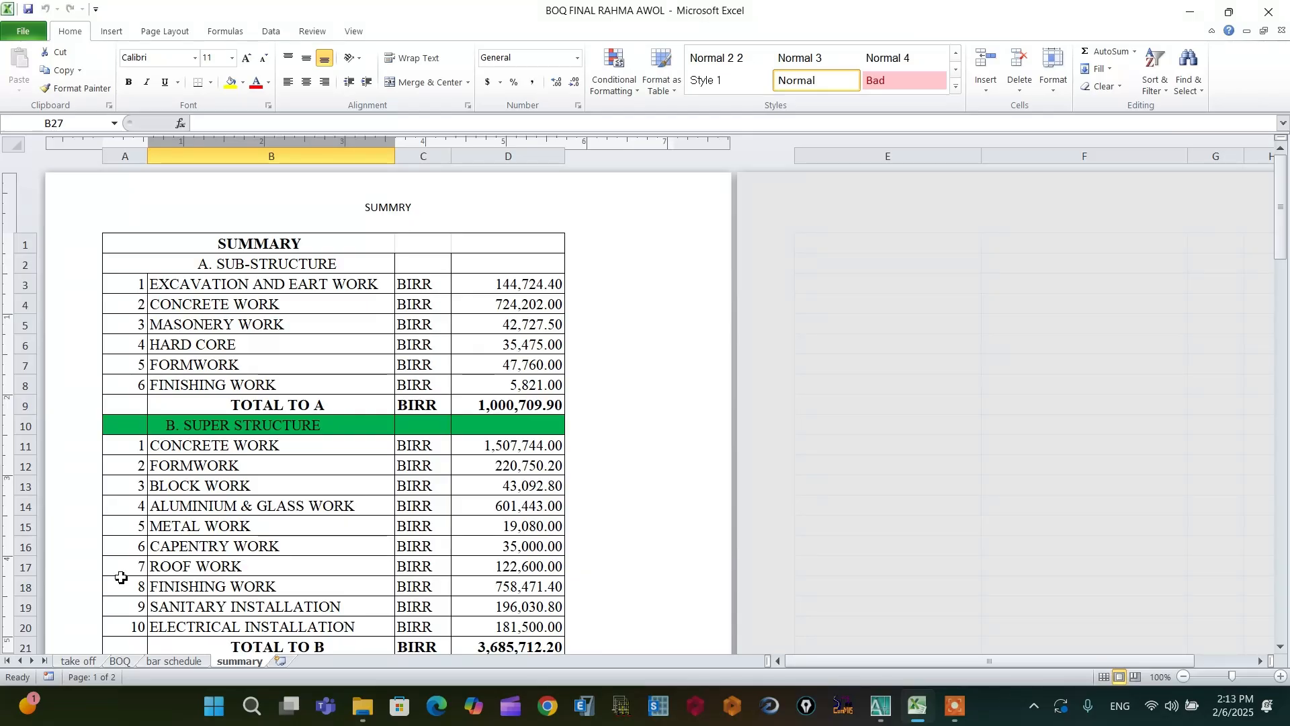
{"action": "left_click", "coordinate": [90, 663]}
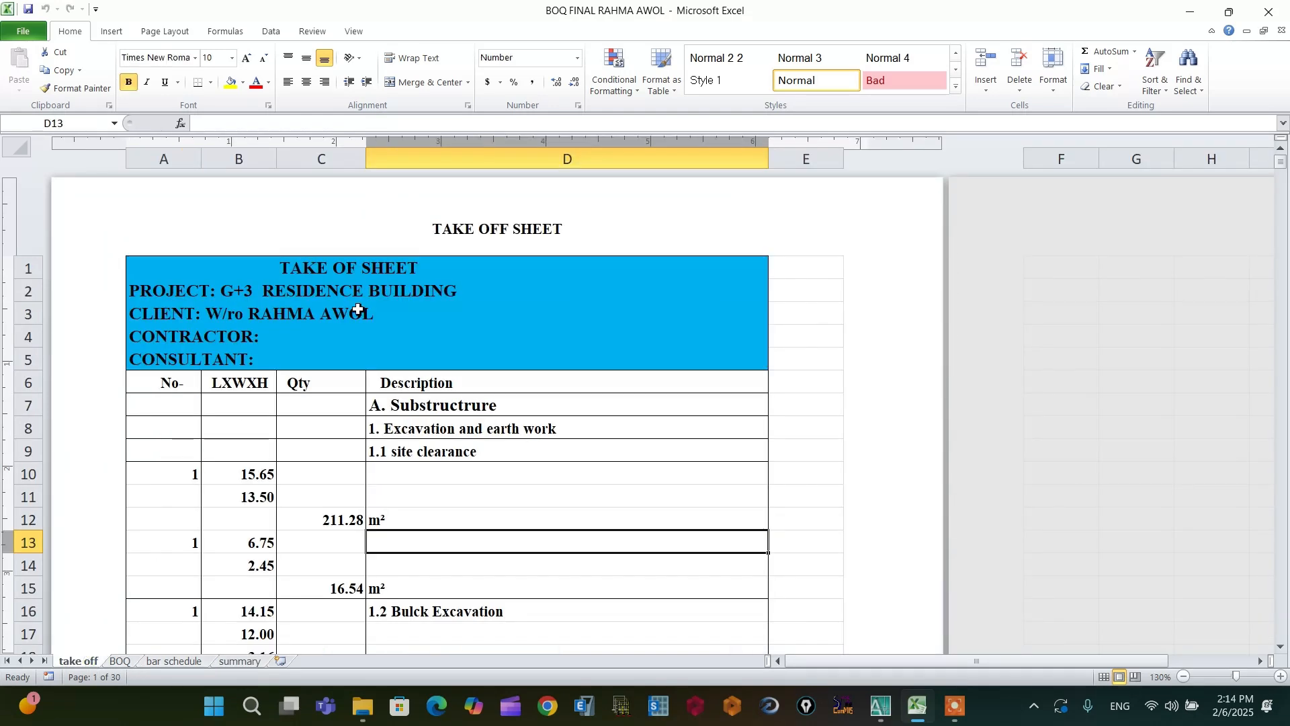
{"action": "scroll", "coordinate": [397, 332], "scroll_direction": "down", "scroll_amount": 3}
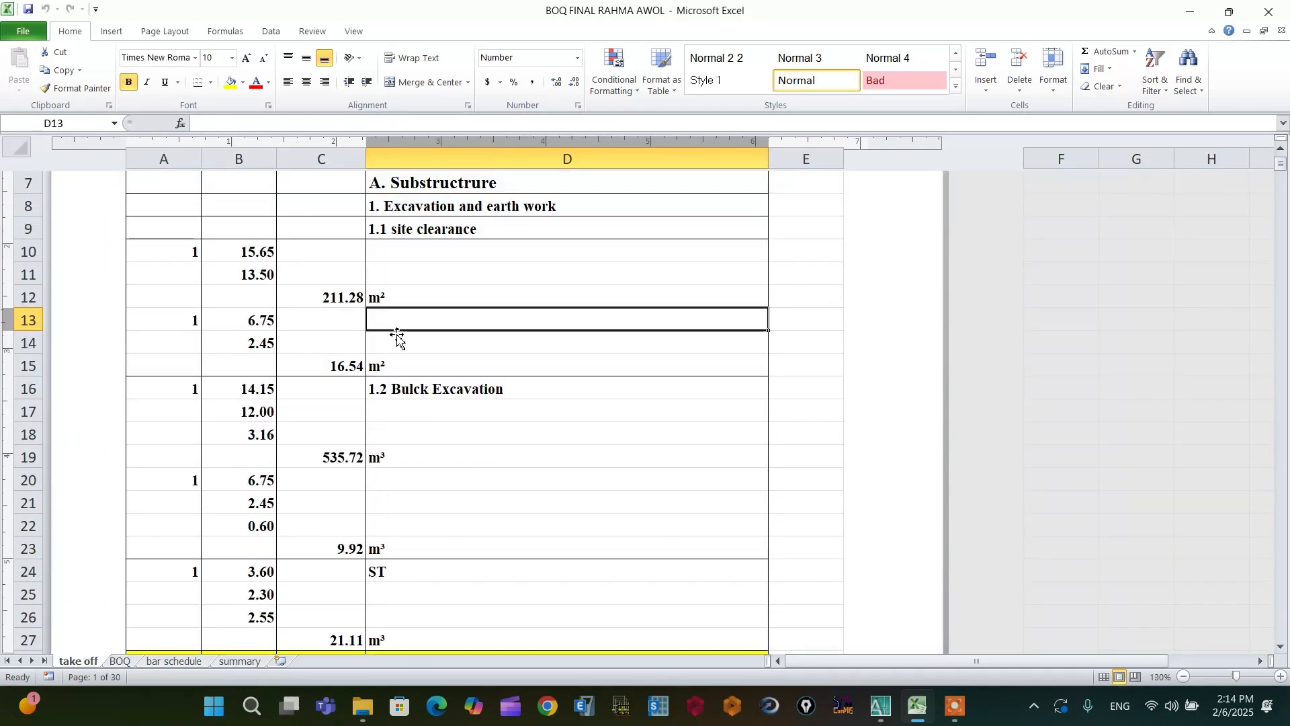
{"action": "scroll", "coordinate": [399, 339], "scroll_direction": "up", "scroll_amount": 3}
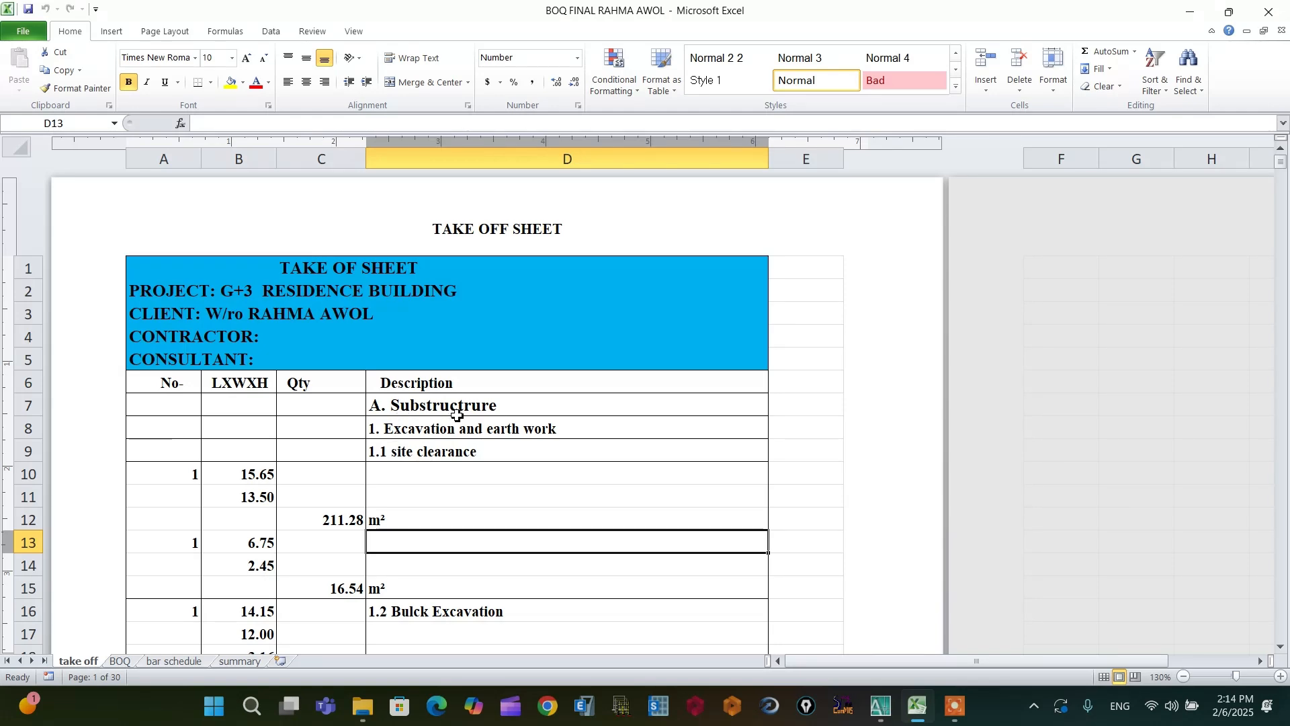
Step: Look through the take off sheet's excavation and footing quantities, and return to the sheet's beginning
{"action": "scroll", "coordinate": [462, 416], "scroll_direction": "down", "scroll_amount": 5}
{"action": "scroll", "coordinate": [461, 410], "scroll_direction": "up", "scroll_amount": 5}
{"action": "scroll", "coordinate": [403, 423], "scroll_direction": "down", "scroll_amount": 10}
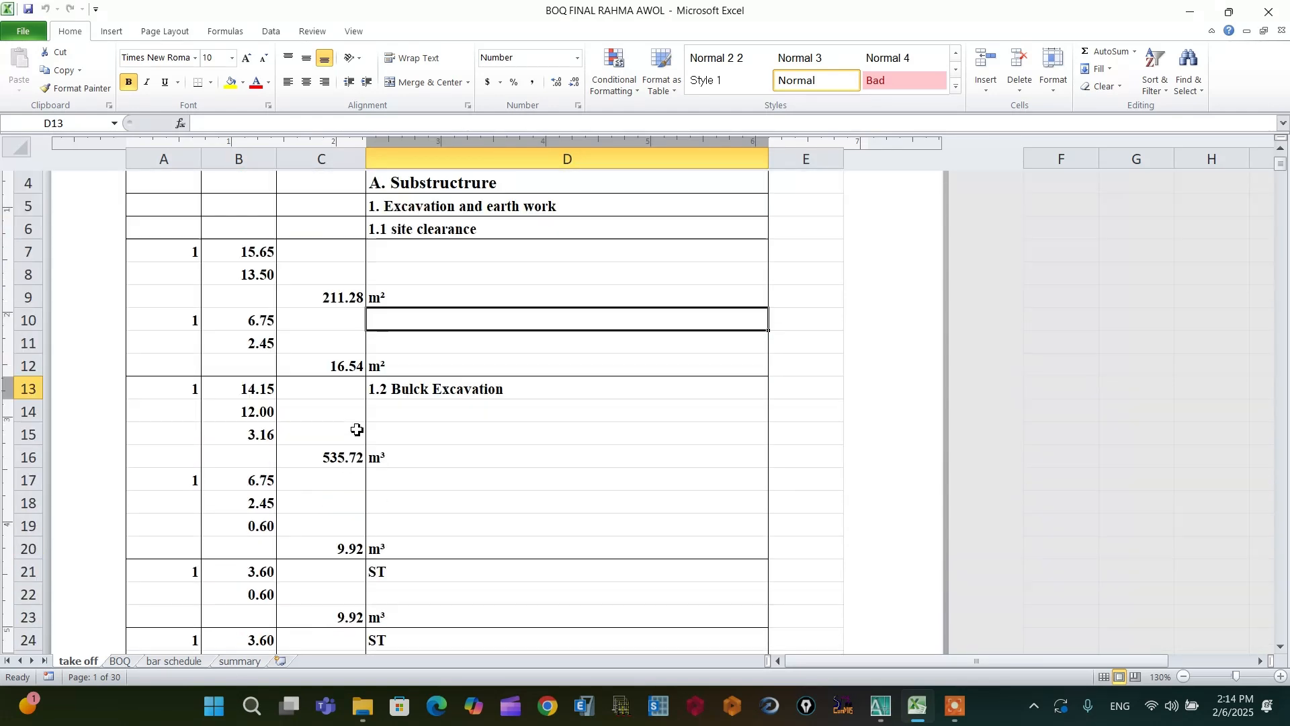
{"action": "scroll", "coordinate": [463, 415], "scroll_direction": "down", "scroll_amount": 20}
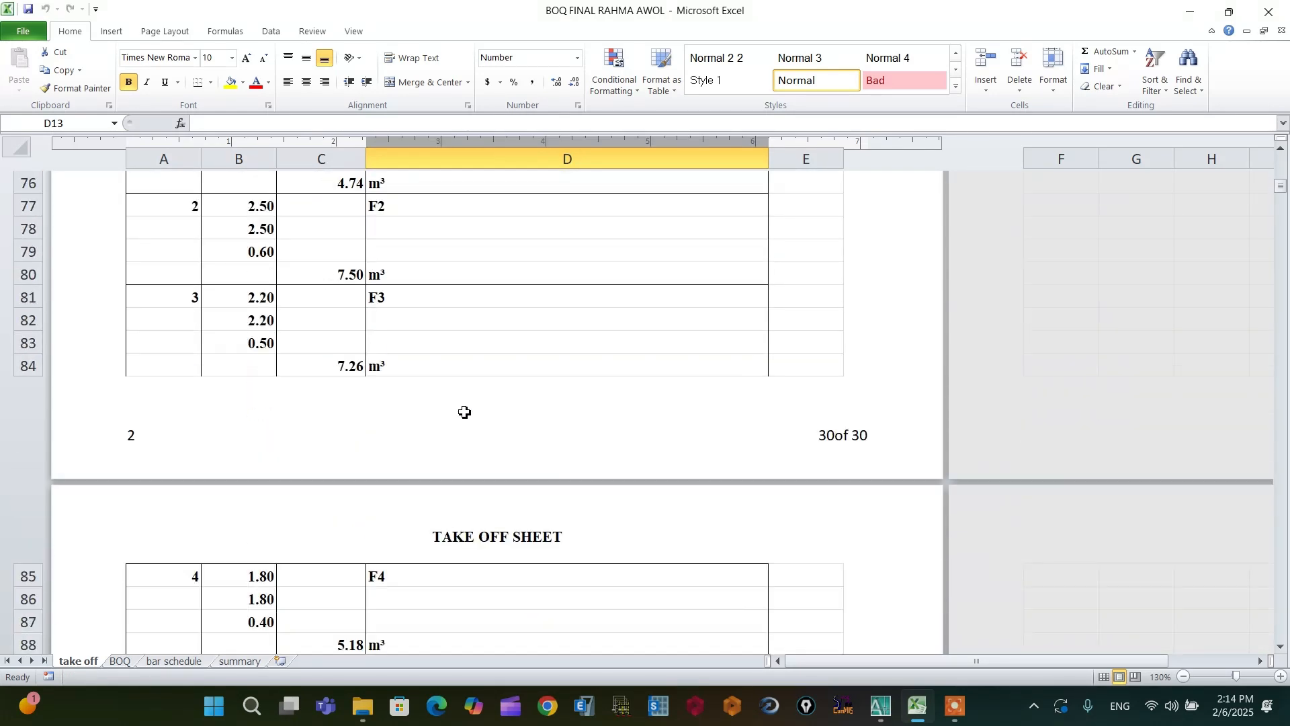
{"action": "scroll", "coordinate": [464, 412], "scroll_direction": "up", "scroll_amount": 20}
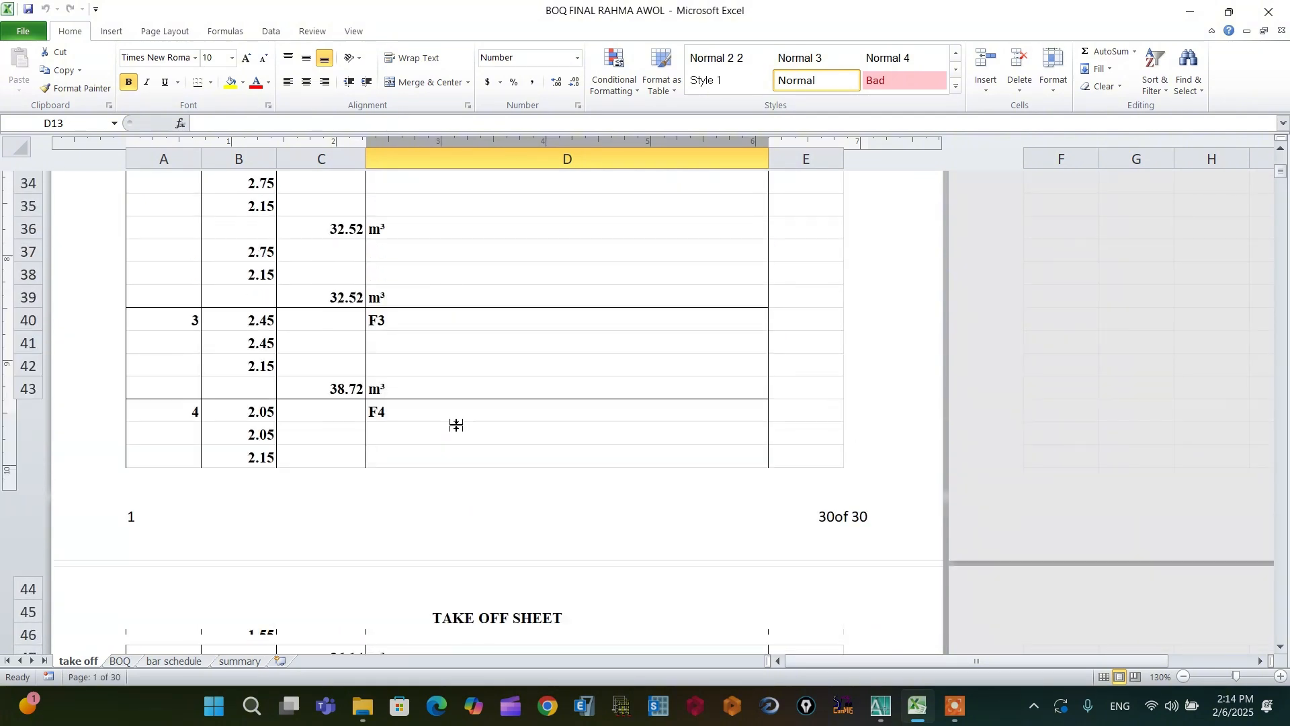
{"action": "scroll", "coordinate": [448, 410], "scroll_direction": "up", "scroll_amount": 10}
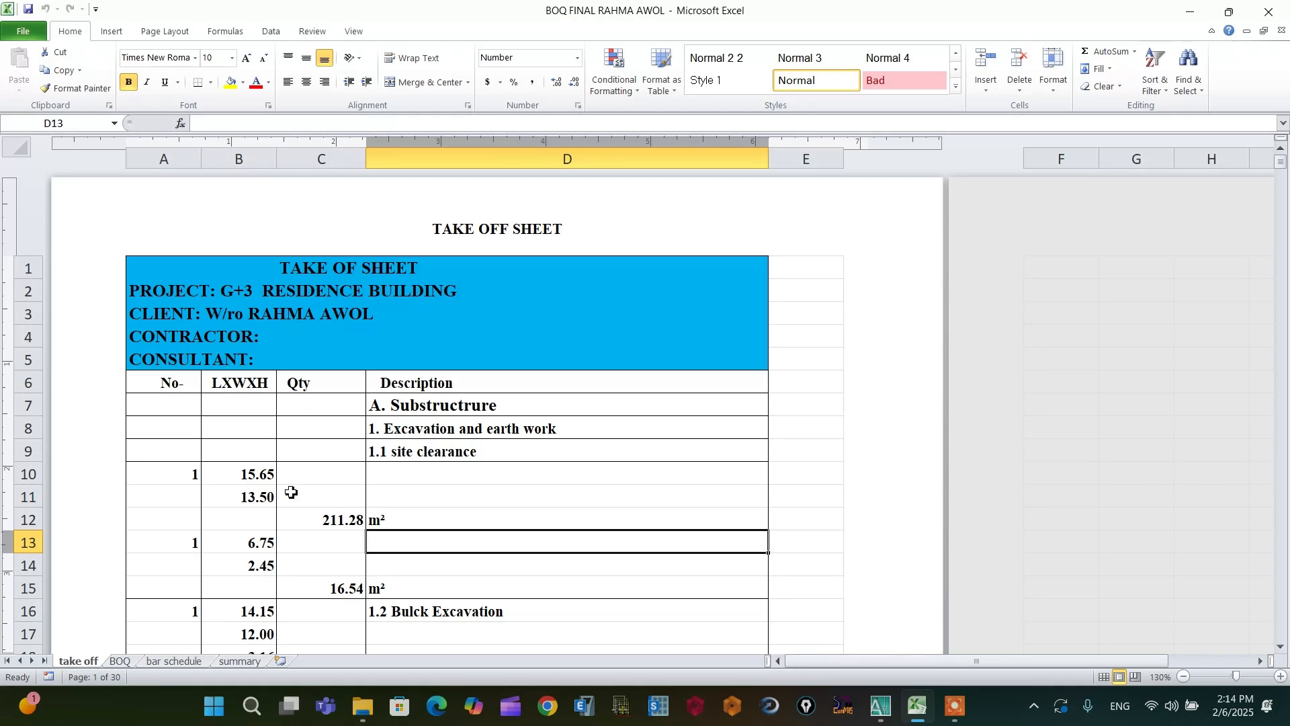
Step: Examine the sub-structure and super structure reinforcement entries in the bar schedule sheet
{"action": "left_click", "coordinate": [173, 661]}
{"action": "scroll", "coordinate": [394, 408], "scroll_direction": "up", "scroll_amount": 9}
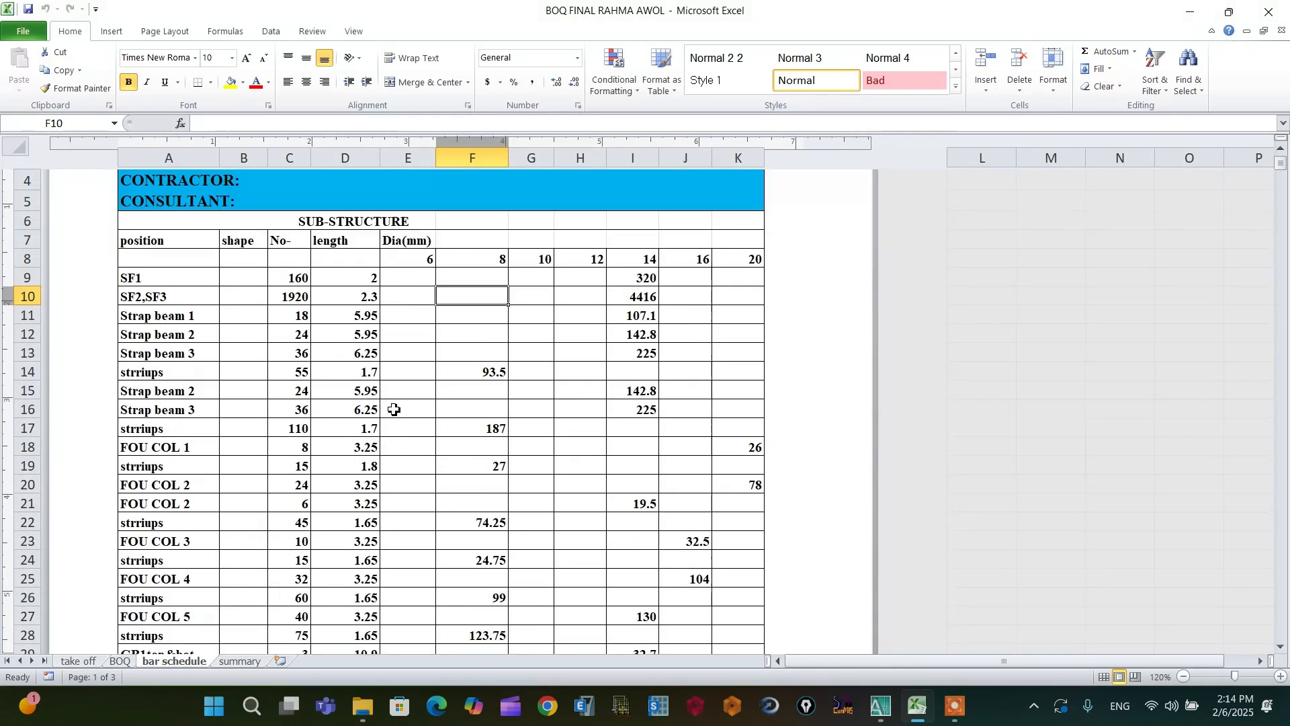
{"action": "scroll", "coordinate": [413, 292], "scroll_direction": "down", "scroll_amount": 7}
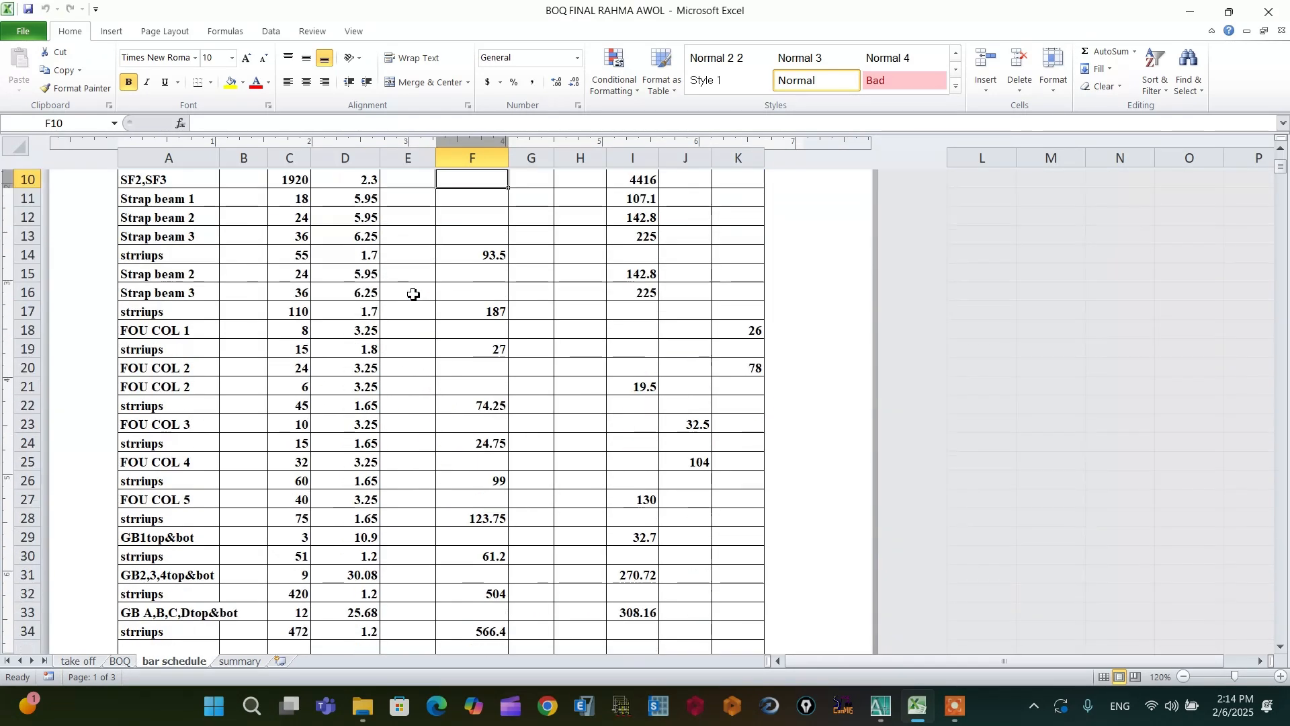
{"action": "scroll", "coordinate": [417, 297], "scroll_direction": "down", "scroll_amount": 7}
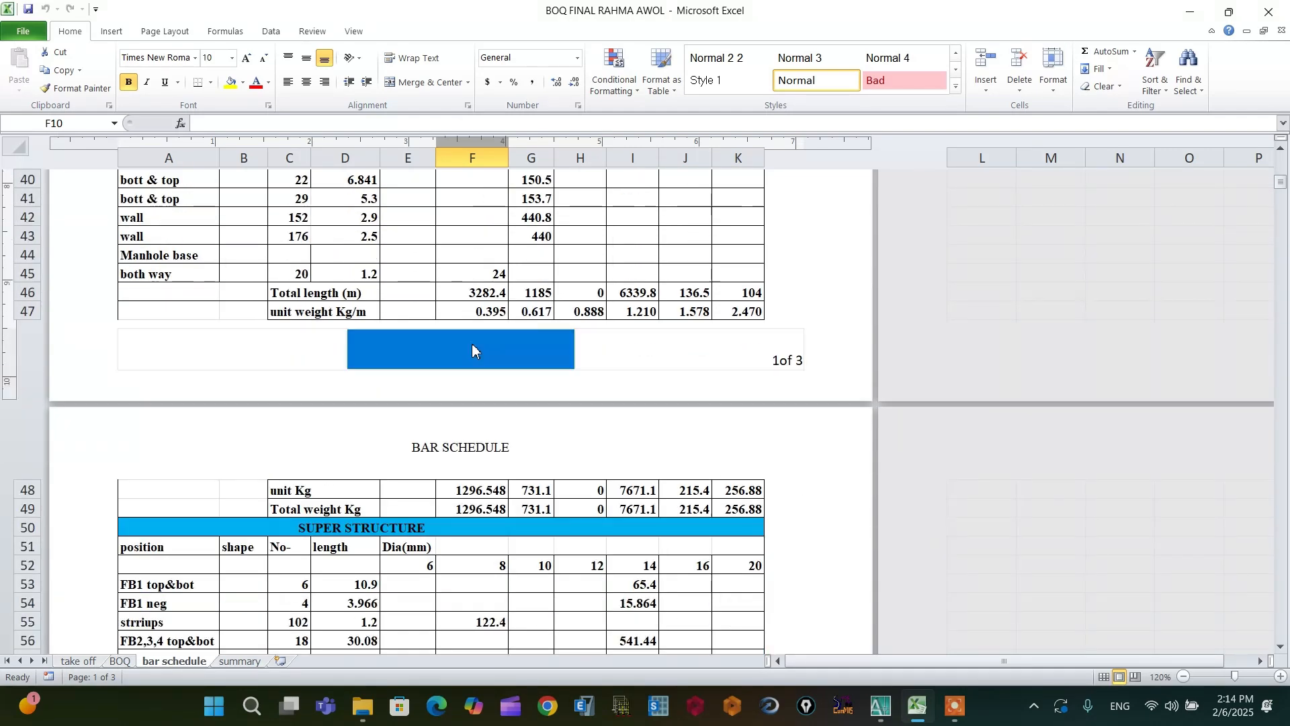
{"action": "scroll", "coordinate": [527, 446], "scroll_direction": "down", "scroll_amount": 9}
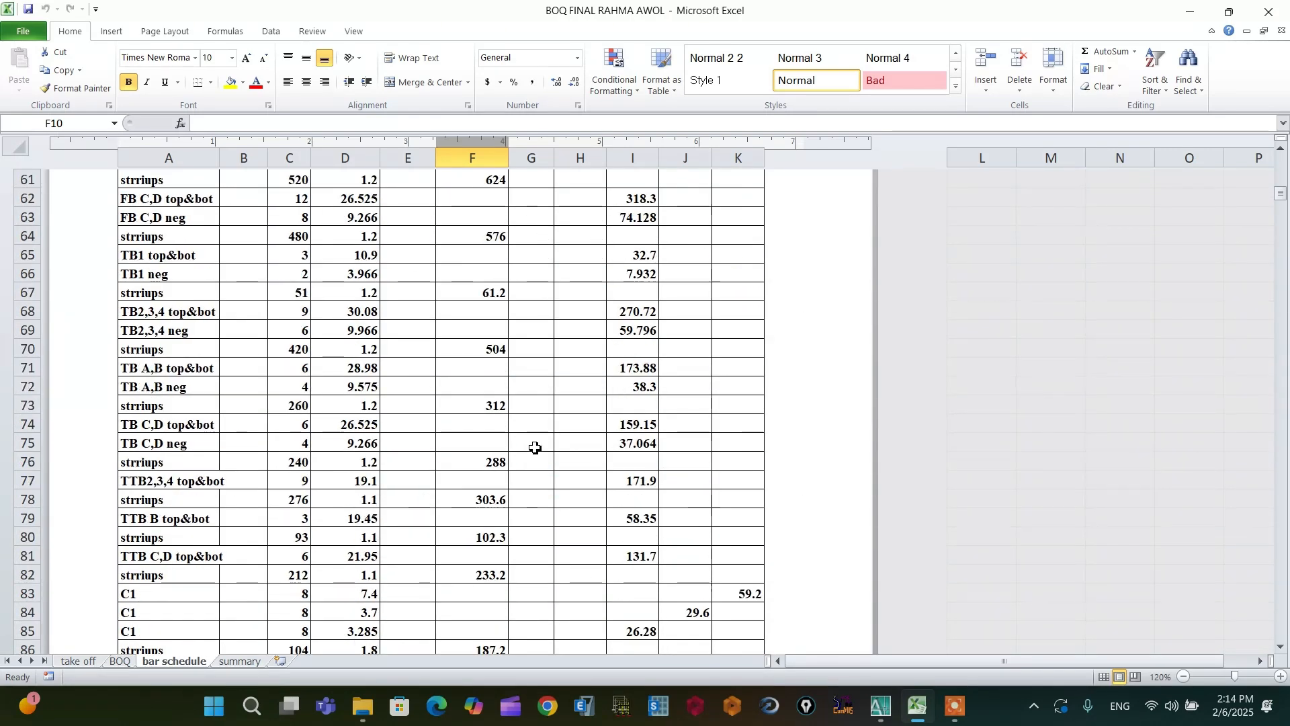
{"action": "scroll", "coordinate": [527, 446], "scroll_direction": "up", "scroll_amount": 9}
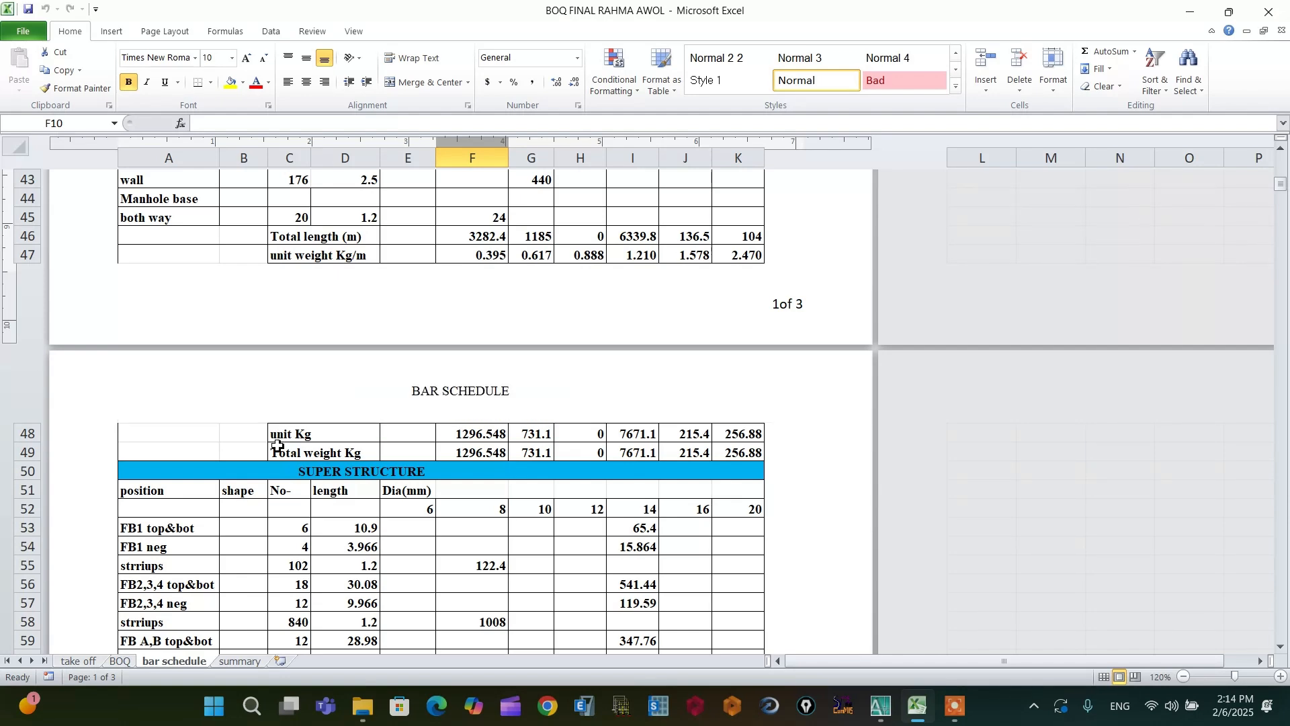
{"action": "scroll", "coordinate": [386, 466], "scroll_direction": "up", "scroll_amount": 10}
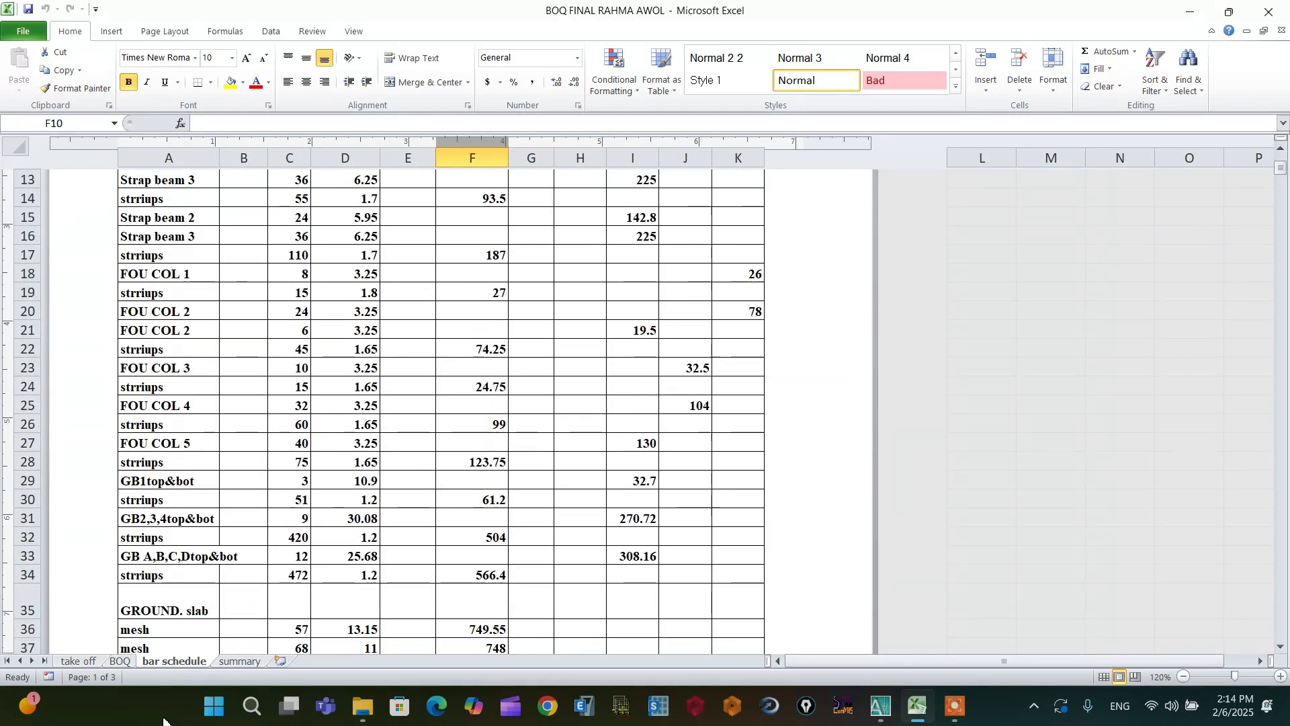
Step: Review the opening excavation items of the BOQ sheet and the sub-structure and super structure costs in the summary sheet
{"action": "left_click", "coordinate": [118, 662]}
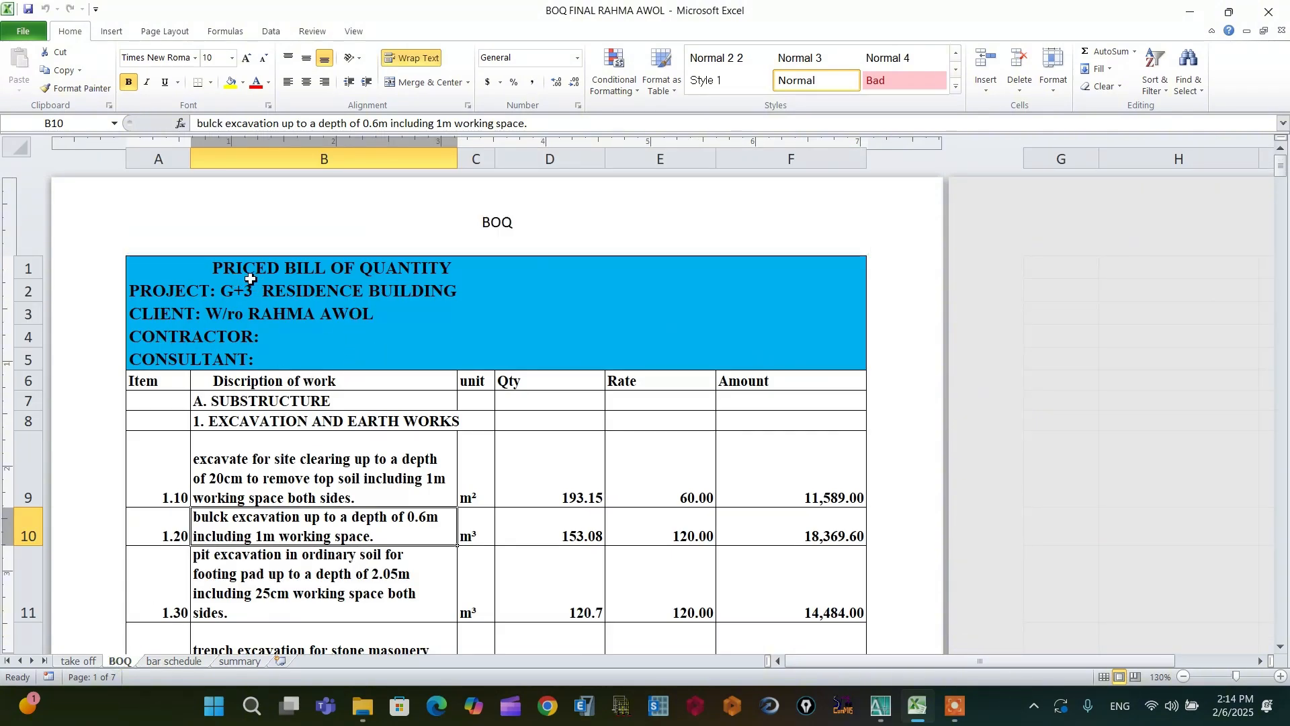
{"action": "scroll", "coordinate": [369, 311], "scroll_direction": "down", "scroll_amount": 1}
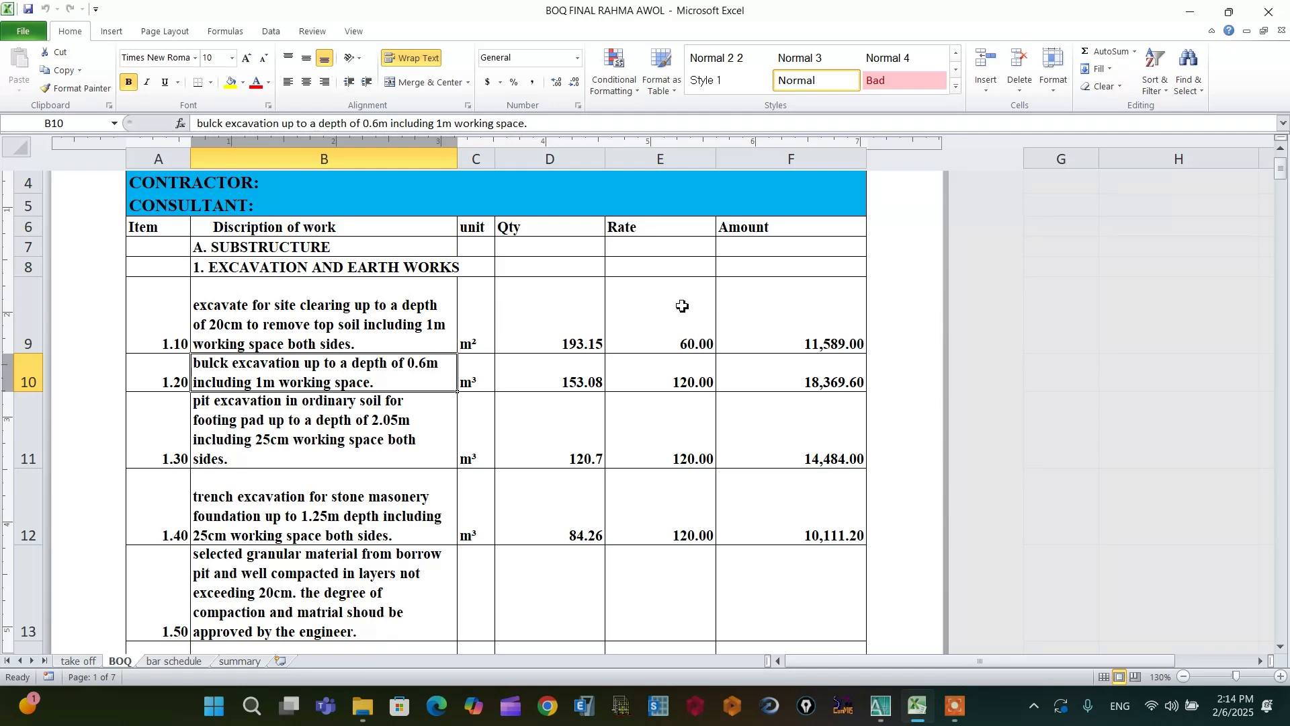
{"action": "left_click", "coordinate": [239, 661]}
{"action": "scroll", "coordinate": [473, 384], "scroll_direction": "down", "scroll_amount": 2}
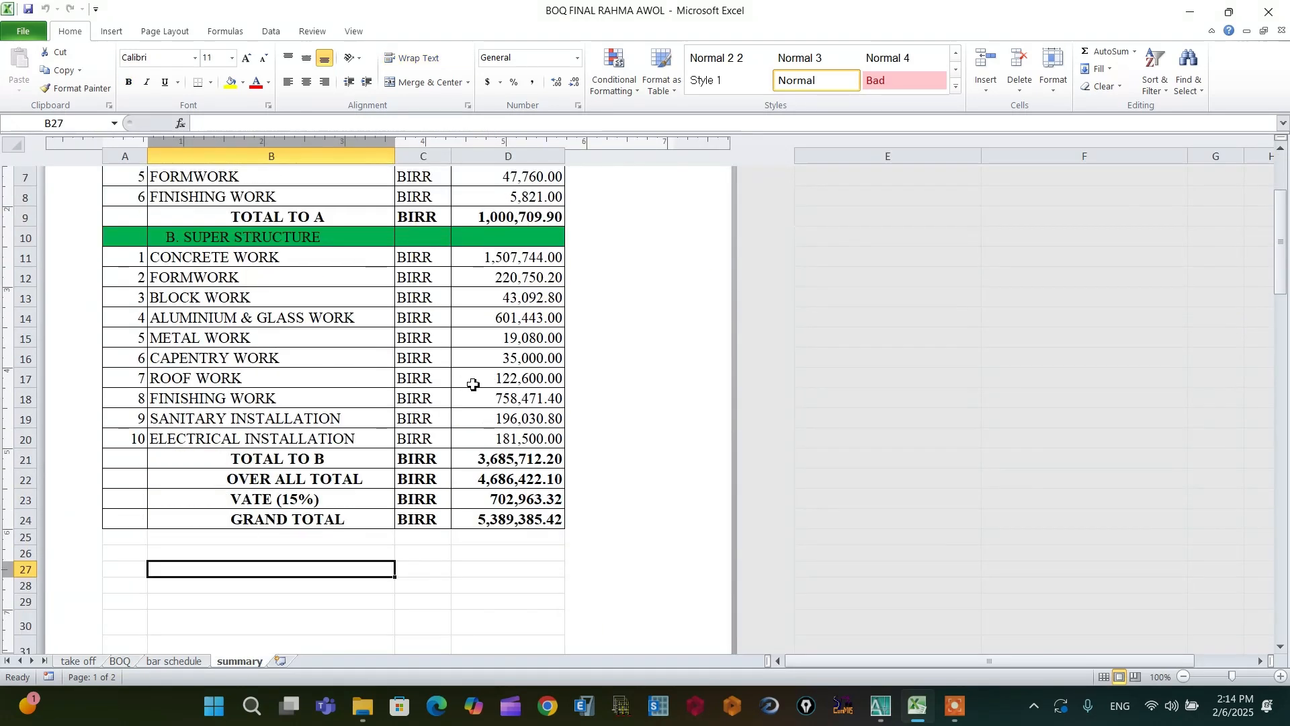
{"action": "scroll", "coordinate": [473, 383], "scroll_direction": "down", "scroll_amount": 1}
{"action": "scroll", "coordinate": [464, 471], "scroll_direction": "up", "scroll_amount": 1}
{"action": "left_click", "coordinate": [470, 535]}
{"action": "scroll", "coordinate": [470, 495], "scroll_direction": "up", "scroll_amount": 3}
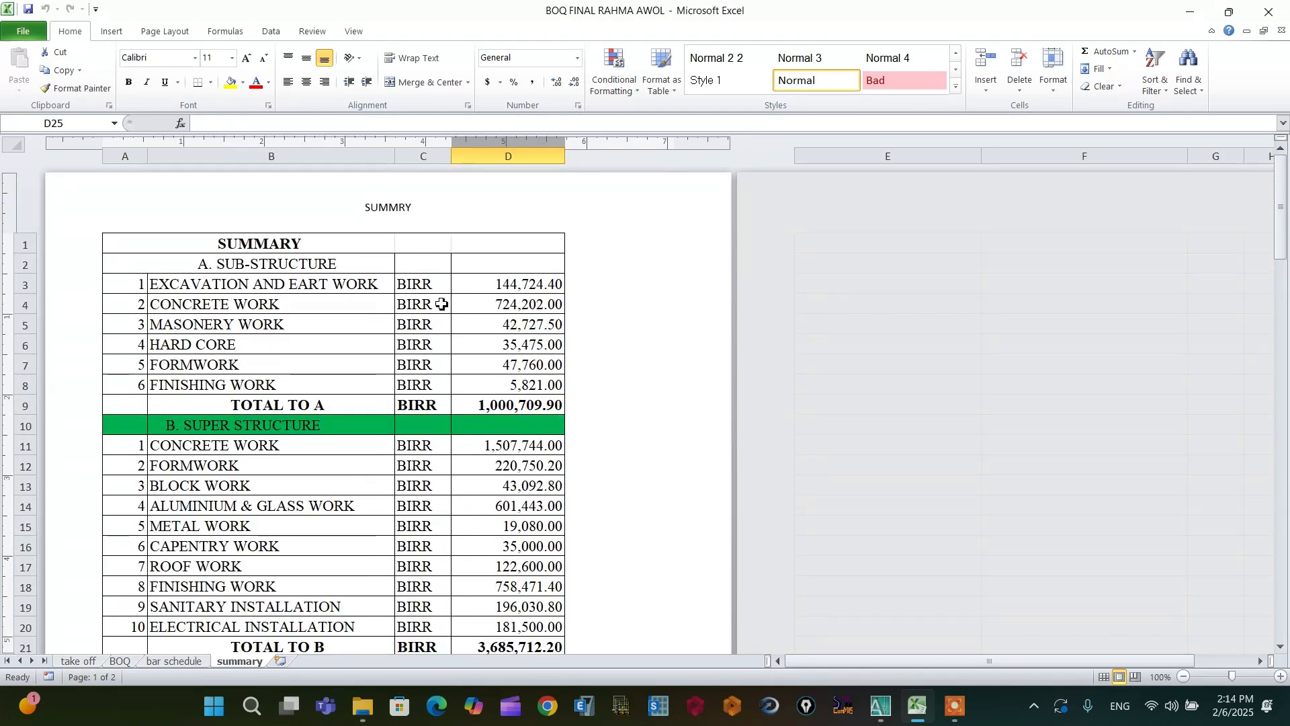
{"action": "left_click", "coordinate": [475, 245]}
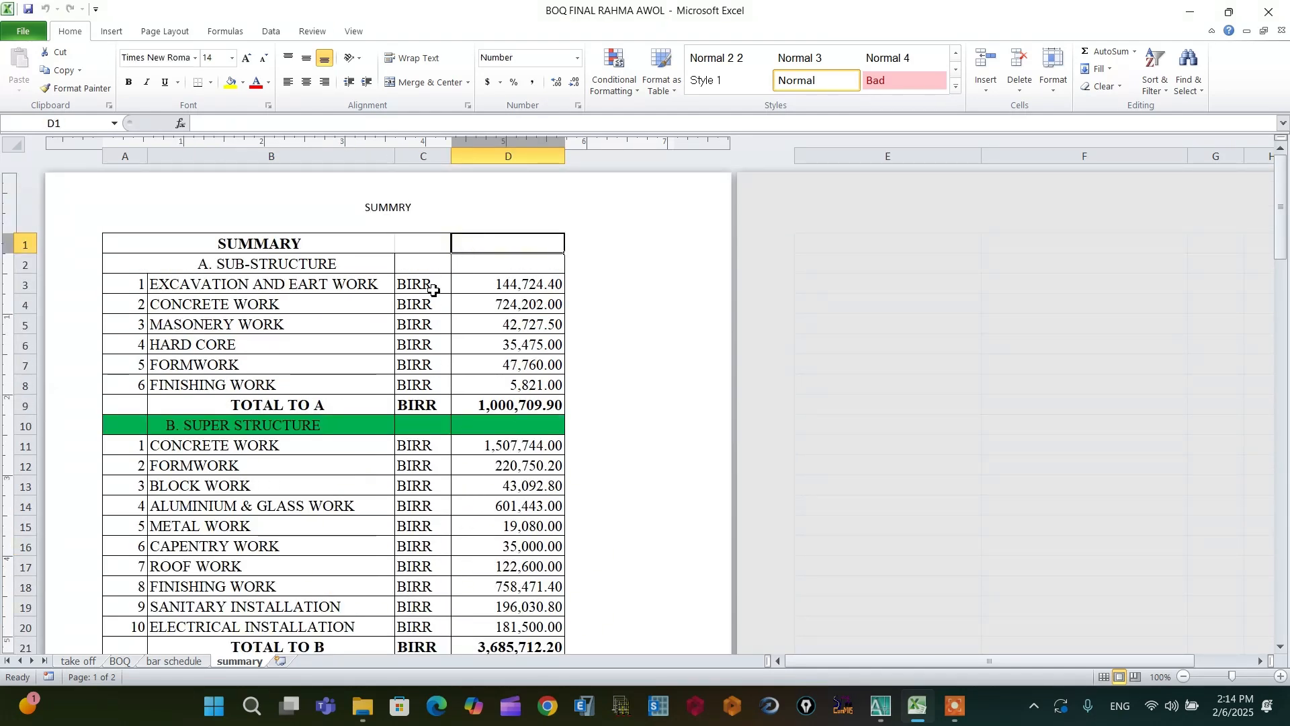
{"action": "left_click", "coordinate": [485, 265]}
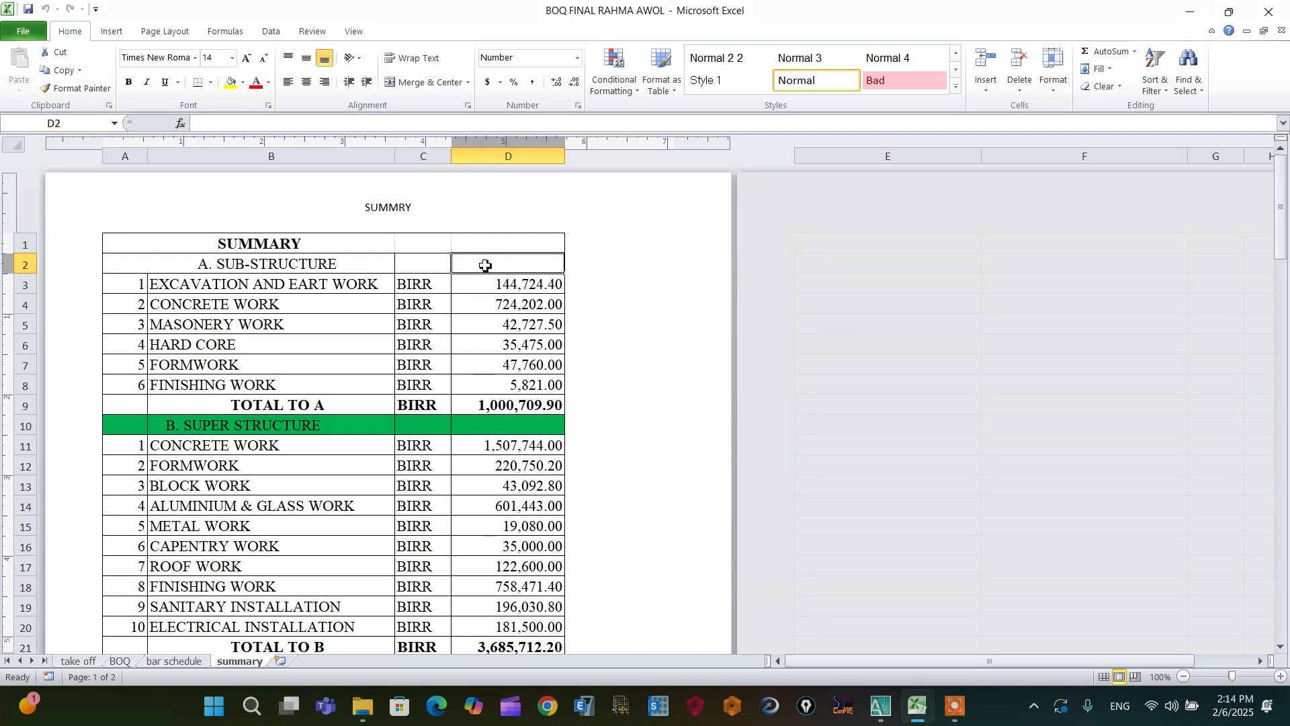
{"action": "left_click", "coordinate": [498, 246]}
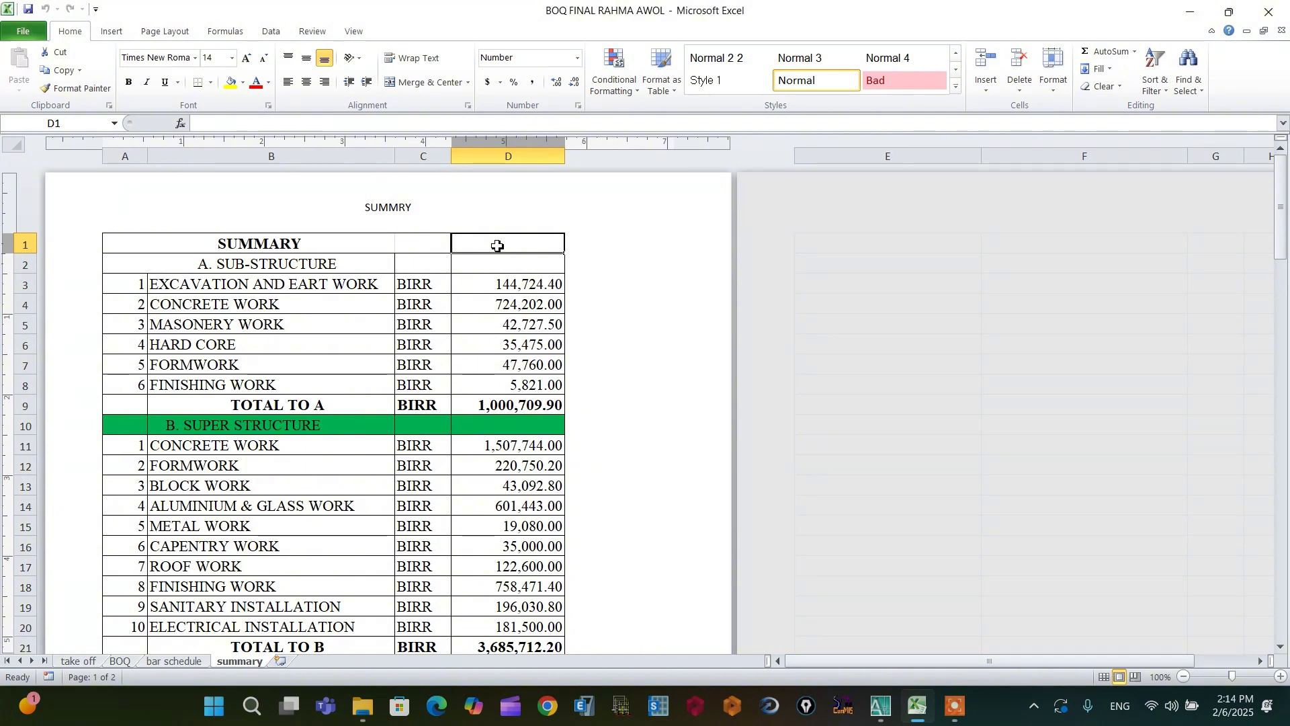
{"action": "left_click", "coordinate": [495, 266]}
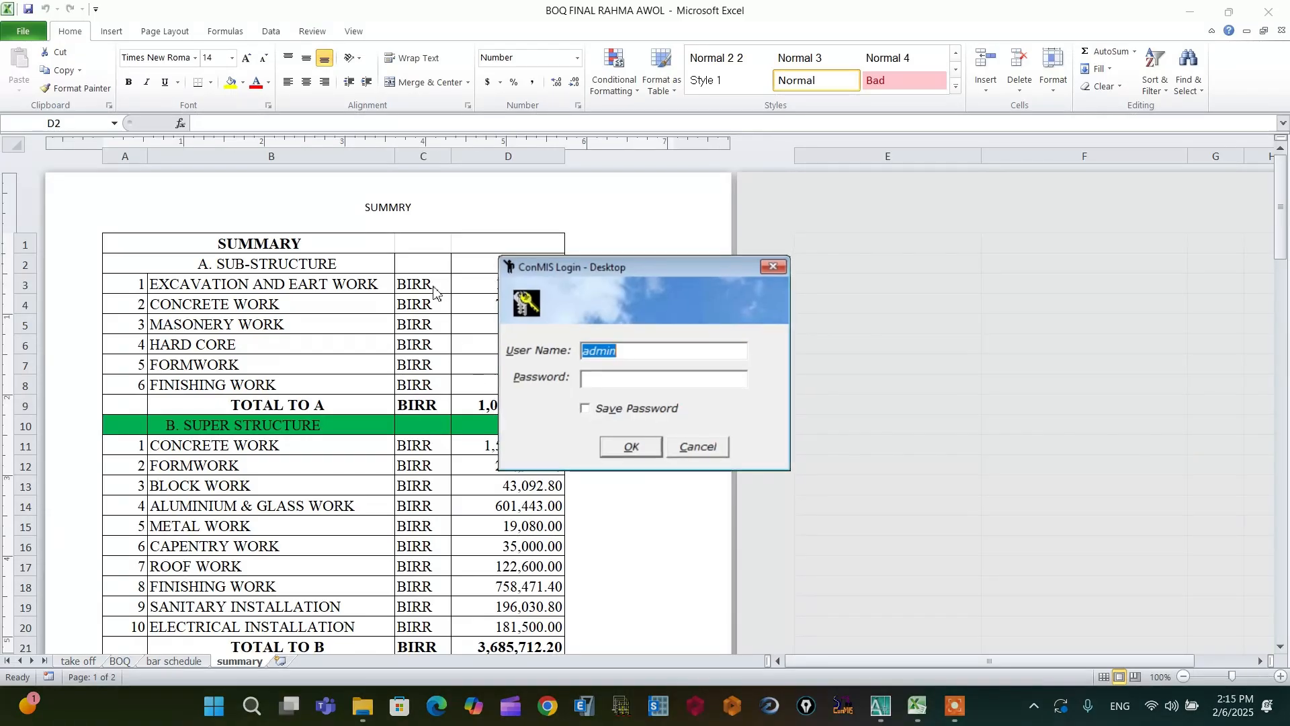
Step: Switch to ConMIS and log in with the admin account
{"action": "left_click_drag", "start_coordinate": [641, 272], "coordinate": [670, 244]}
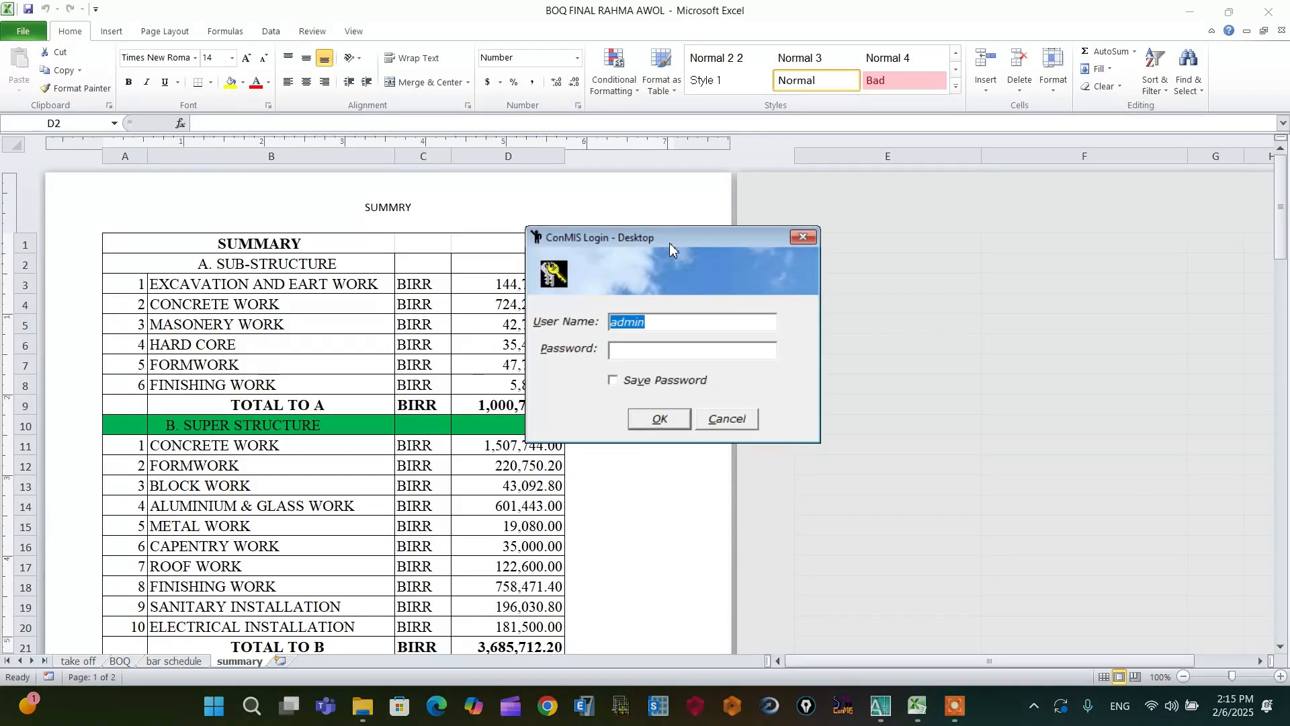
{"action": "left_click", "coordinate": [675, 324]}
{"action": "left_click", "coordinate": [658, 420]}
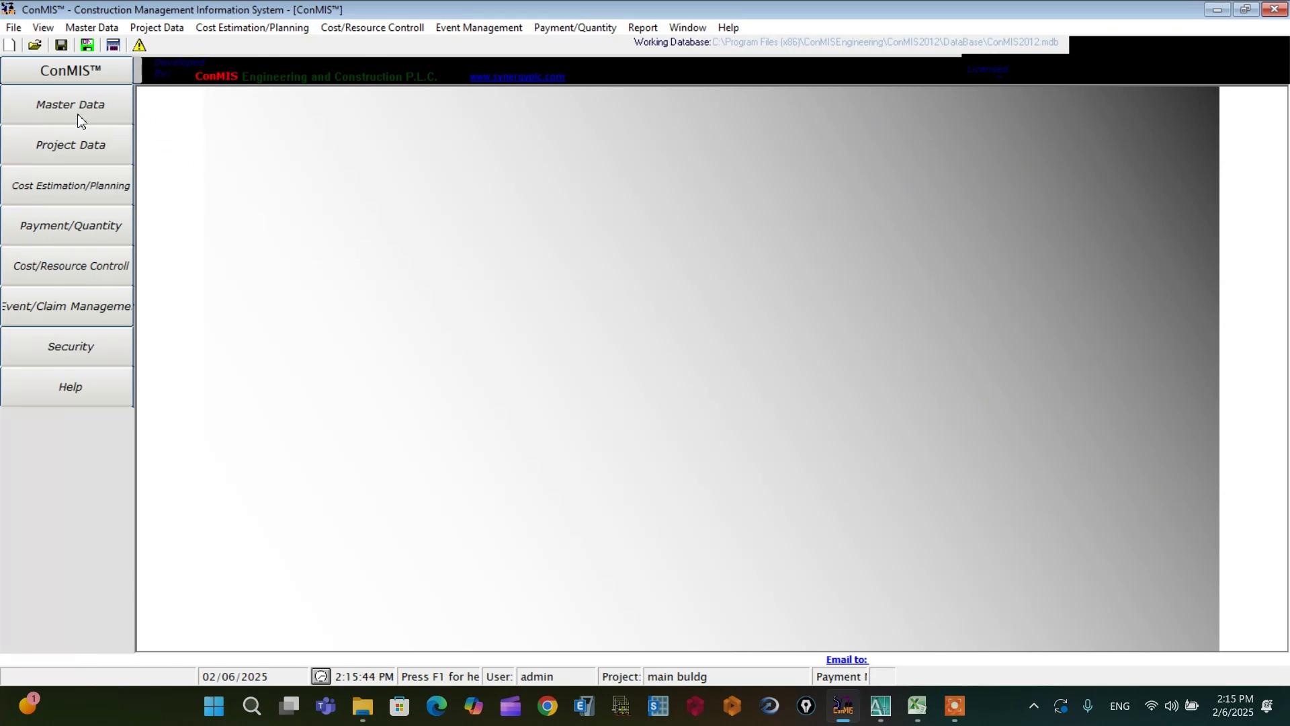
Step: View the units of measurement in the master data and close the list
{"action": "left_click", "coordinate": [37, 114]}
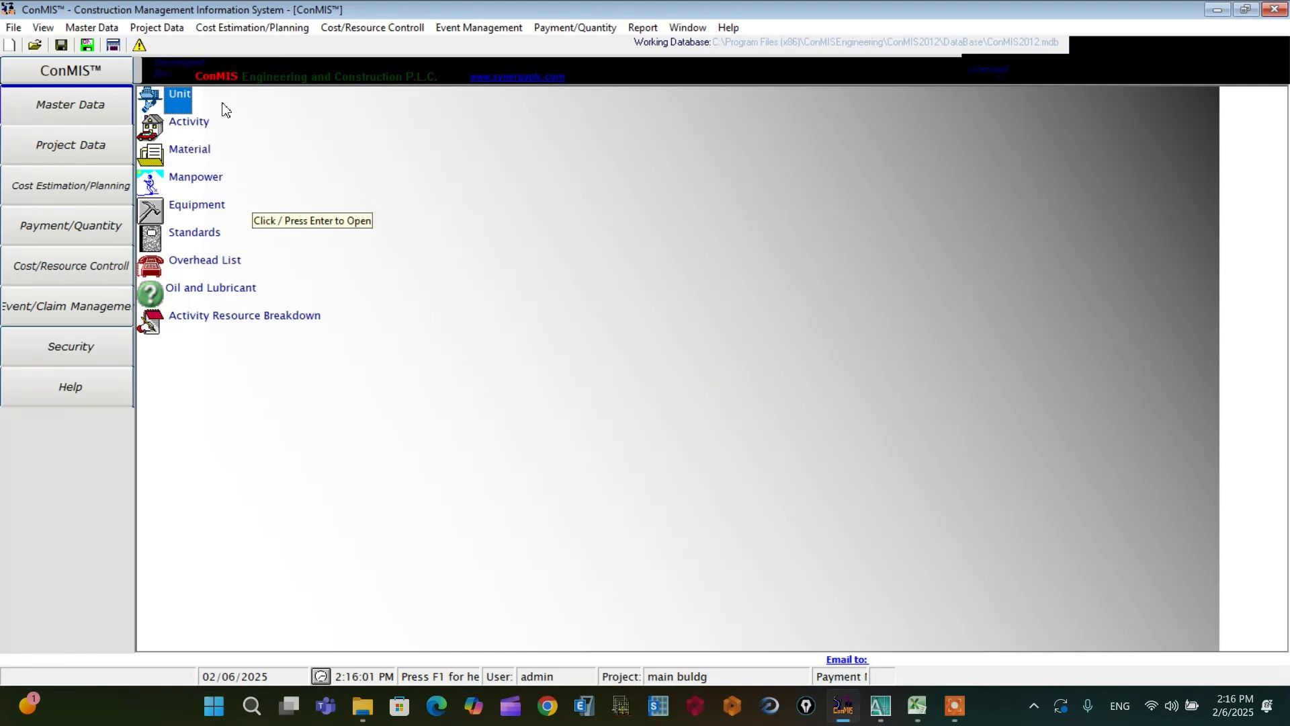
{"action": "left_click", "coordinate": [176, 102]}
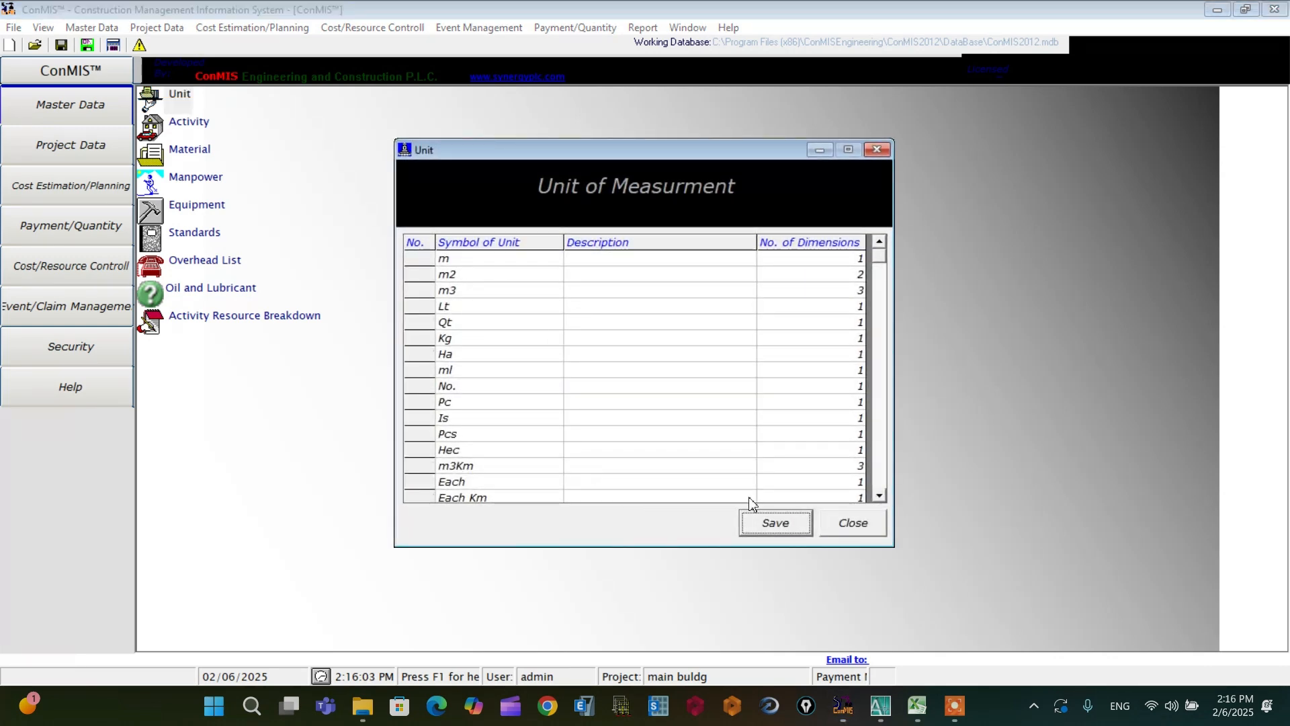
{"action": "left_click", "coordinate": [852, 521]}
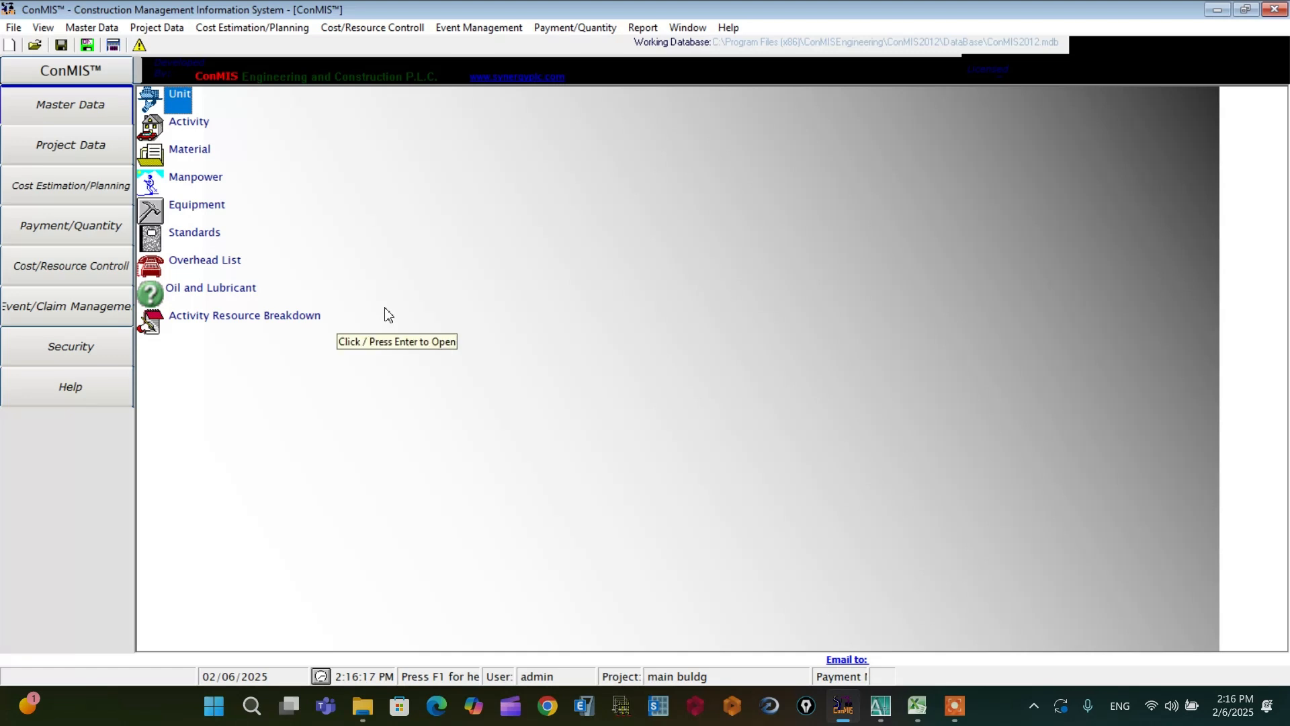
Step: Open the project information entry form in the project data and start a new project
{"action": "left_click", "coordinate": [61, 149]}
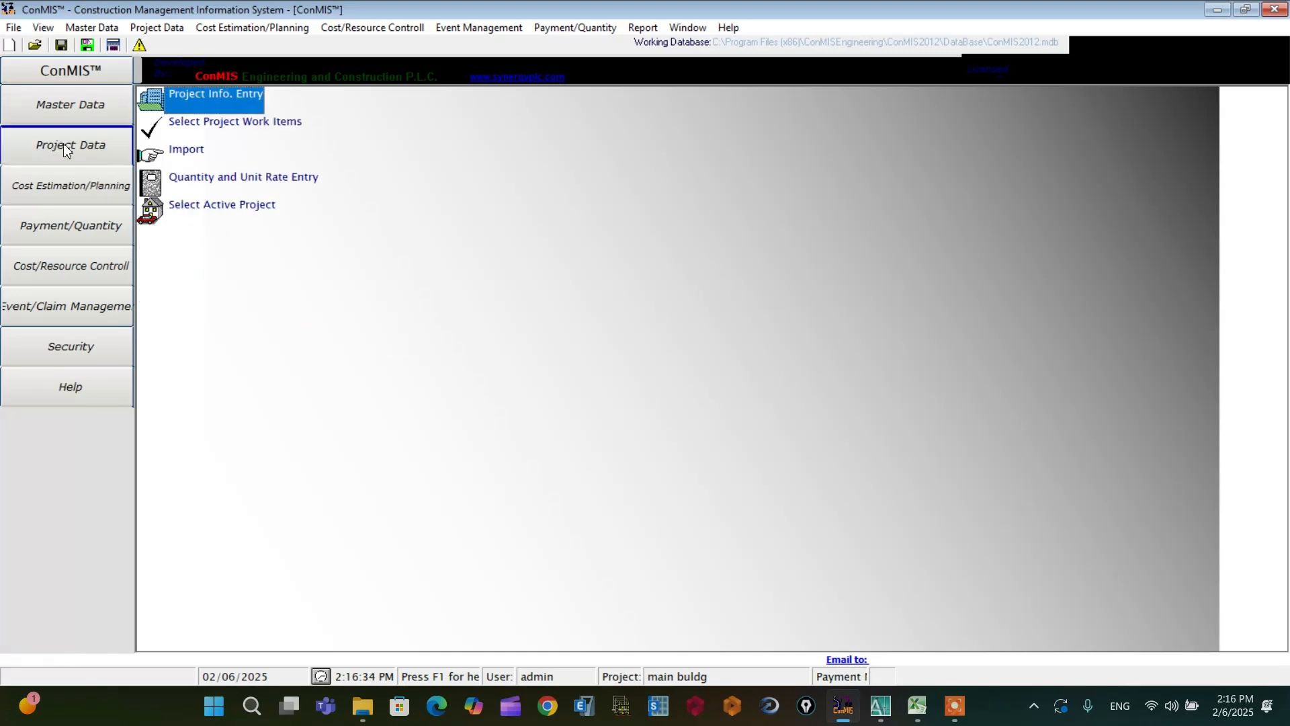
{"action": "left_click", "coordinate": [209, 102]}
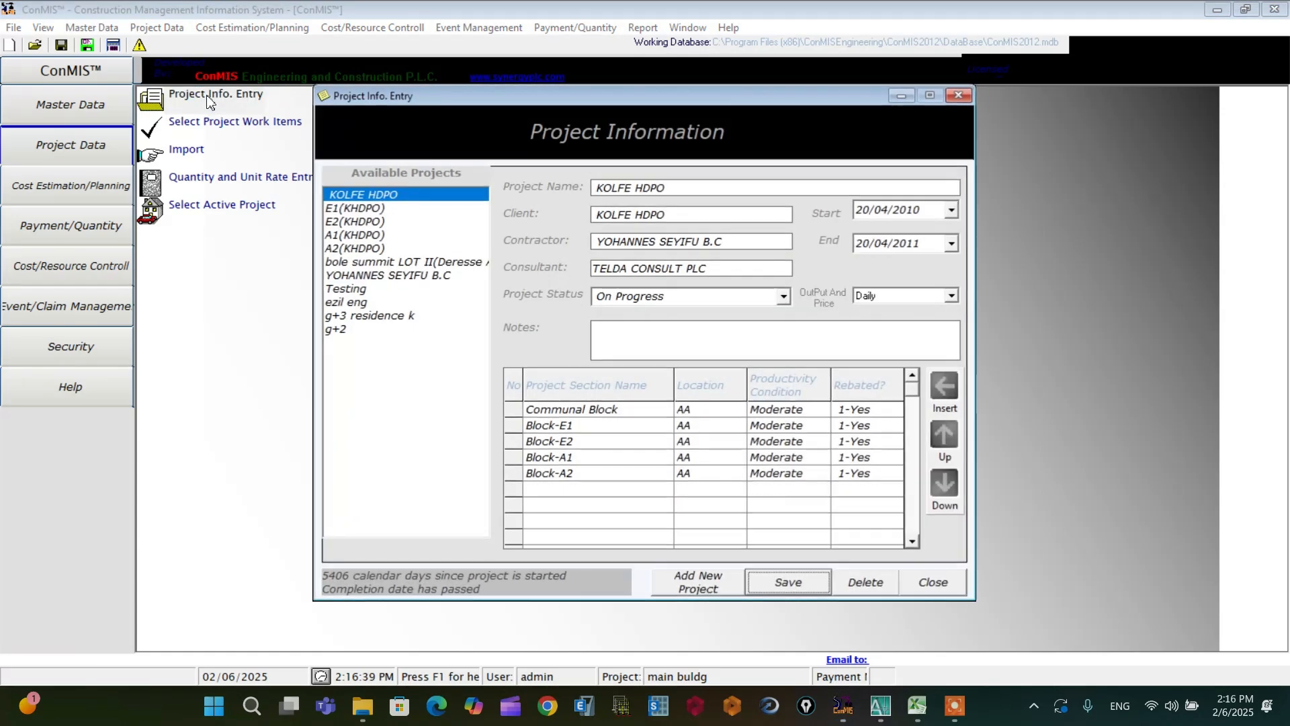
{"action": "left_click_drag", "start_coordinate": [433, 99], "coordinate": [419, 95]}
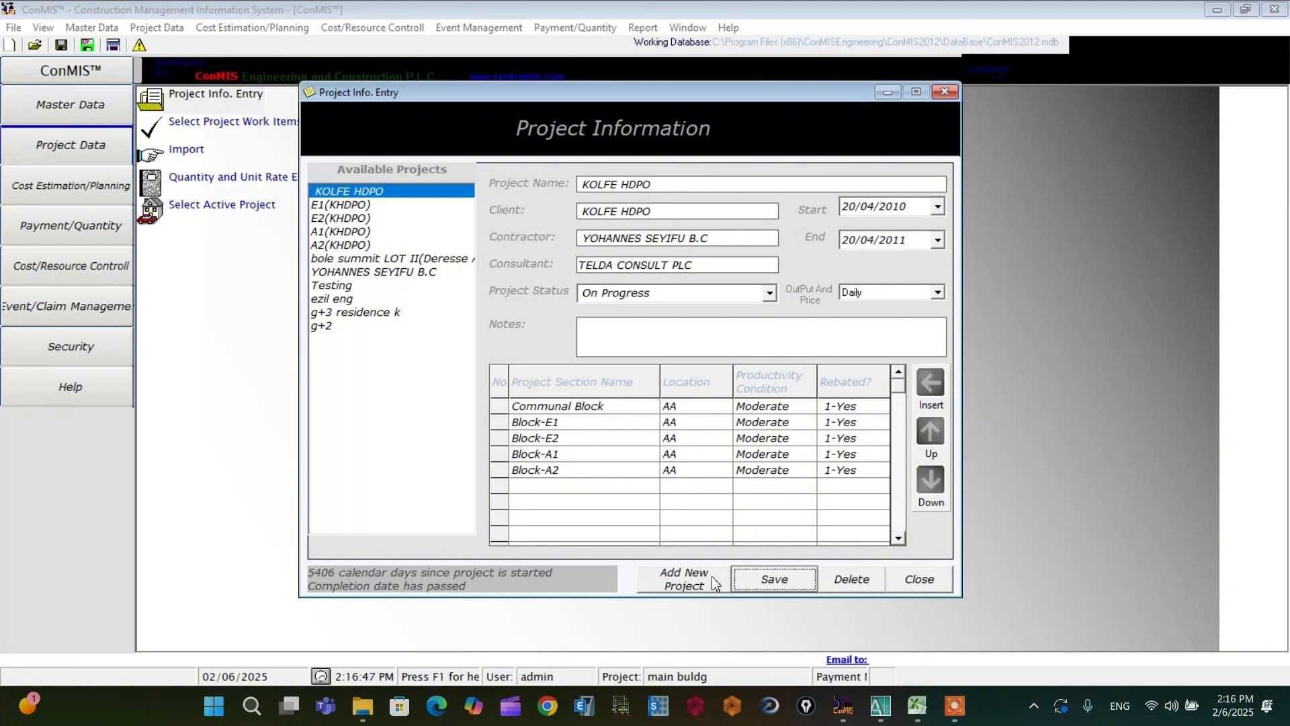
{"action": "left_click", "coordinate": [689, 584]}
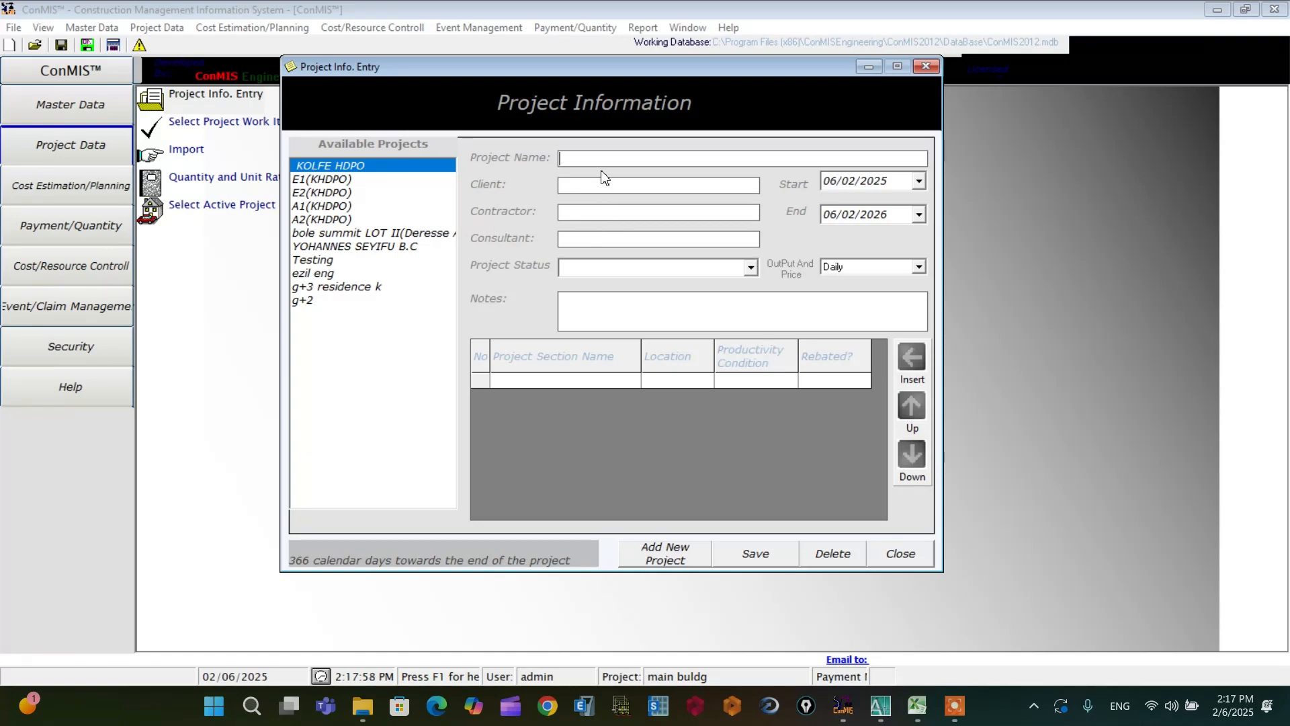
Step: Check the title block and sheets of the architectural drawing in AutoCAD, and name the new project G+3 RESIDENCE in ConMIS
{"action": "left_click", "coordinate": [881, 706]}
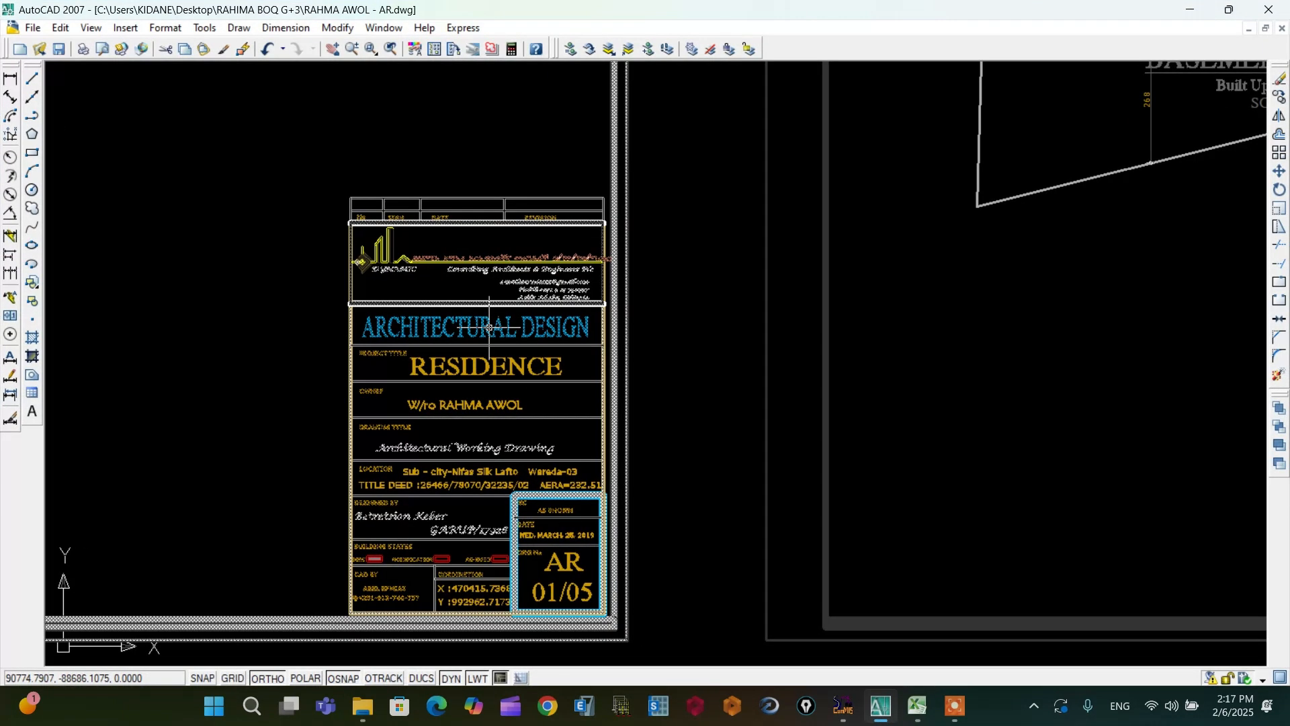
{"action": "scroll", "coordinate": [445, 405], "scroll_direction": "up", "scroll_amount": 5}
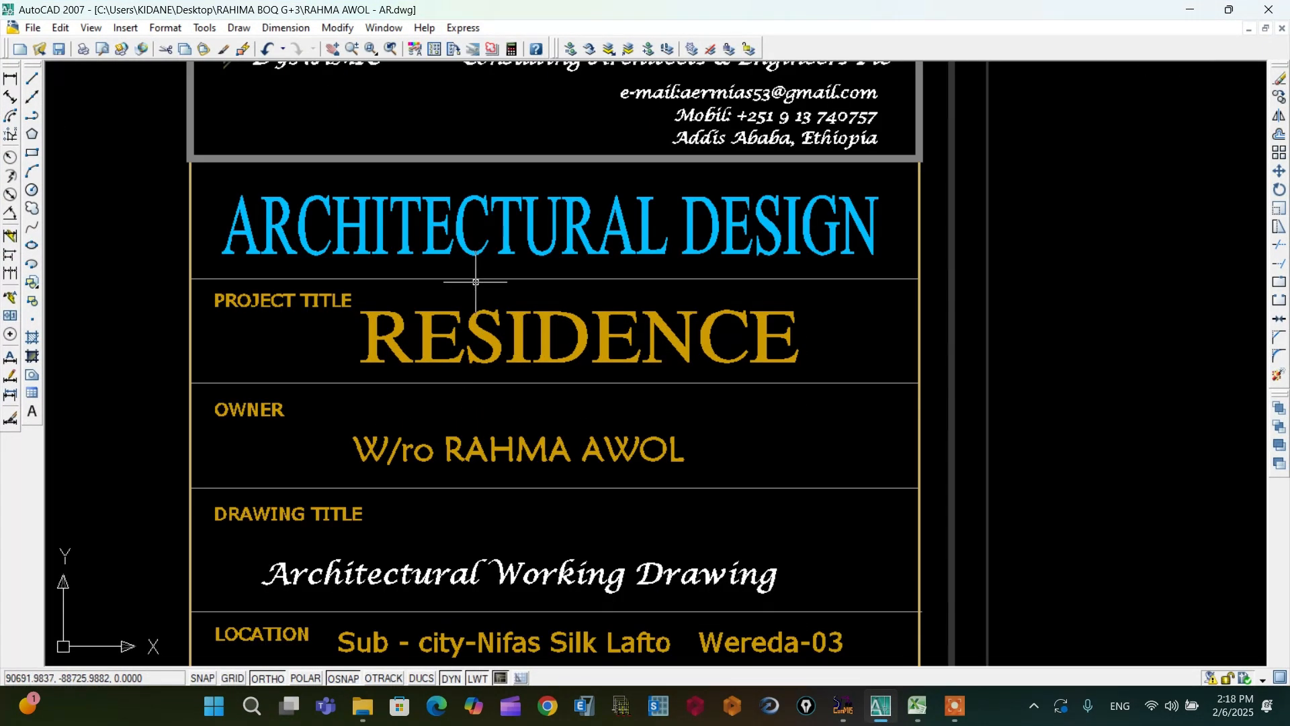
{"action": "scroll", "coordinate": [523, 270], "scroll_direction": "down", "scroll_amount": 6}
{"action": "scroll", "coordinate": [524, 269], "scroll_direction": "down", "scroll_amount": 2}
{"action": "scroll", "coordinate": [523, 269], "scroll_direction": "up", "scroll_amount": 6}
{"action": "scroll", "coordinate": [523, 269], "scroll_direction": "down", "scroll_amount": 1}
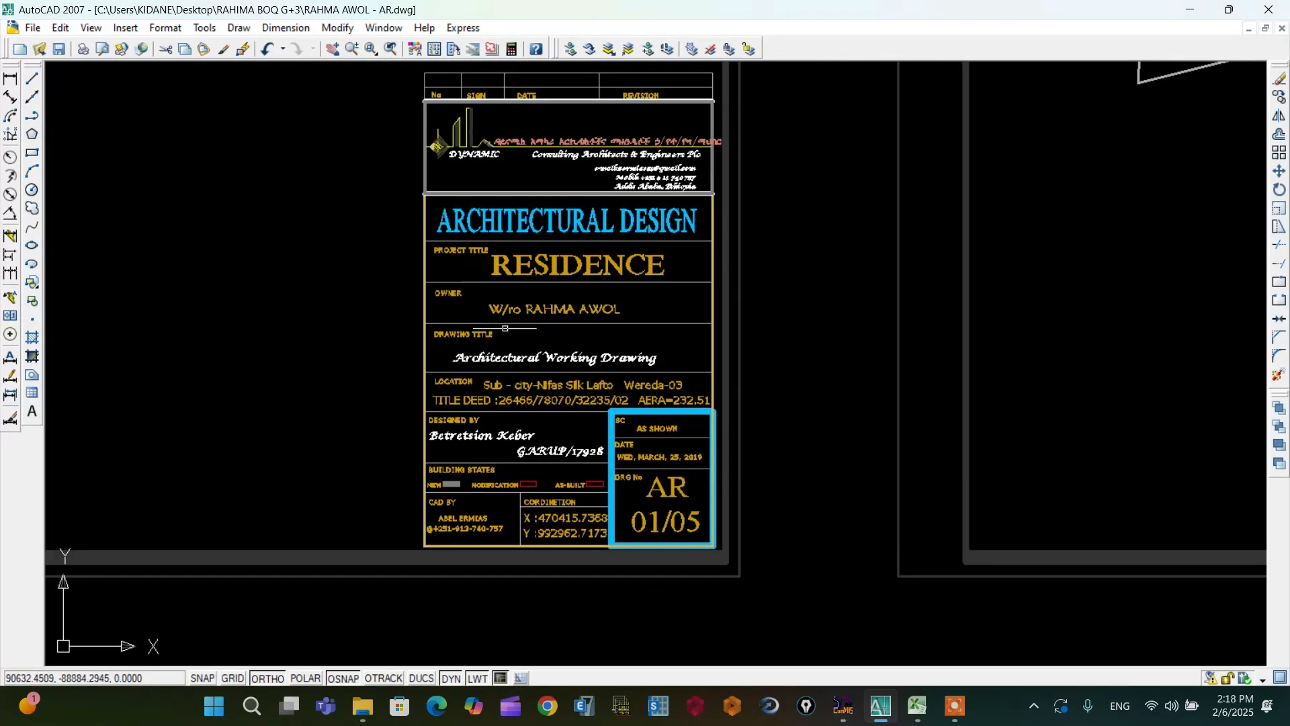
{"action": "scroll", "coordinate": [524, 269], "scroll_direction": "up", "scroll_amount": 1}
{"action": "scroll", "coordinate": [509, 307], "scroll_direction": "down", "scroll_amount": 3}
{"action": "scroll", "coordinate": [508, 307], "scroll_direction": "up", "scroll_amount": 4}
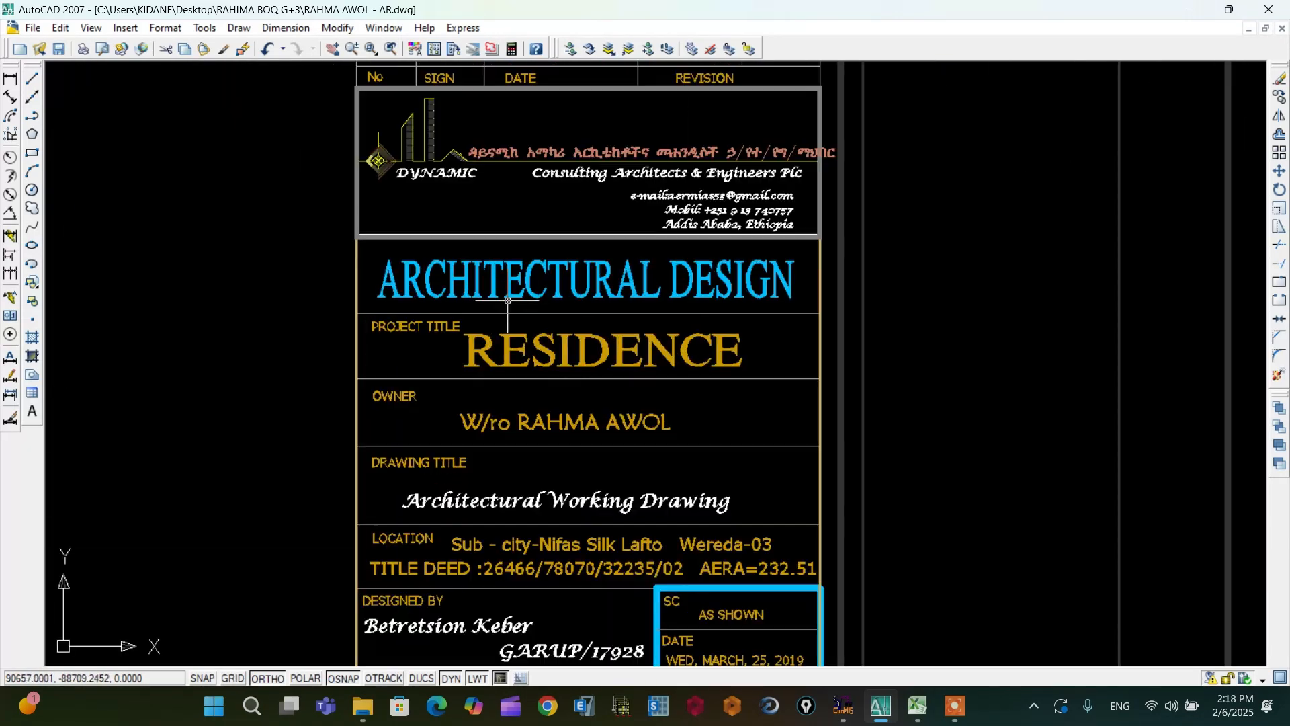
{"action": "scroll", "coordinate": [509, 307], "scroll_direction": "down", "scroll_amount": 2}
{"action": "scroll", "coordinate": [514, 349], "scroll_direction": "down", "scroll_amount": 8}
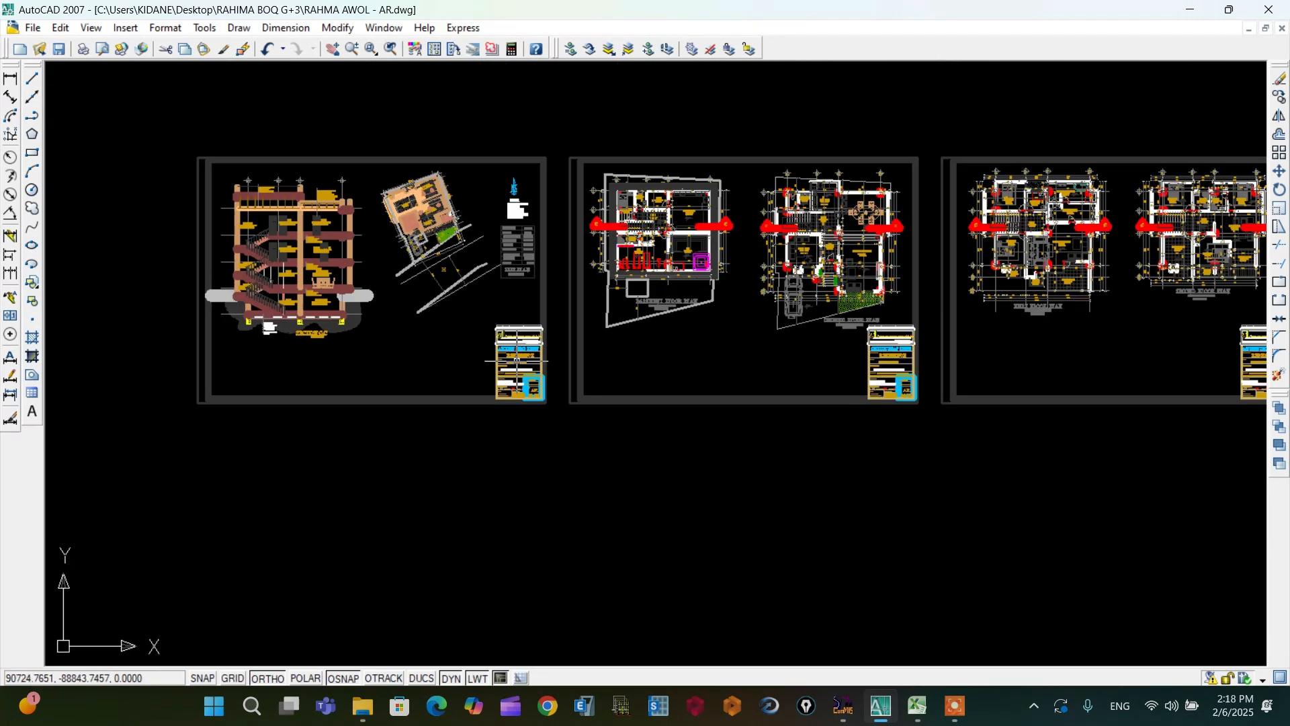
{"action": "scroll", "coordinate": [878, 268], "scroll_direction": "up", "scroll_amount": 3}
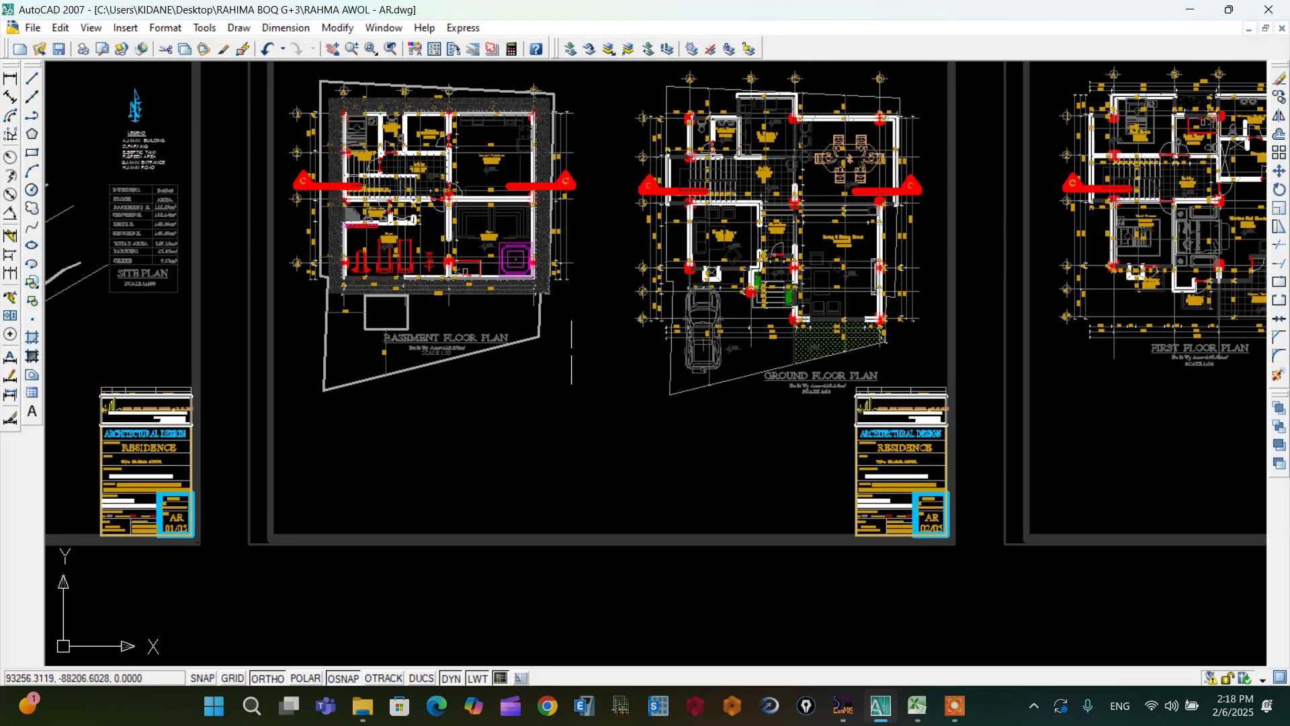
{"action": "scroll", "coordinate": [571, 352], "scroll_direction": "down", "scroll_amount": 4}
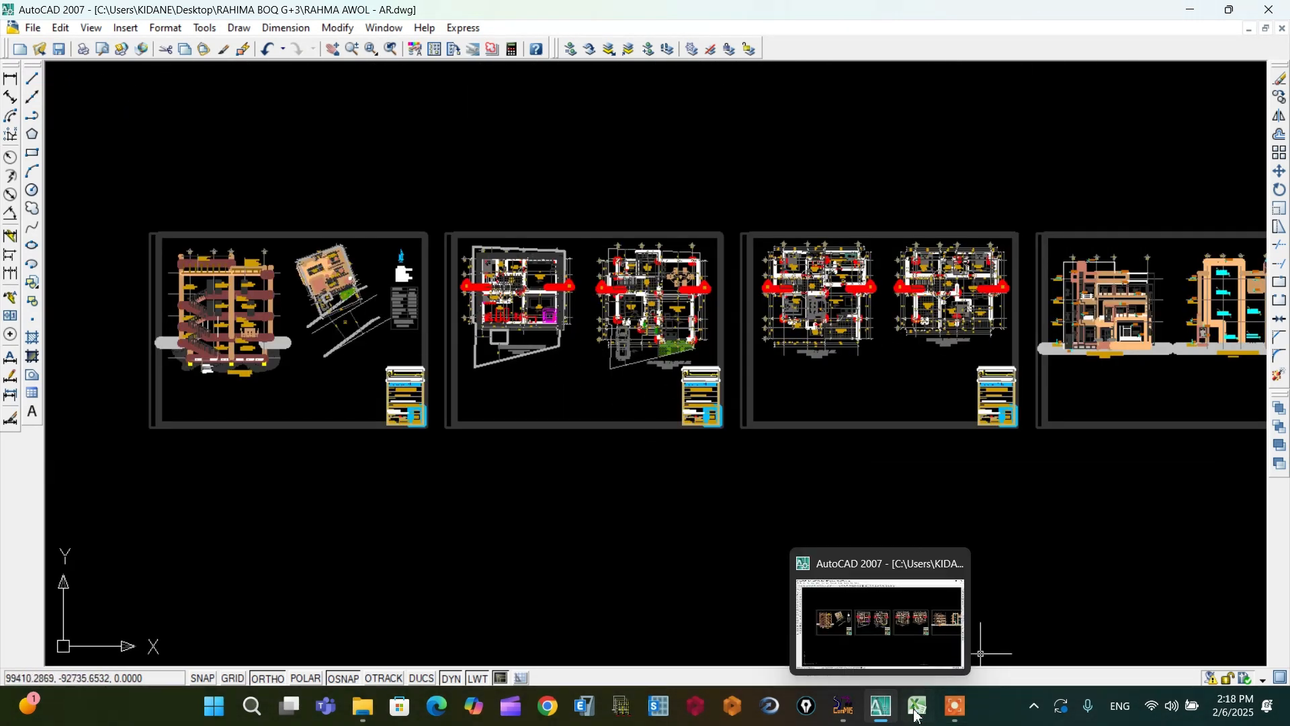
{"action": "left_click", "coordinate": [844, 707]}
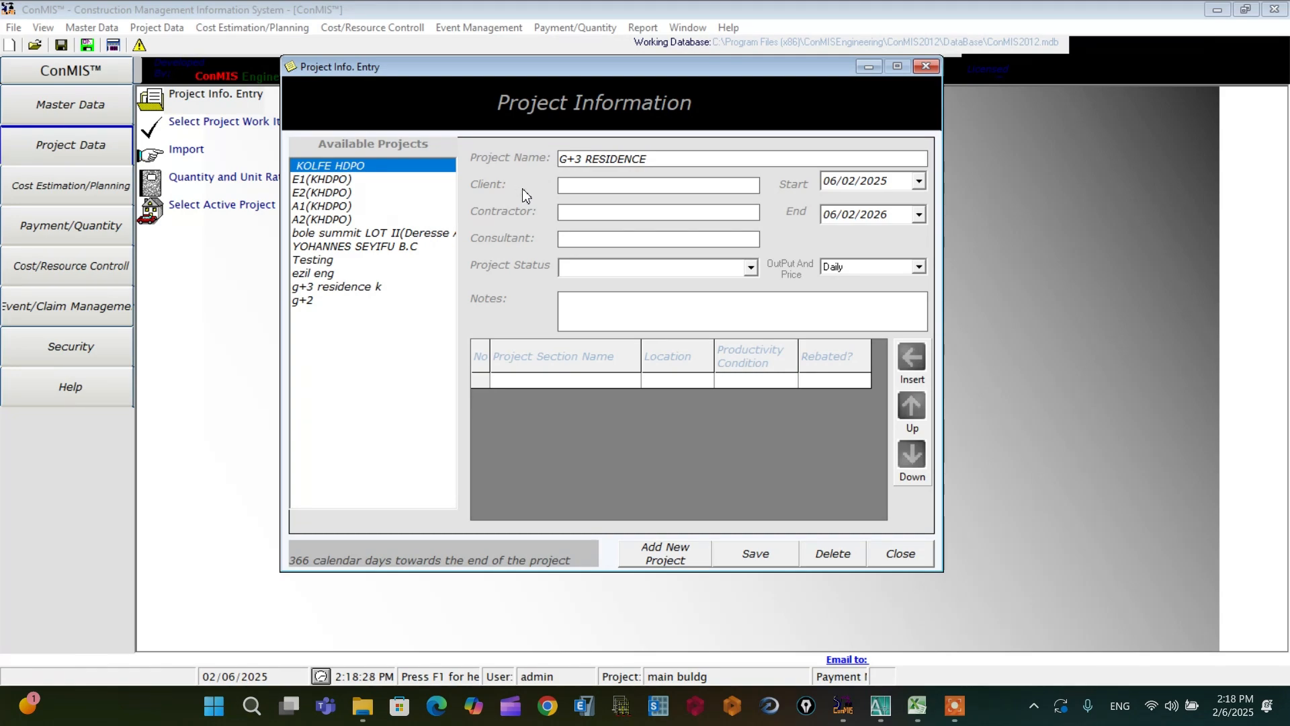
Step: Copy the owner's name from the title block in AutoCAD into the new project's Client field in ConMIS
{"action": "left_click", "coordinate": [880, 705]}
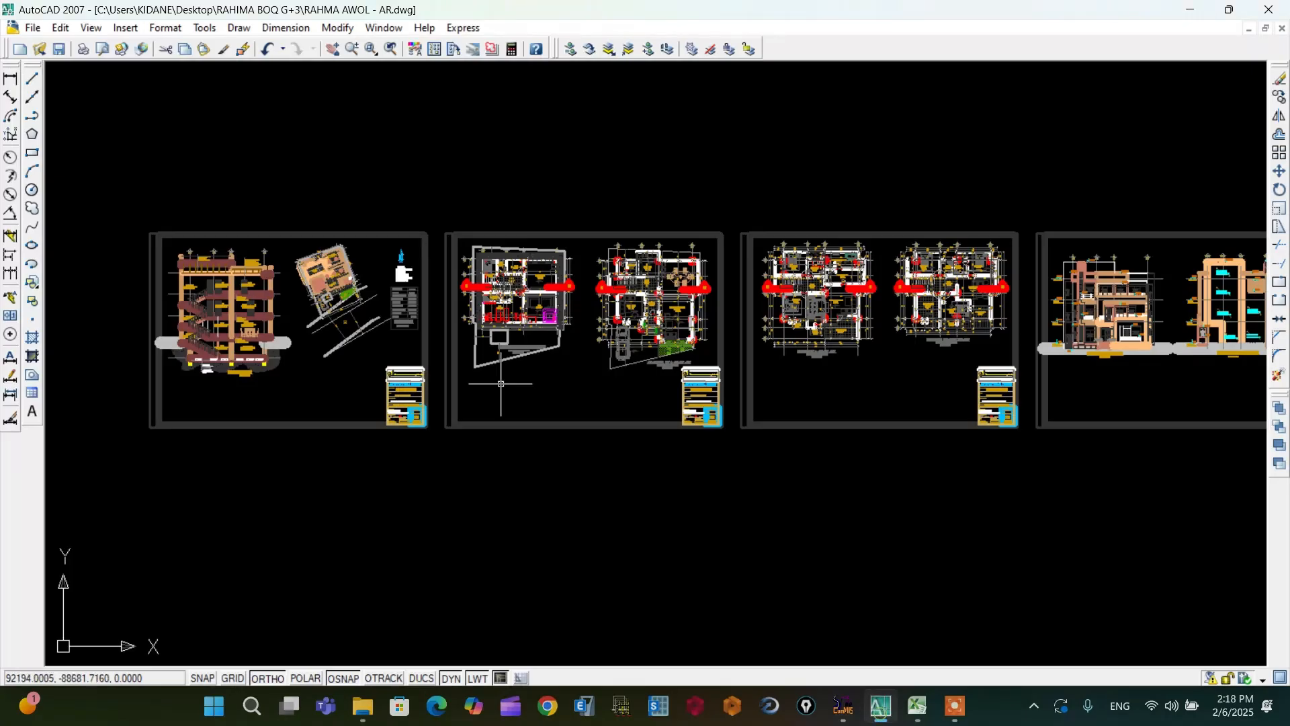
{"action": "scroll", "coordinate": [403, 390], "scroll_direction": "up", "scroll_amount": 10}
{"action": "left_click", "coordinate": [350, 367]}
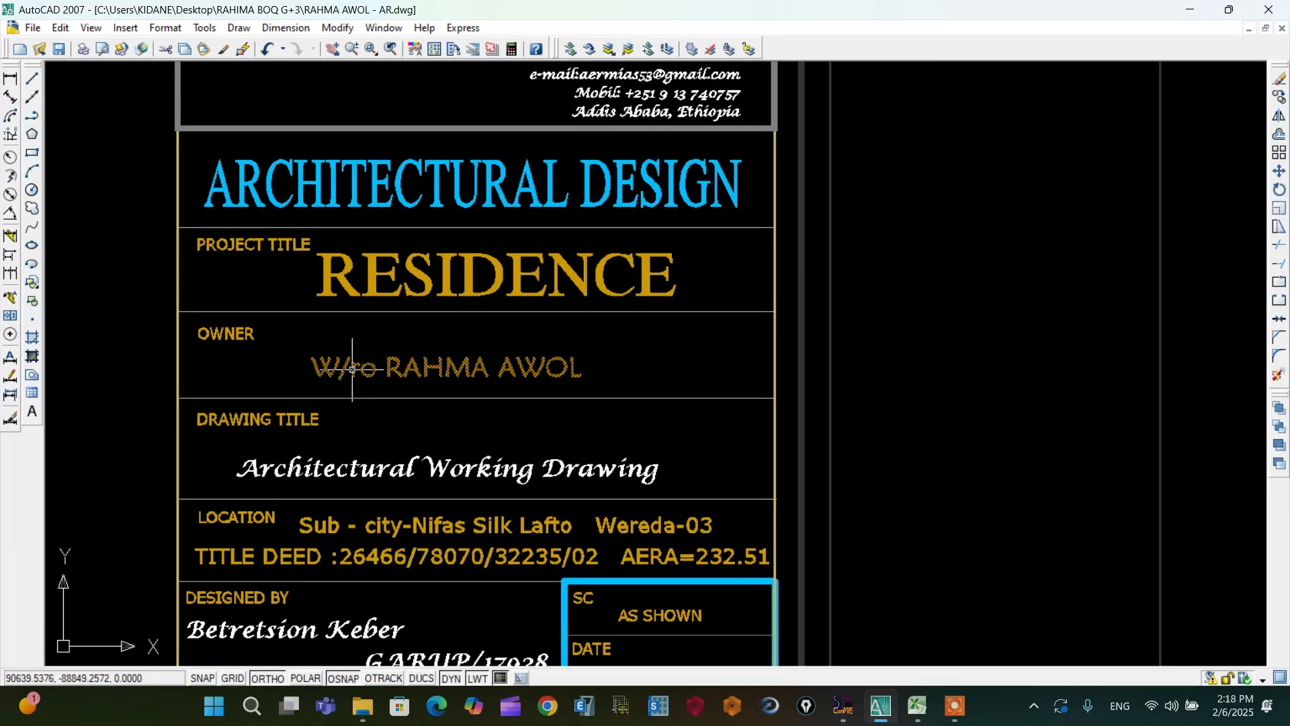
{"action": "double_click", "coordinate": [336, 379]}
{"action": "left_click_drag", "start_coordinate": [316, 369], "coordinate": [578, 370]}
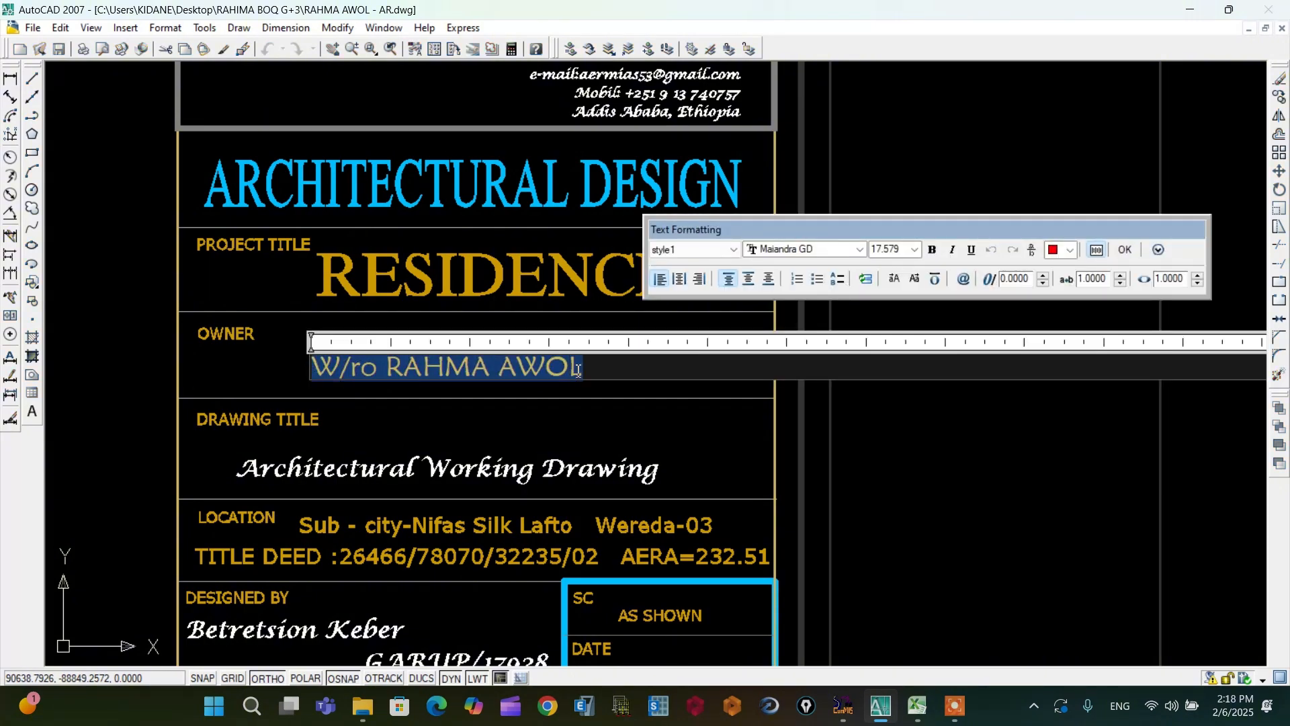
{"action": "right_click", "coordinate": [564, 374]}
{"action": "left_click", "coordinate": [600, 183]}
{"action": "left_click", "coordinate": [881, 705]}
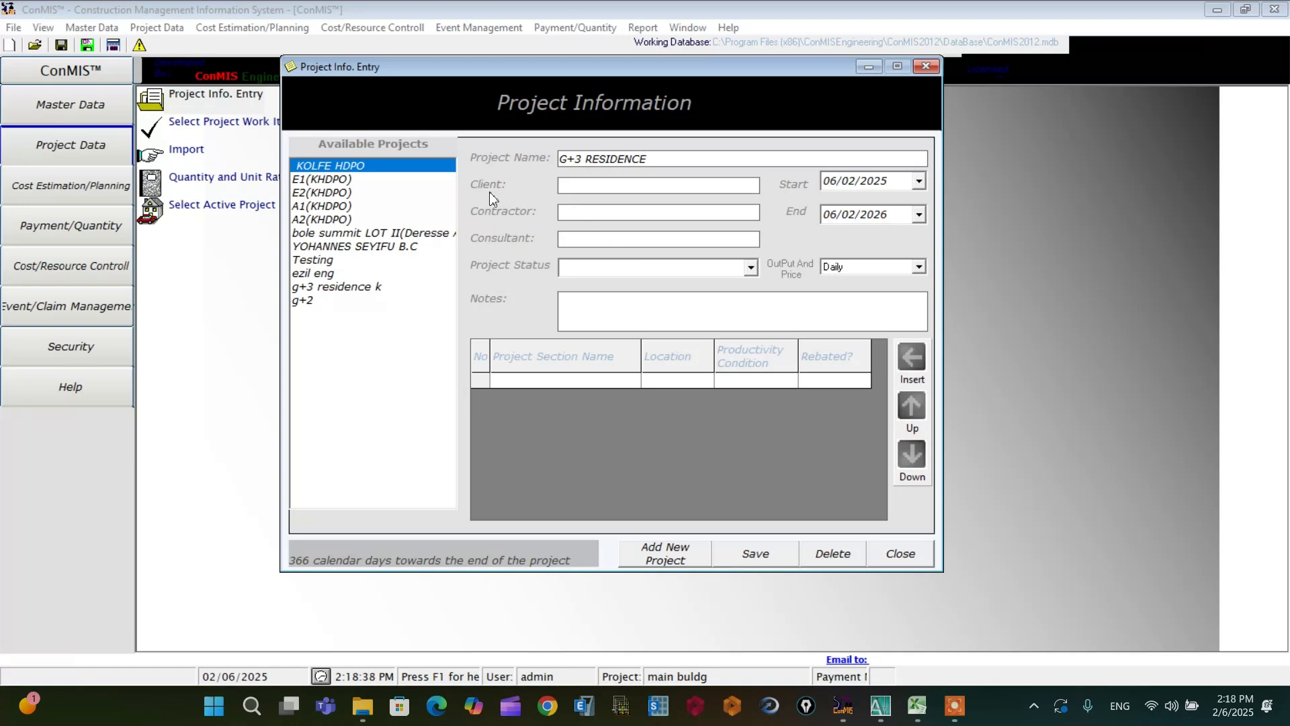
{"action": "right_click", "coordinate": [569, 182]}
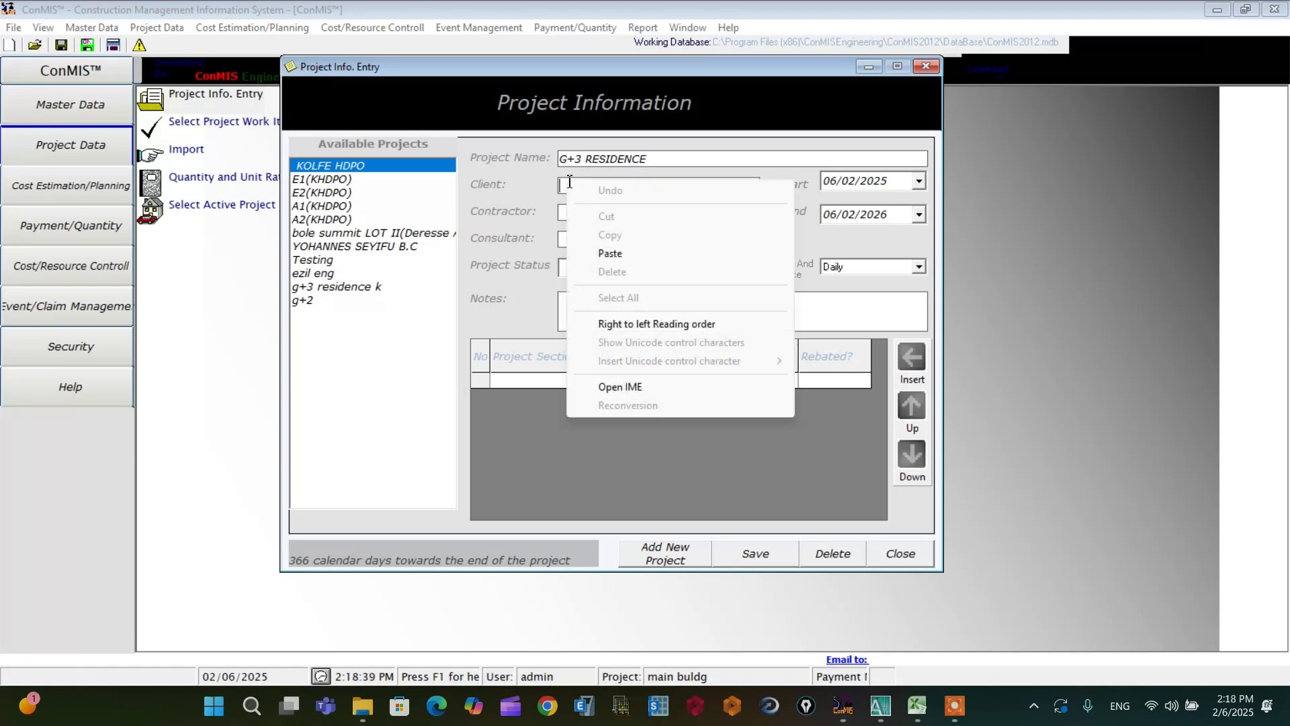
{"action": "left_click", "coordinate": [610, 253]}
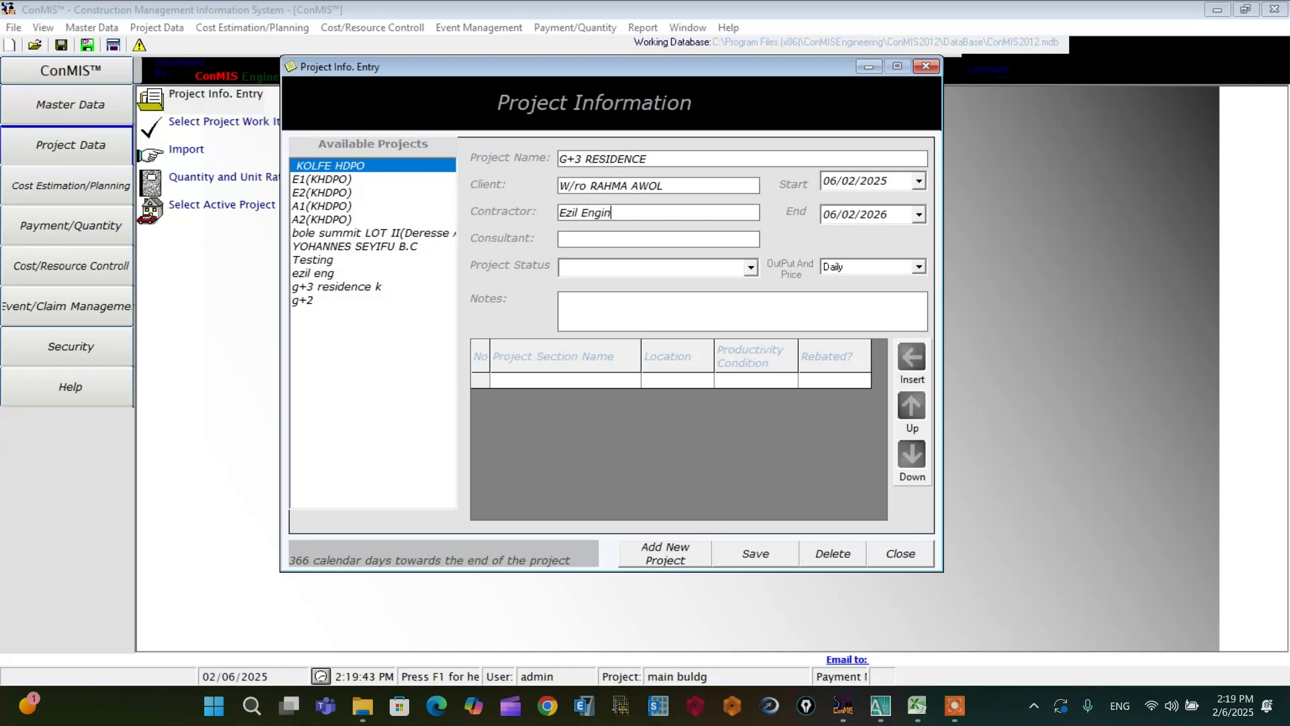
Step: Enter Ezil Engineering plc as the contractor and copy the same company name into the Consultant field
{"action": "type", "text": "eeri"}
{"action": "type", "text": "ng plc"}
{"action": "left_click_drag", "start_coordinate": [672, 213], "coordinate": [582, 216]}
{"action": "right_click", "coordinate": [582, 217]}
{"action": "left_click", "coordinate": [625, 272]}
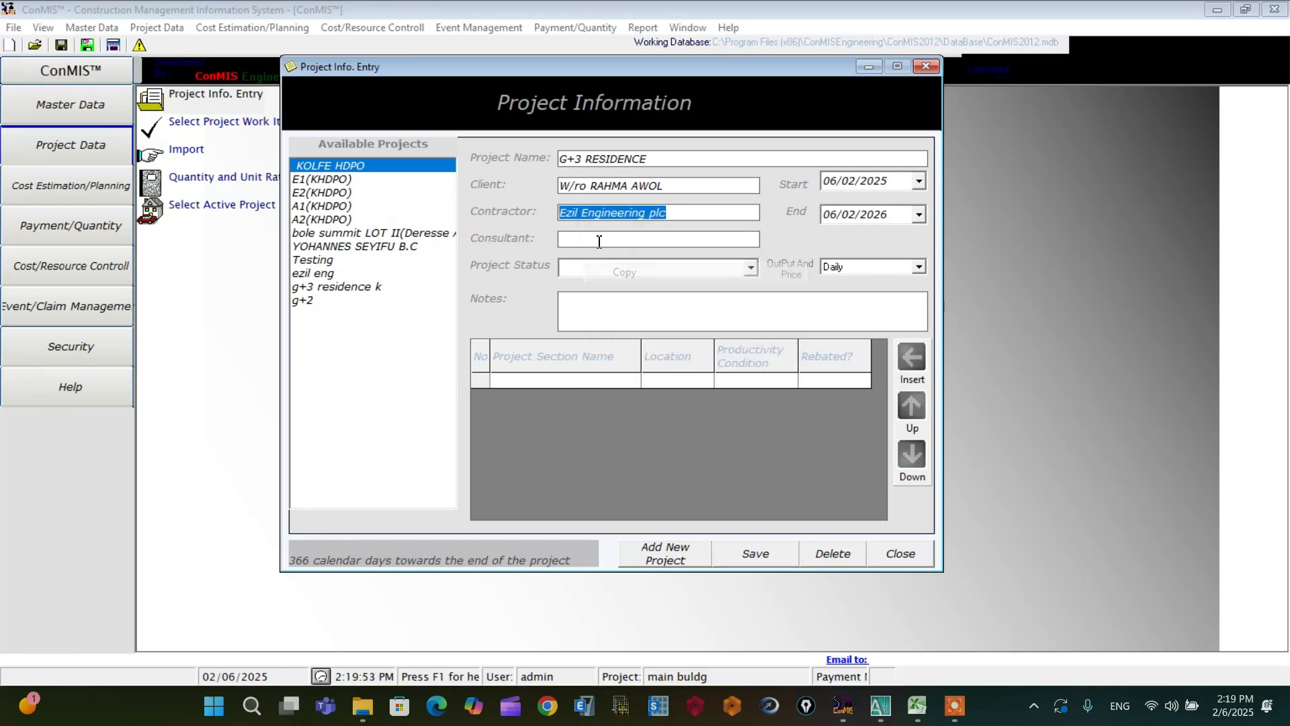
{"action": "left_click", "coordinate": [595, 241]}
{"action": "right_click", "coordinate": [595, 241]}
{"action": "left_click", "coordinate": [638, 314]}
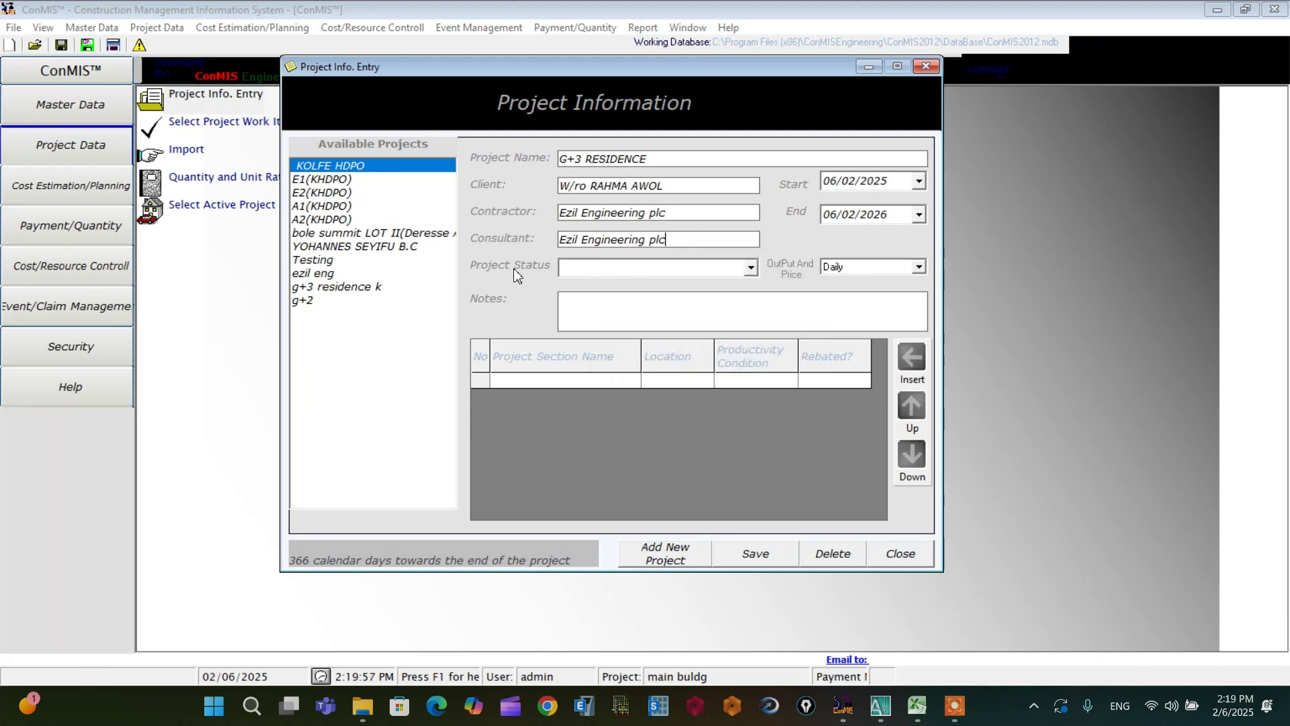
Step: Set the project status to Not Started
{"action": "left_click", "coordinate": [751, 268]}
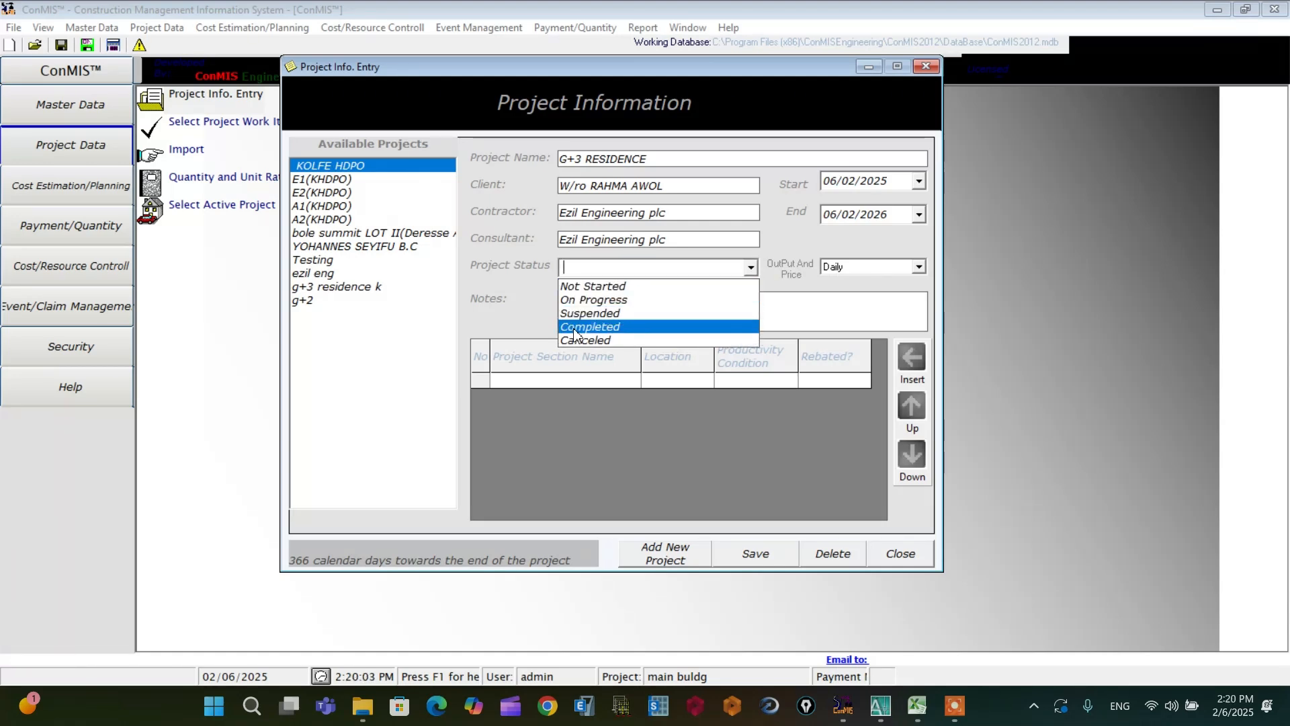
{"action": "left_click", "coordinate": [593, 287]}
{"action": "left_click", "coordinate": [642, 271]}
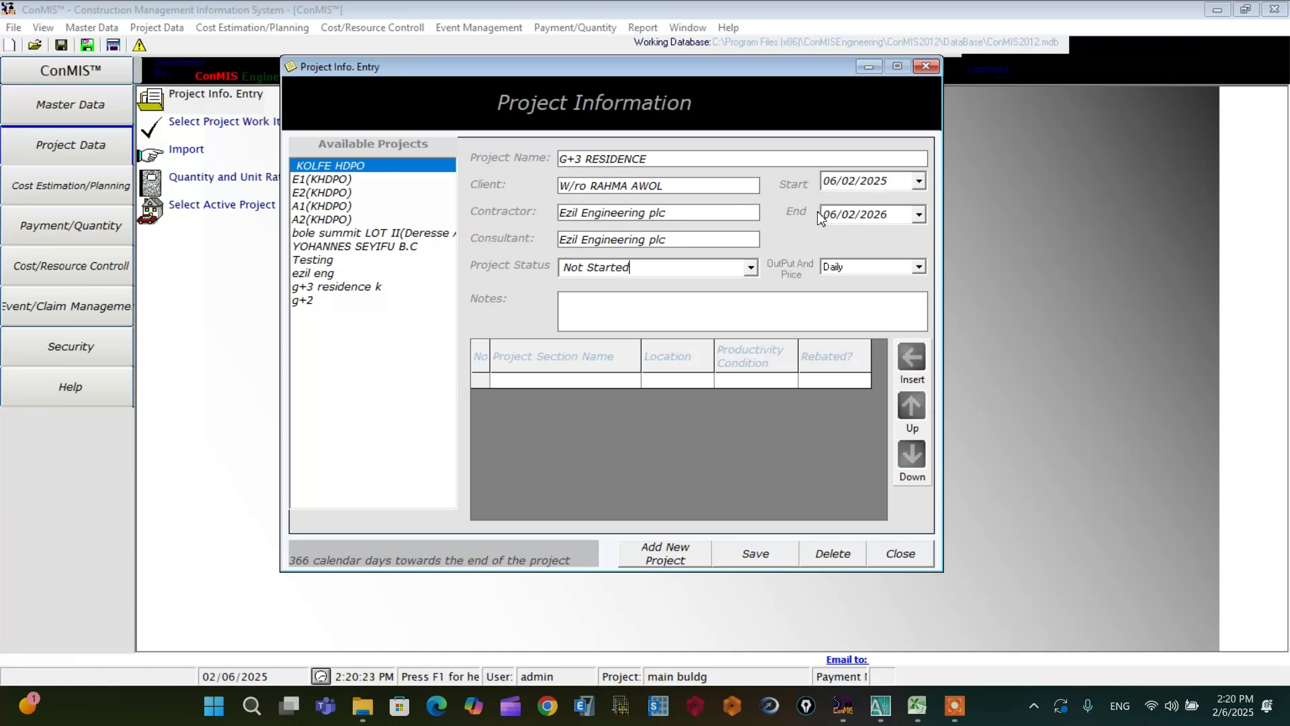
{"action": "left_click", "coordinate": [918, 215]}
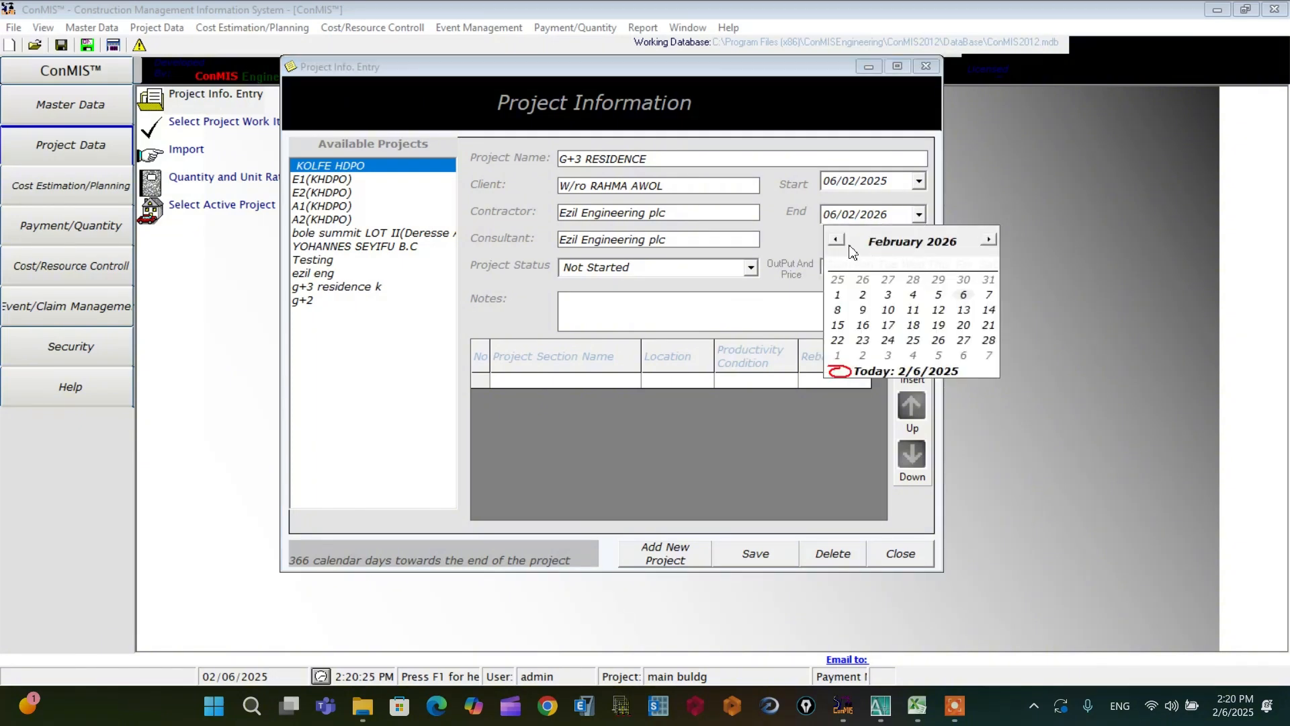
{"action": "left_click", "coordinate": [800, 238]}
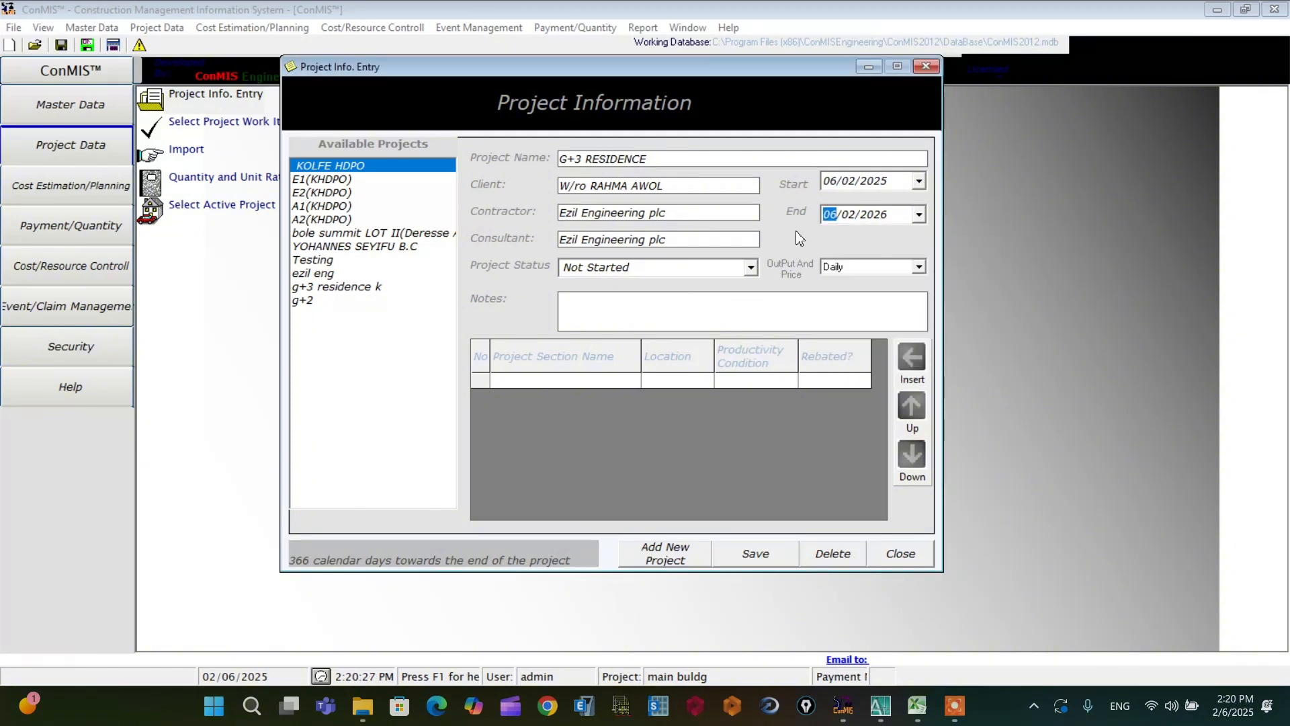
{"action": "left_click", "coordinate": [895, 216]}
{"action": "left_click", "coordinate": [588, 301]}
Step: Add a project section named Main building to the G+3 RESIDENCE project
{"action": "left_click", "coordinate": [552, 381]}
{"action": "left_click", "coordinate": [554, 381]}
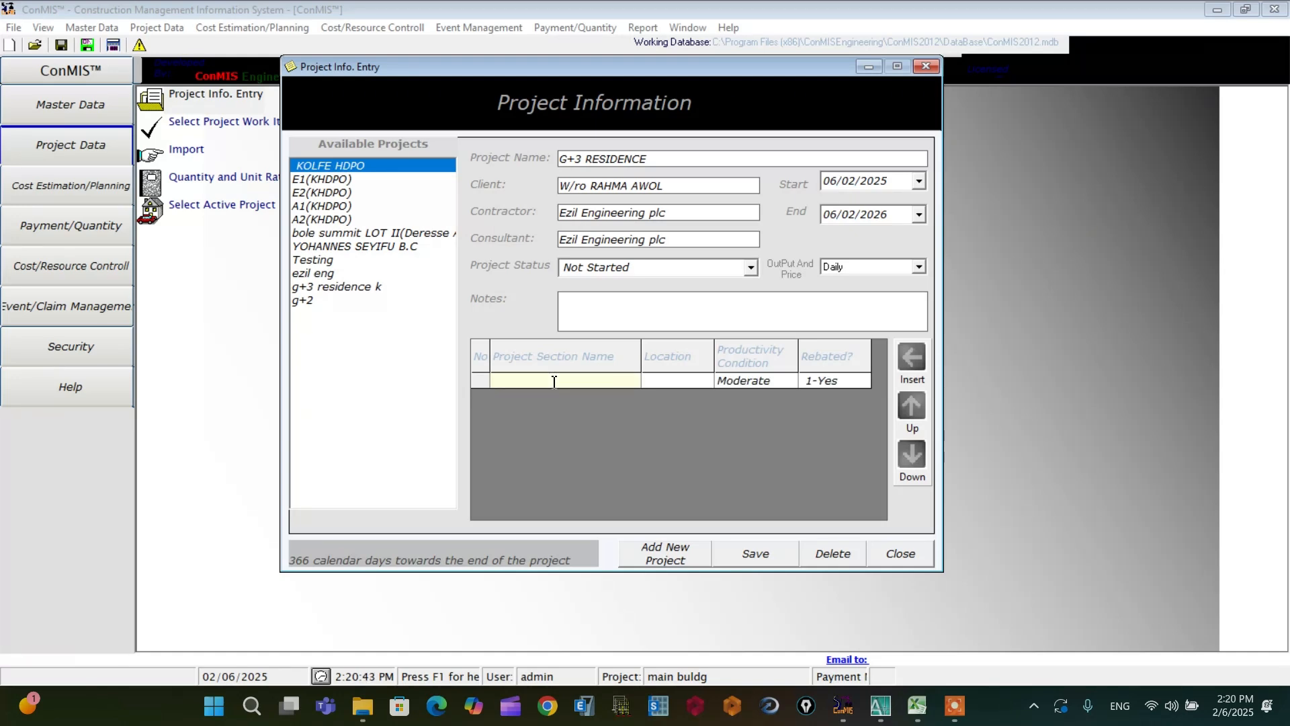
{"action": "type", "text": "Main"}
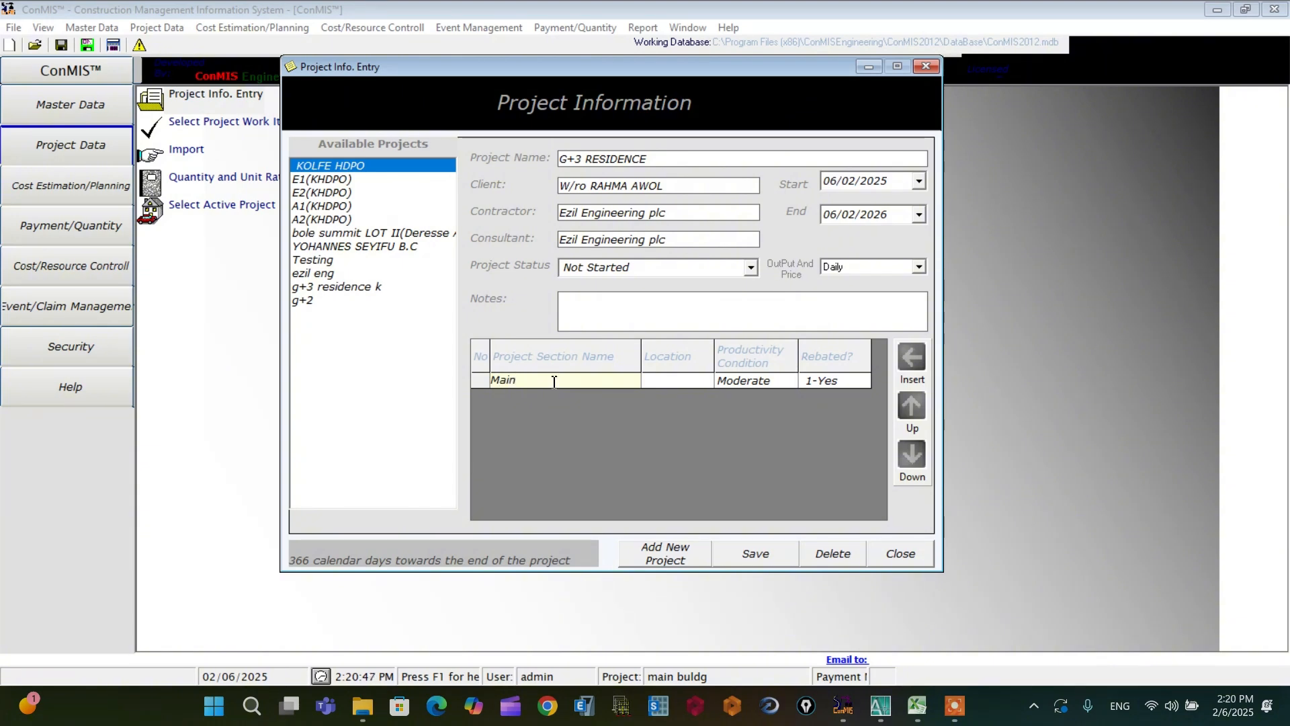
{"action": "type", "text": " building"}
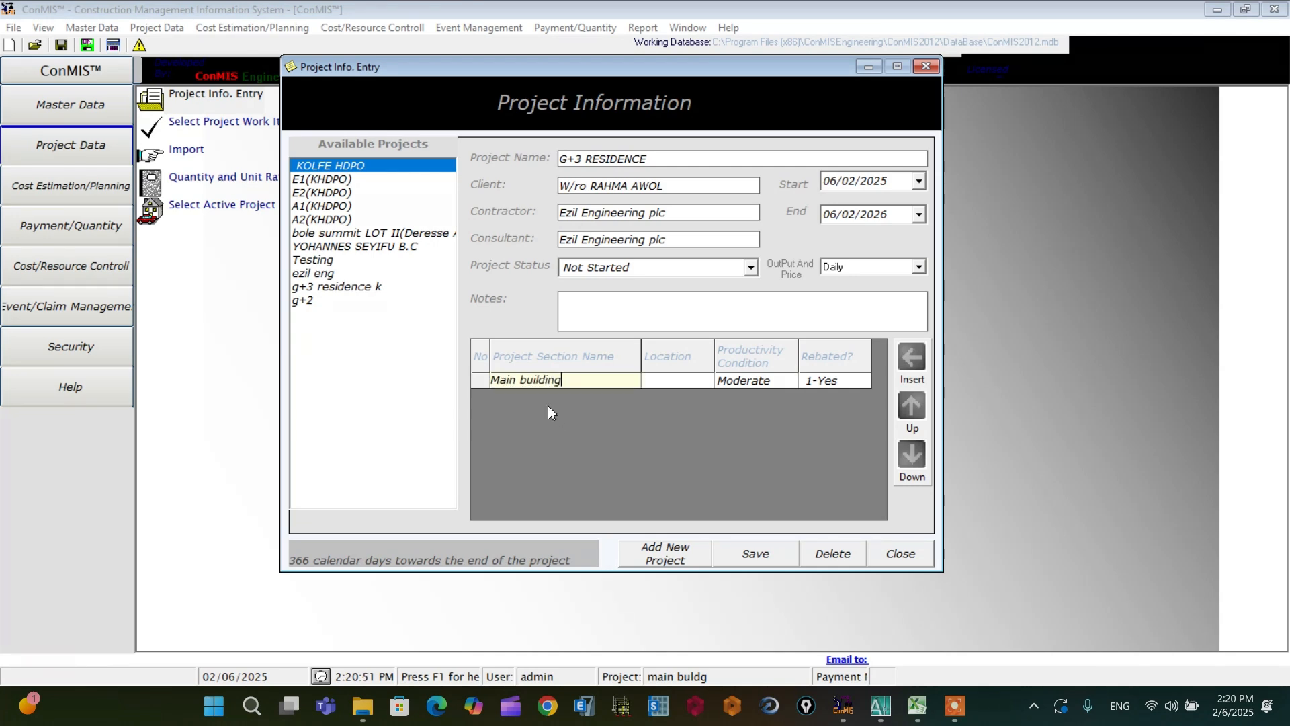
{"action": "key", "text": "Tab"}
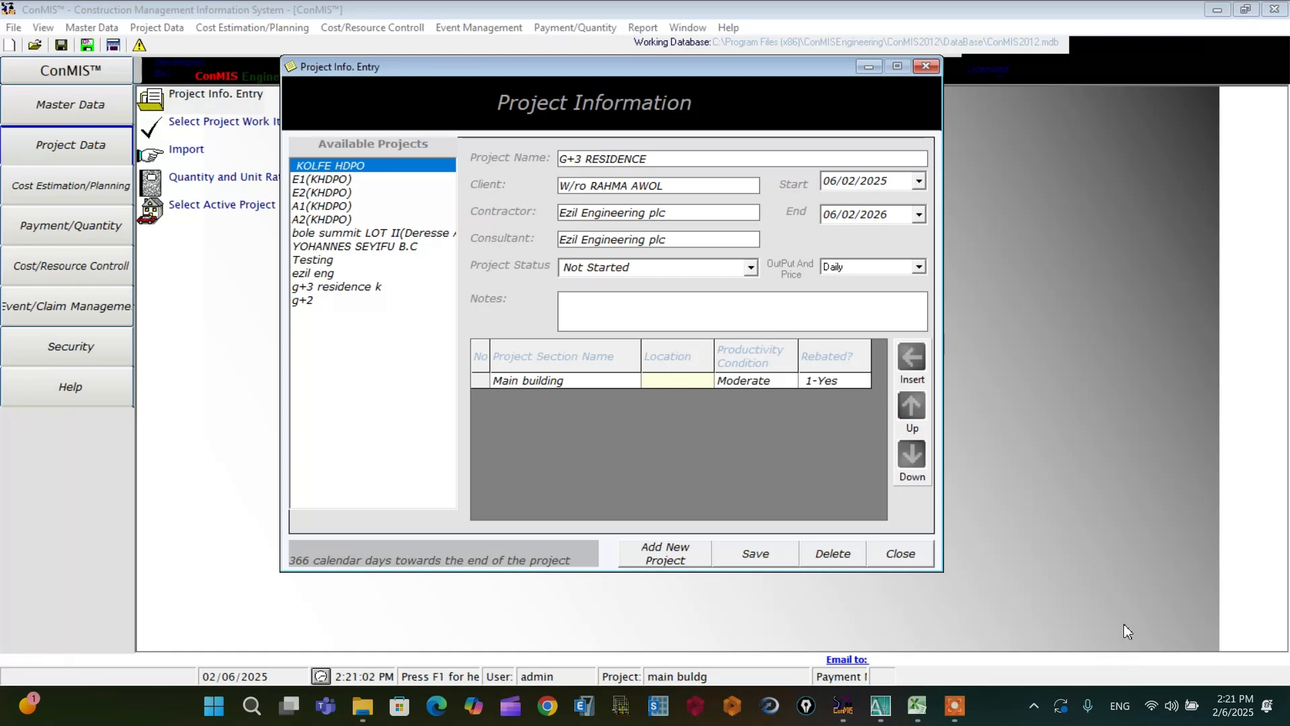
Step: Check the site location in the AutoCAD title block and enter A.A as the Main building section's location in ConMIS
{"action": "left_click", "coordinate": [882, 705]}
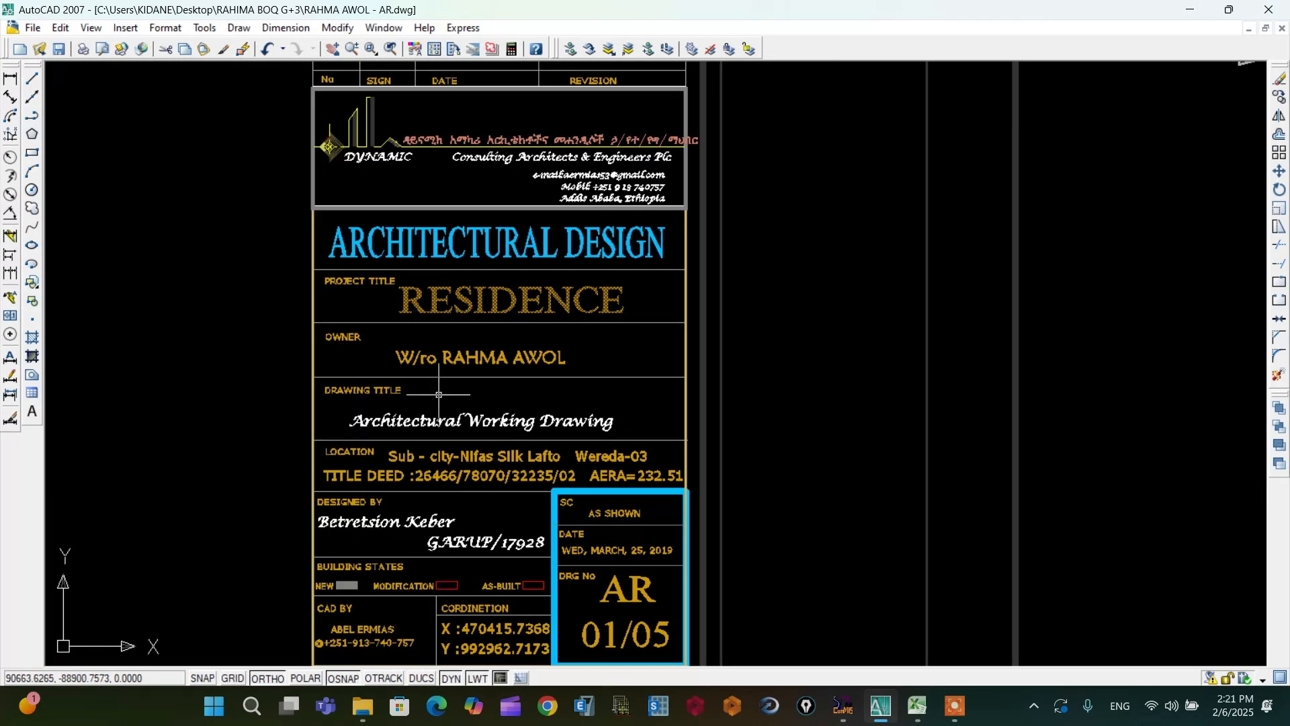
{"action": "scroll", "coordinate": [438, 394], "scroll_direction": "up", "scroll_amount": 3}
{"action": "scroll", "coordinate": [430, 362], "scroll_direction": "down", "scroll_amount": 3}
{"action": "scroll", "coordinate": [413, 311], "scroll_direction": "up", "scroll_amount": 4}
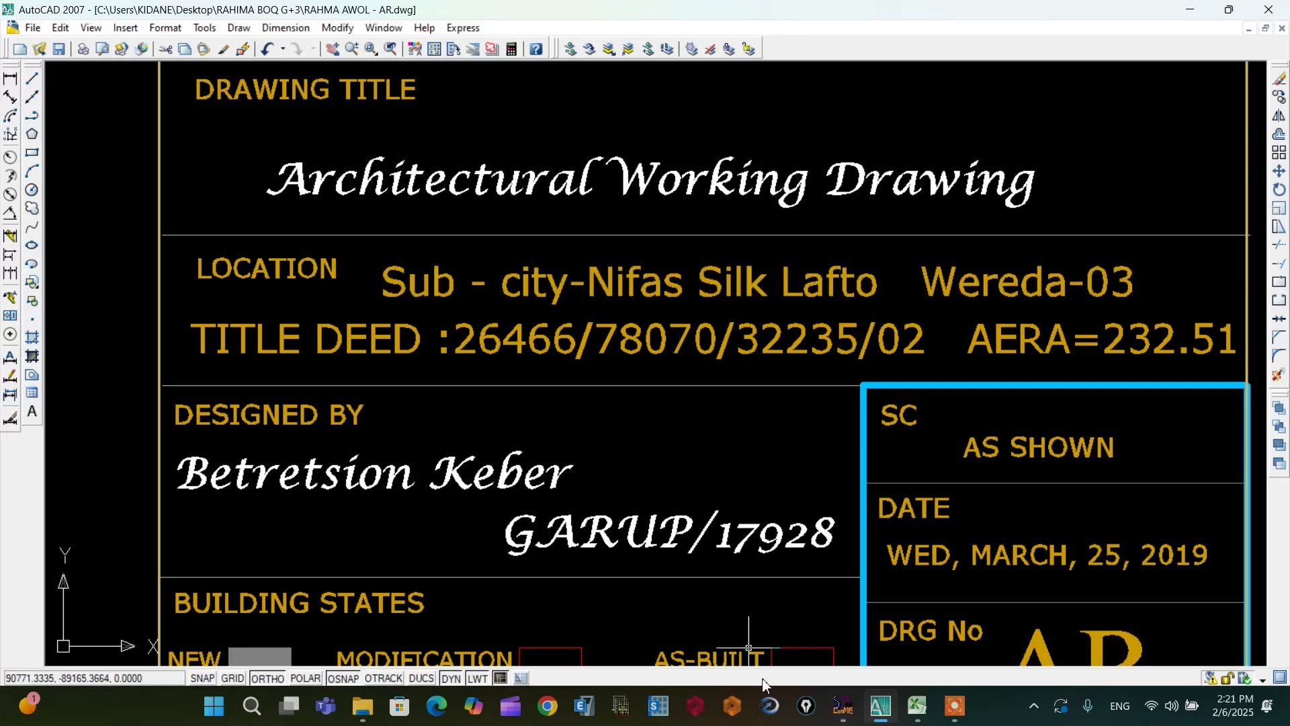
{"action": "left_click", "coordinate": [908, 711]}
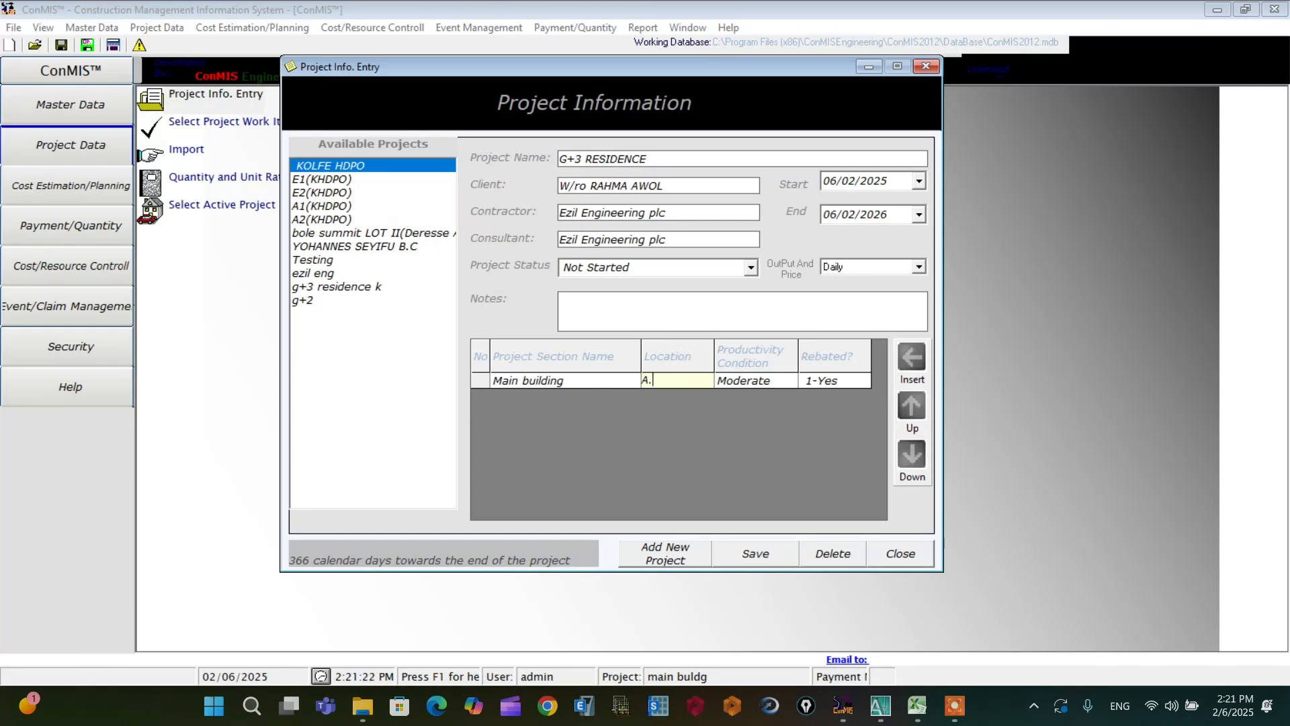
{"action": "key", "text": "BackSpace"}
Step: Choose Moderate as the productivity condition of the Main building section
{"action": "left_click", "coordinate": [791, 382]}
{"action": "left_click", "coordinate": [790, 381]}
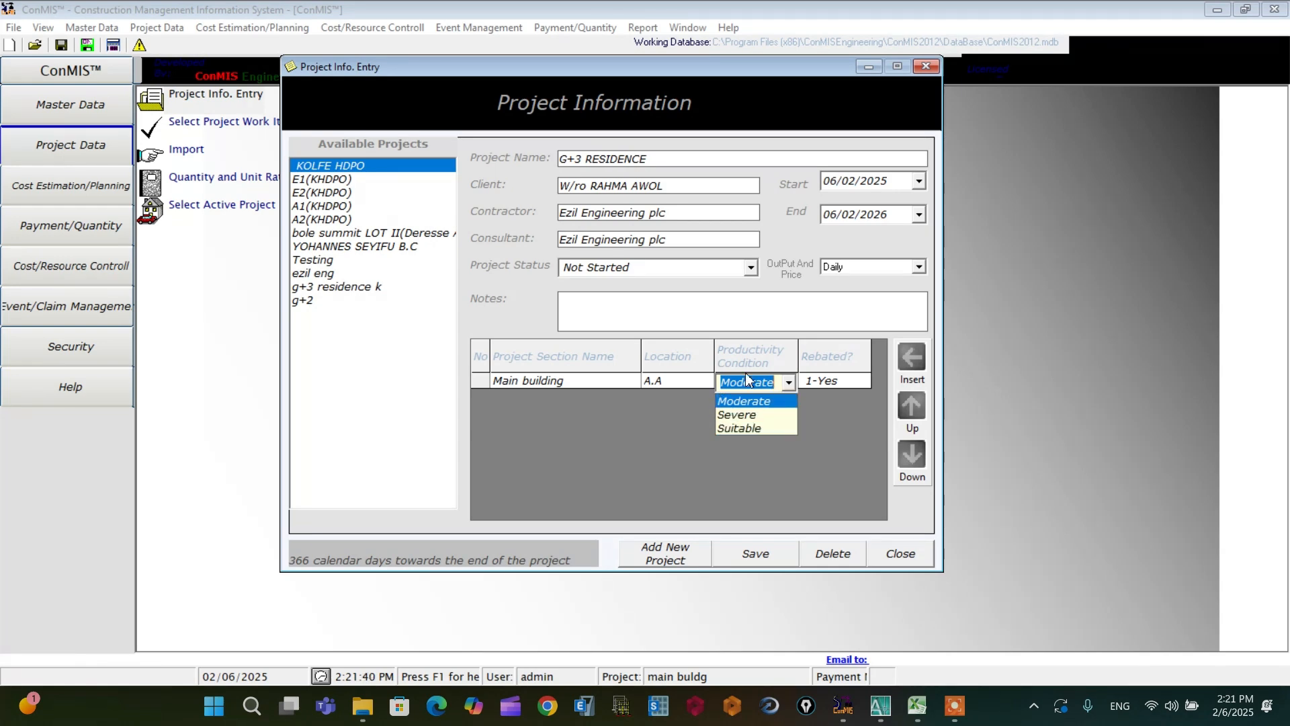
{"action": "left_click", "coordinate": [730, 402]}
{"action": "left_click", "coordinate": [752, 380]}
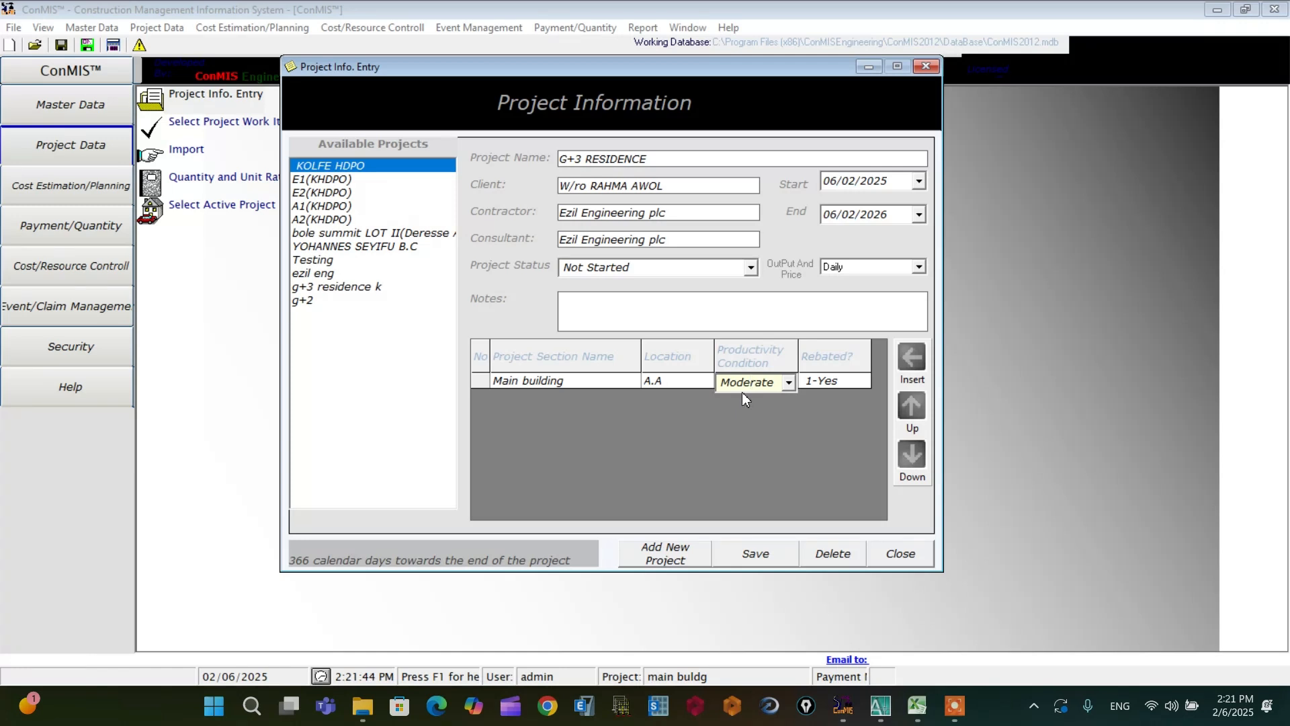
Step: Keep the Main building section's Rebated option at 1-Yes and save the new project
{"action": "left_click", "coordinate": [833, 384]}
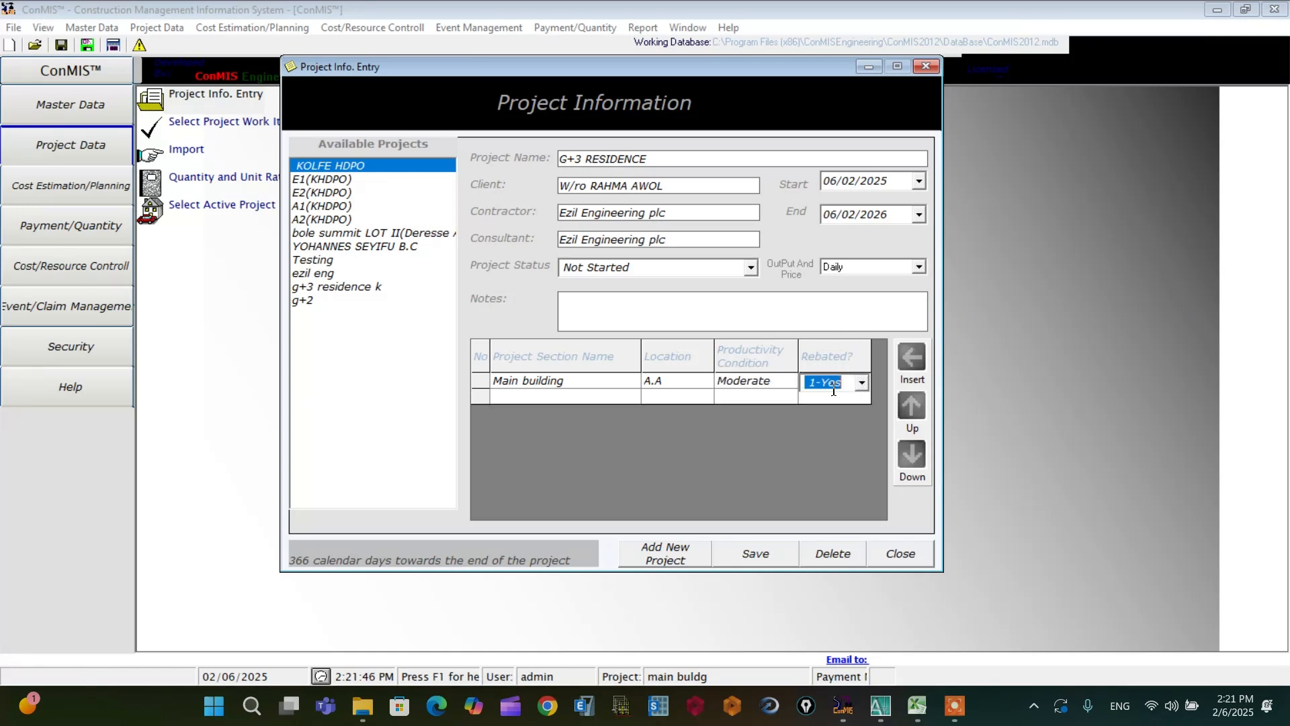
{"action": "left_click", "coordinate": [836, 397]}
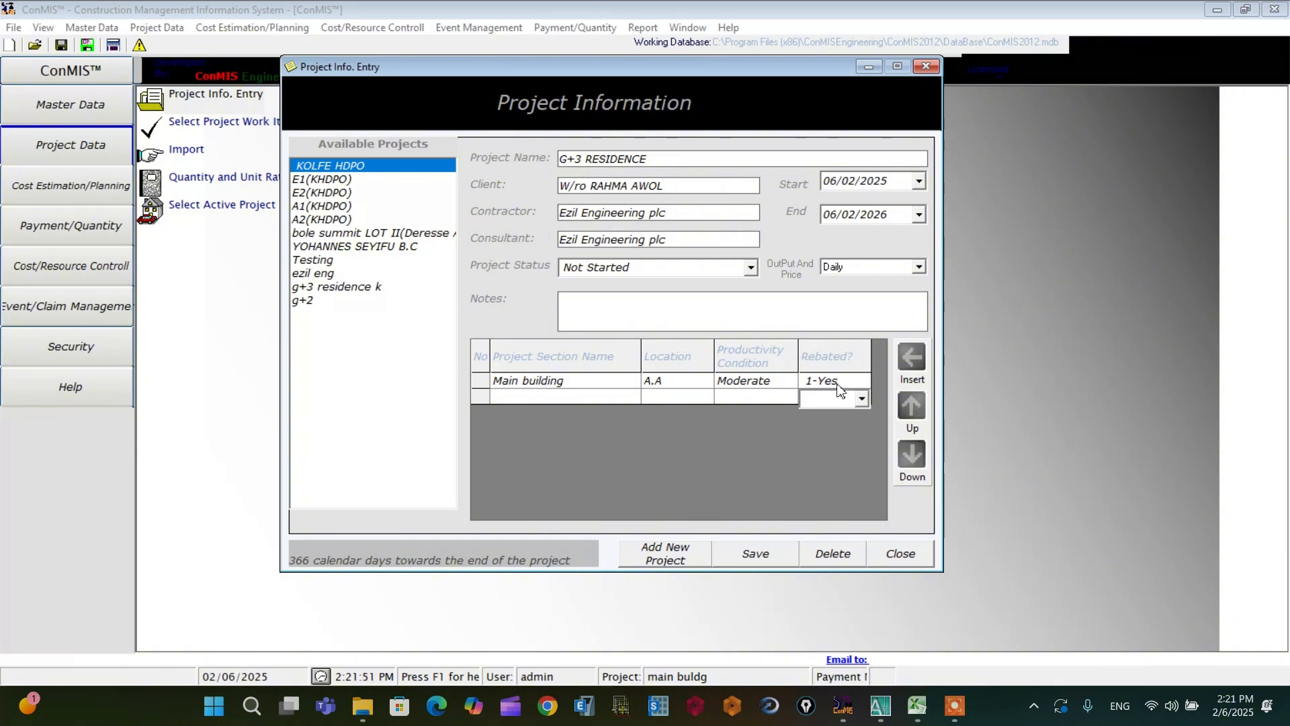
{"action": "left_click", "coordinate": [848, 380]}
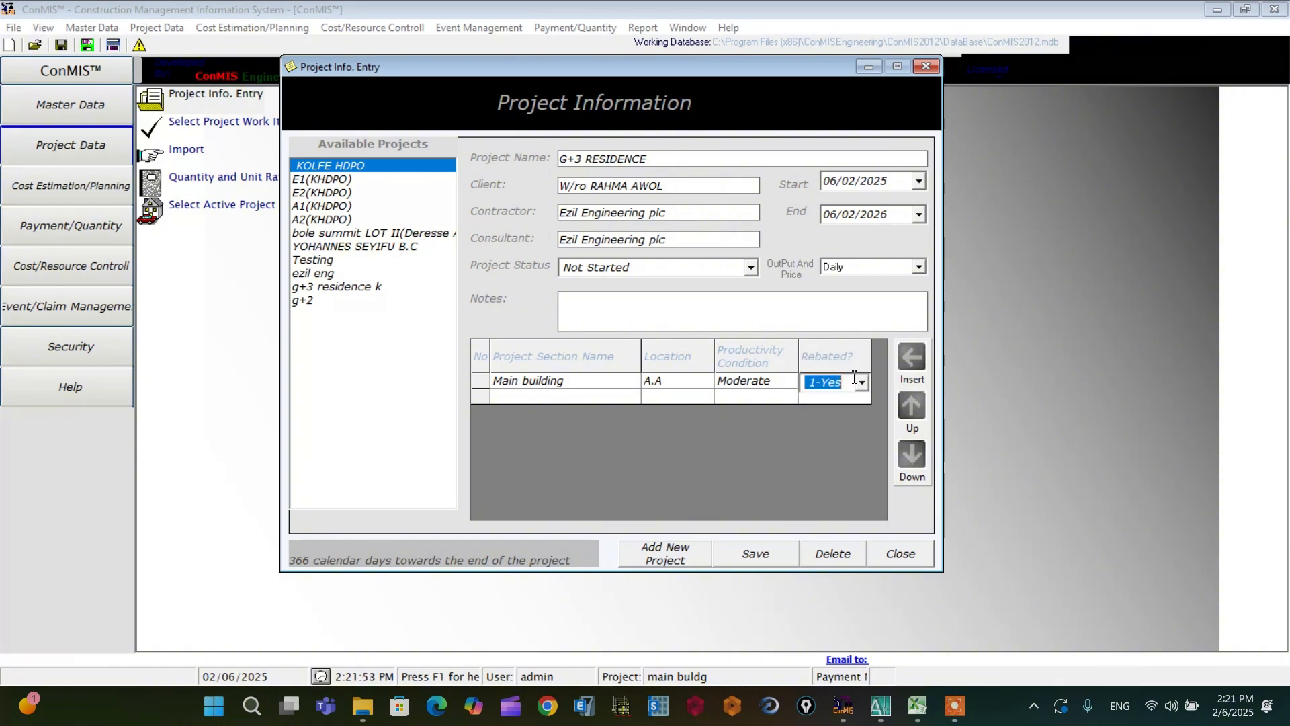
{"action": "left_click", "coordinate": [534, 397]}
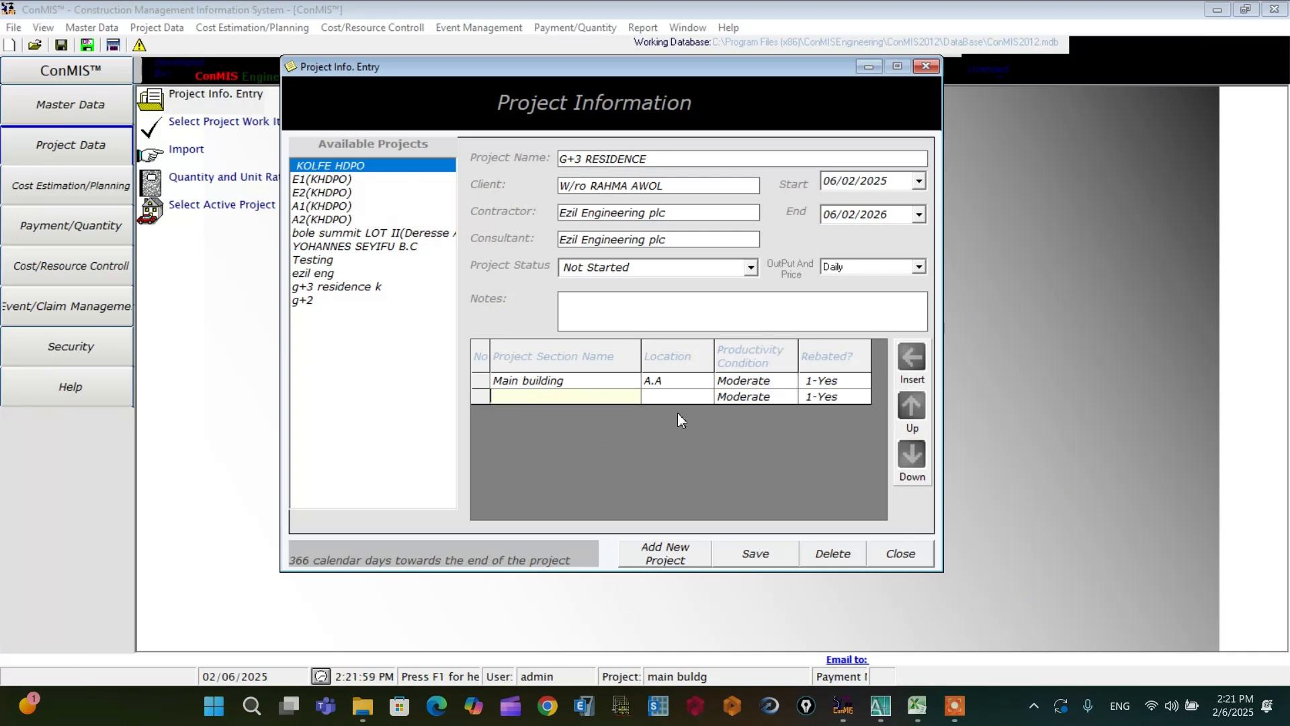
{"action": "left_click", "coordinate": [756, 554]}
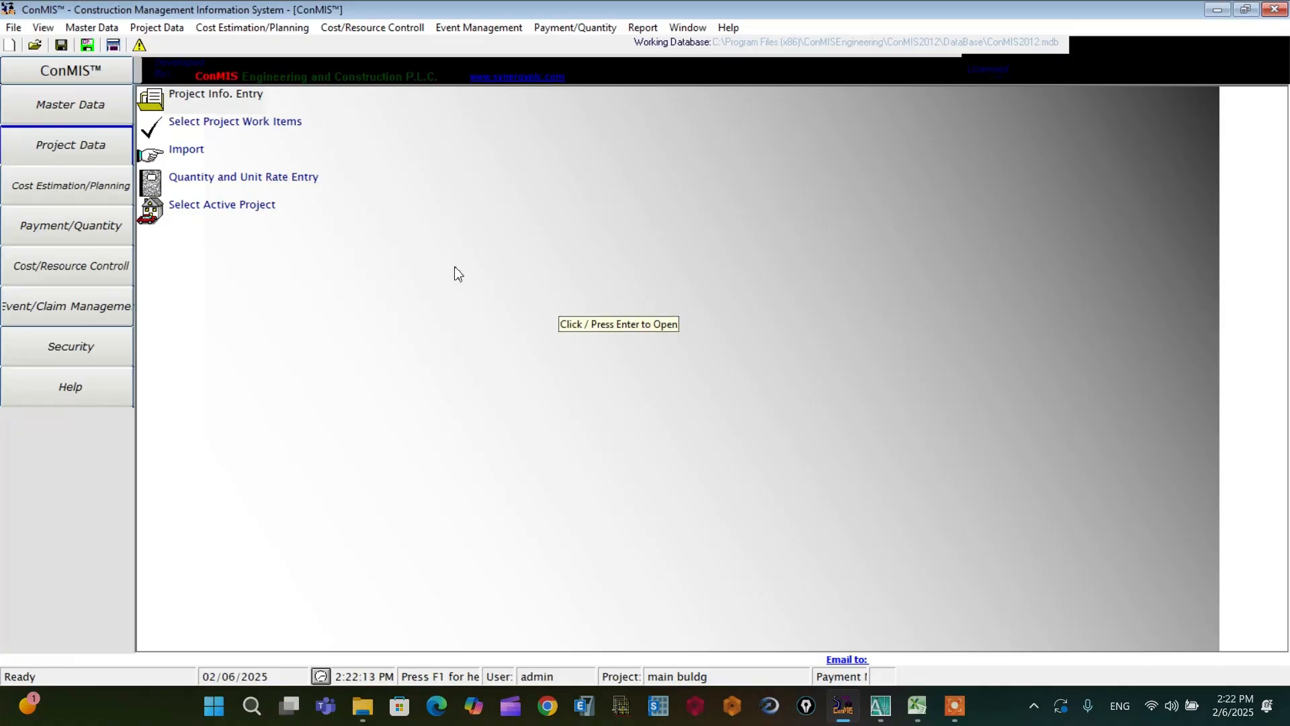
Step: Make G+3 RESIDENCE the active project with the Main building block and BATCODA as the specification standard
{"action": "left_click", "coordinate": [250, 214]}
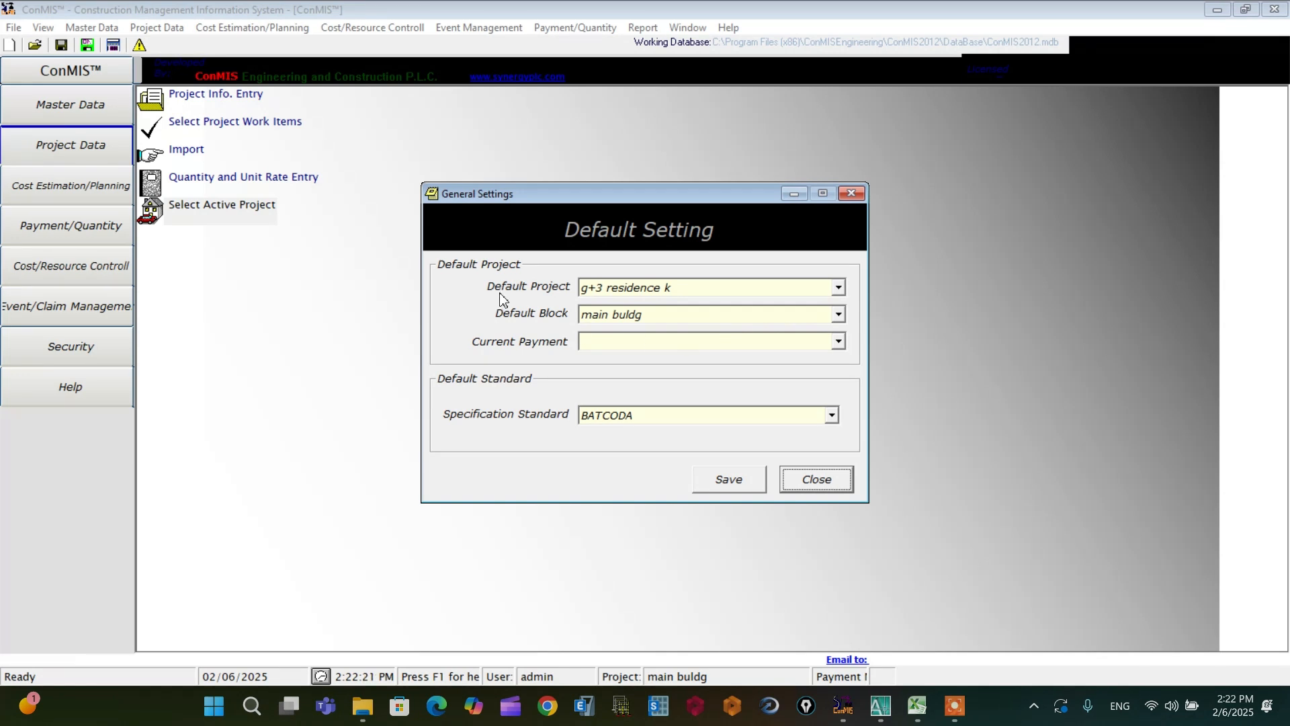
{"action": "left_click", "coordinate": [839, 288]}
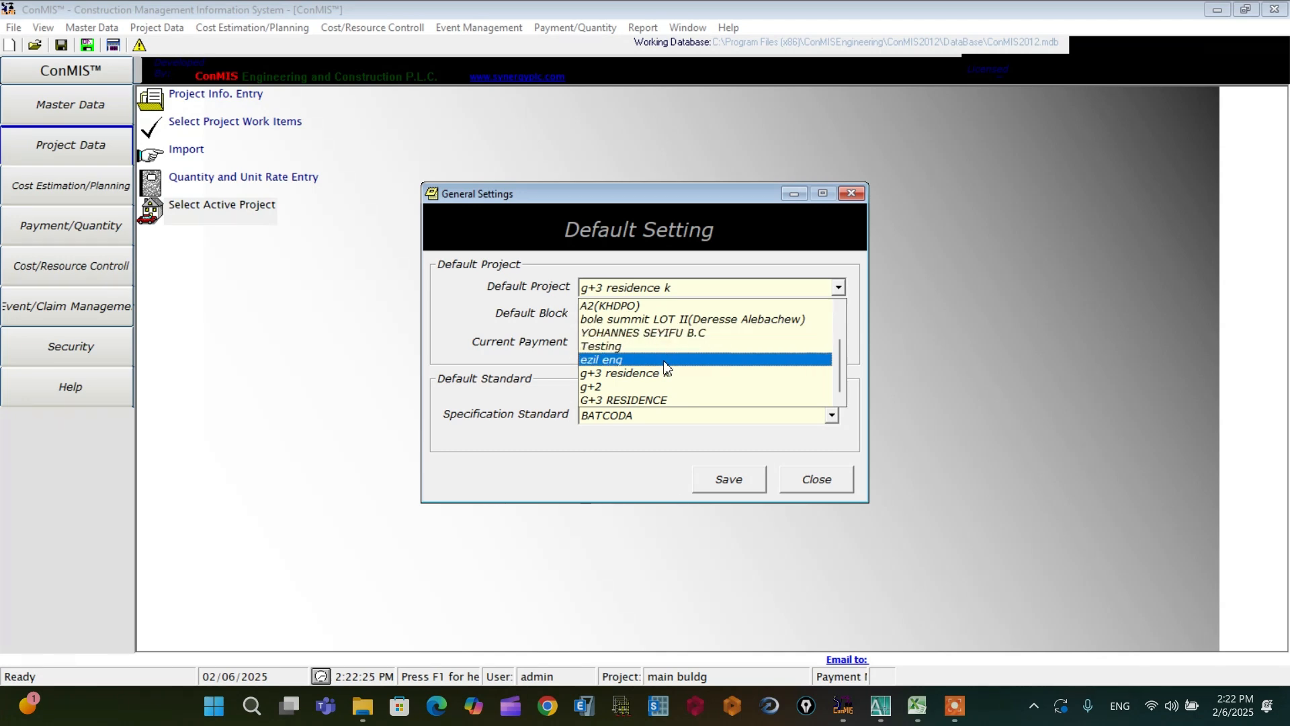
{"action": "left_click", "coordinate": [661, 401]}
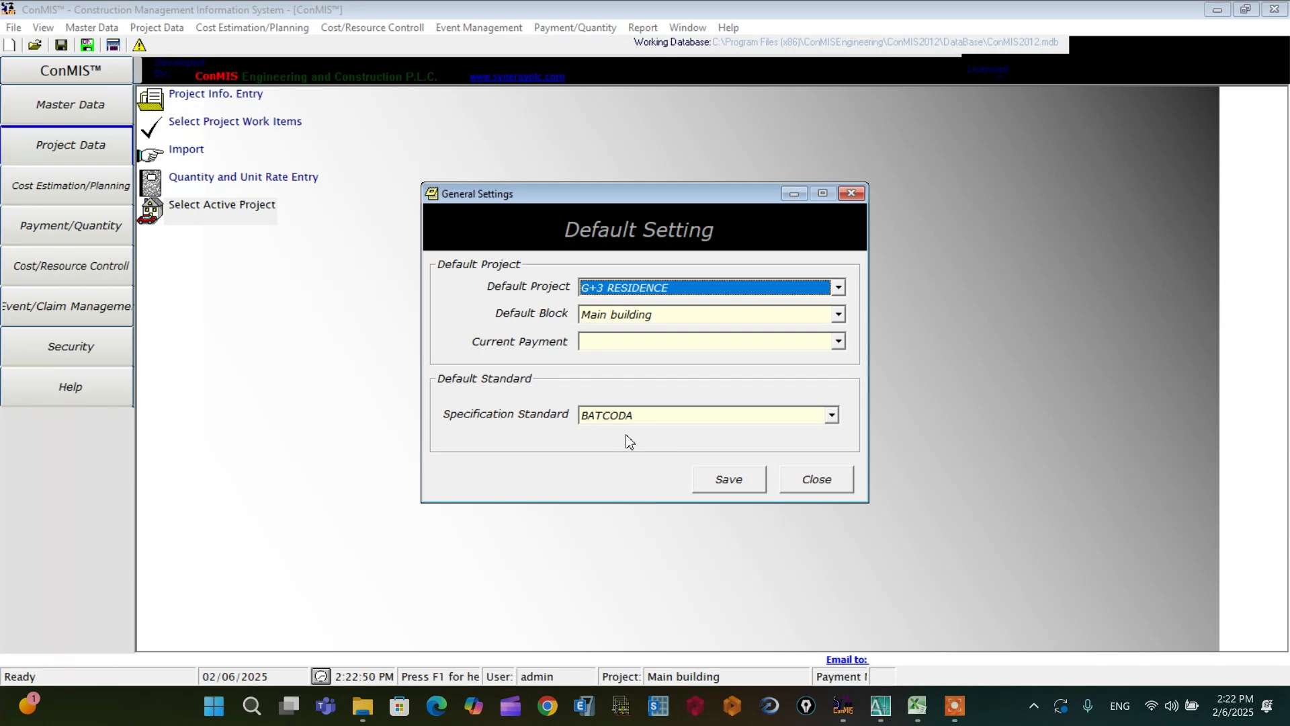
{"action": "left_click", "coordinate": [832, 416]}
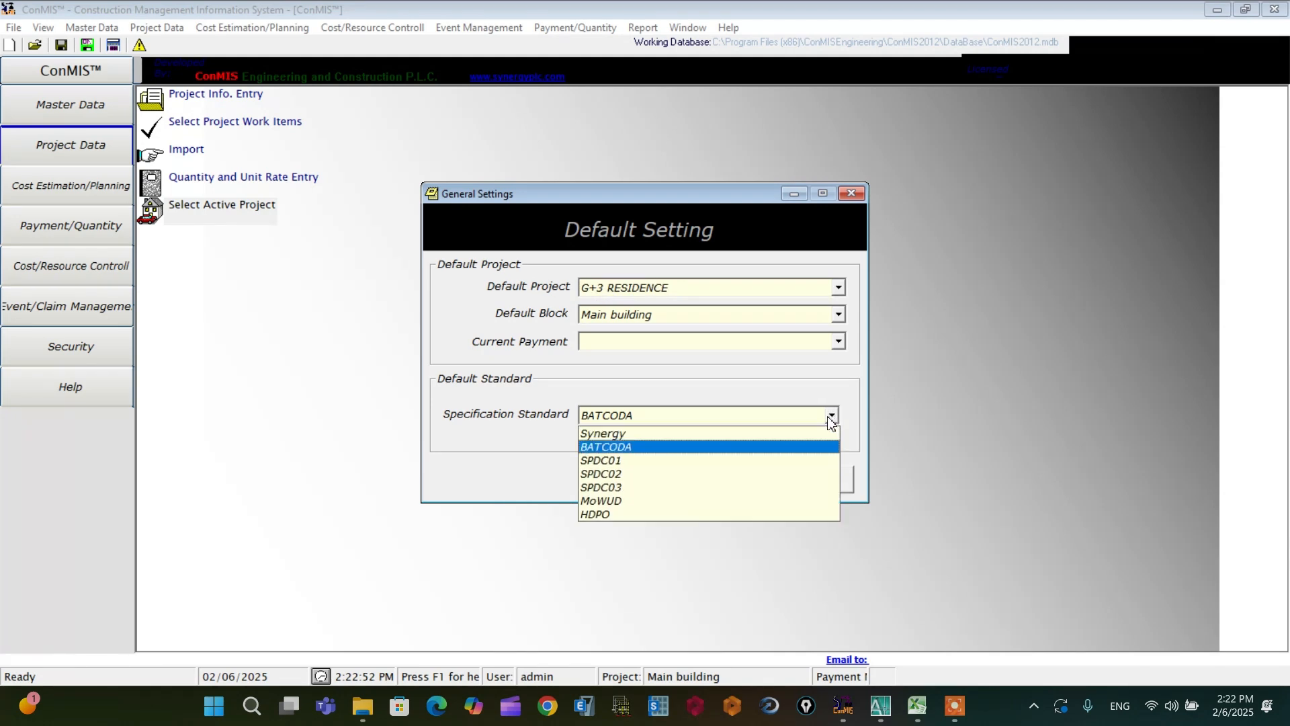
{"action": "left_click", "coordinate": [608, 447]}
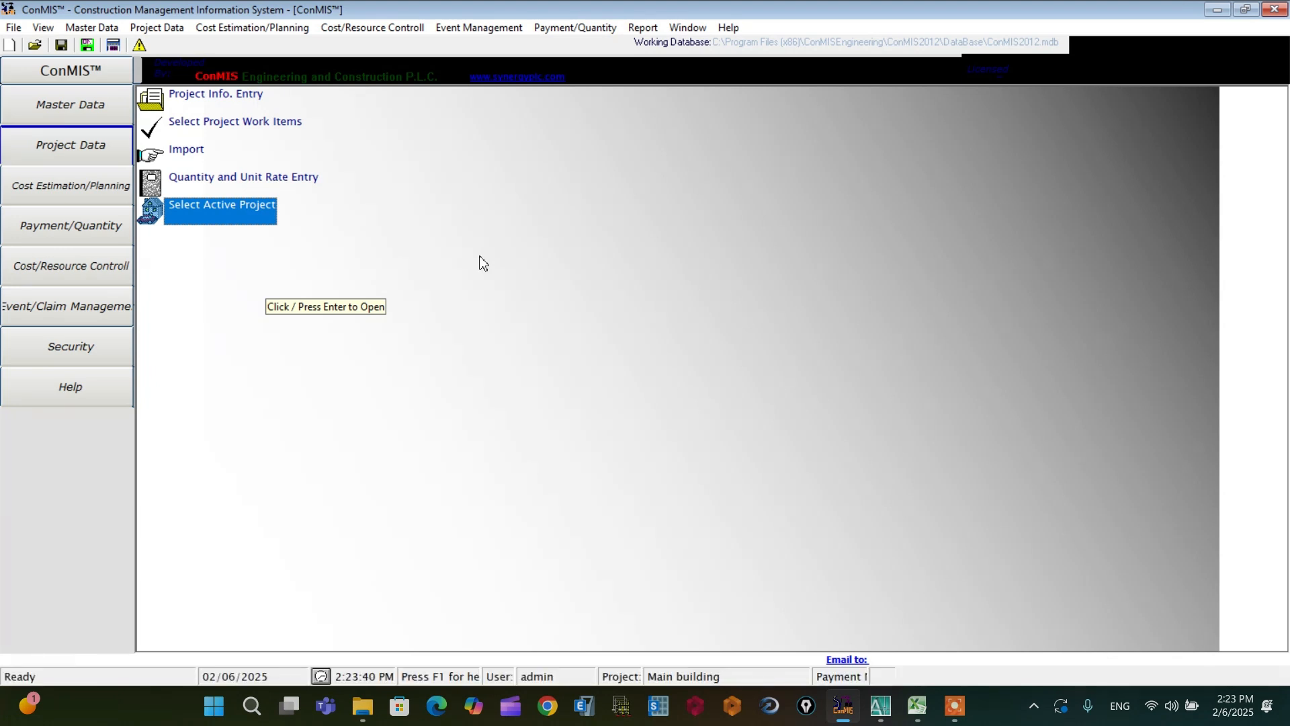
Step: Open the project work item selection and expand the Building category of the BATCODA work specification
{"action": "left_click", "coordinate": [188, 129]}
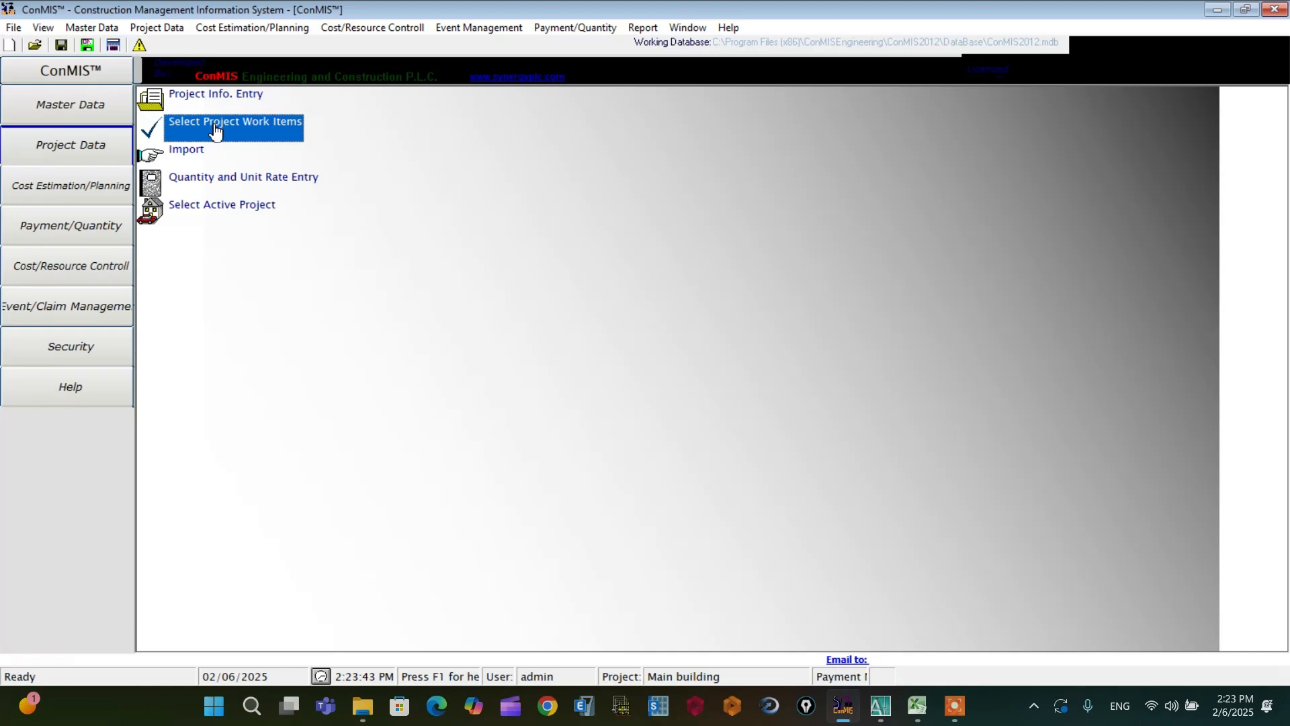
{"action": "left_click", "coordinate": [215, 131]}
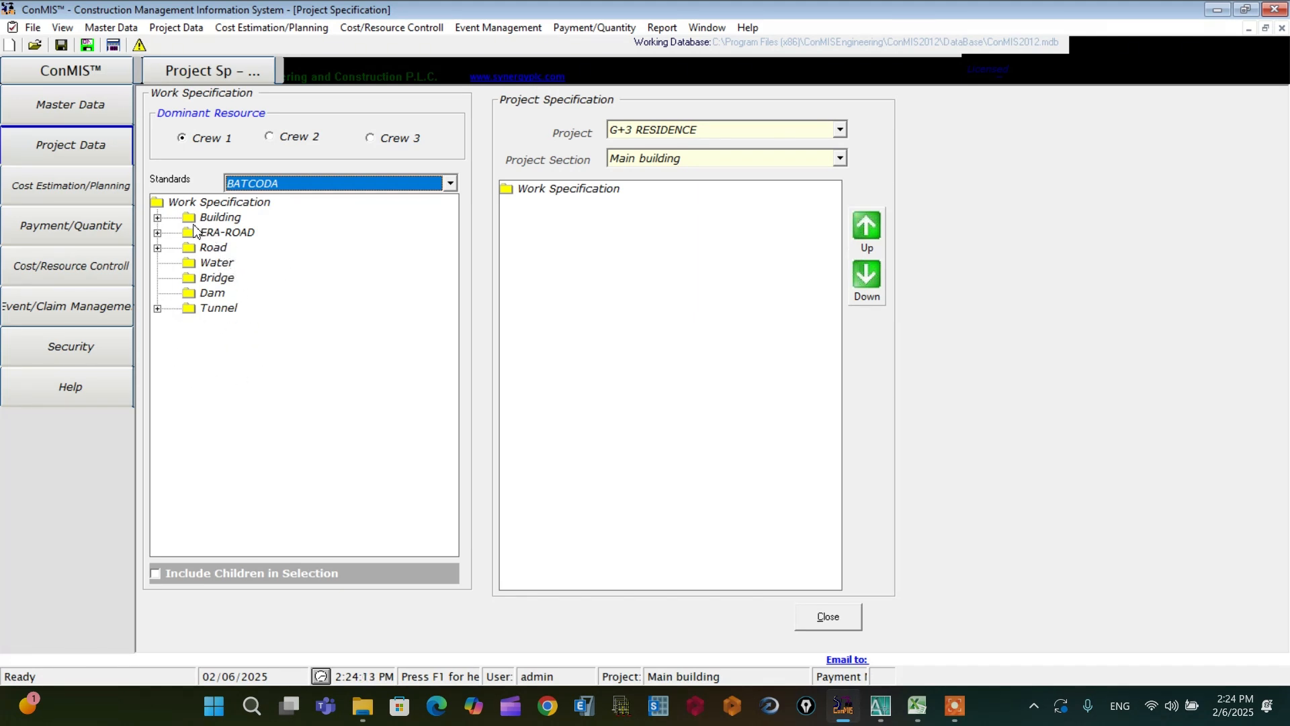
{"action": "left_click", "coordinate": [158, 219]}
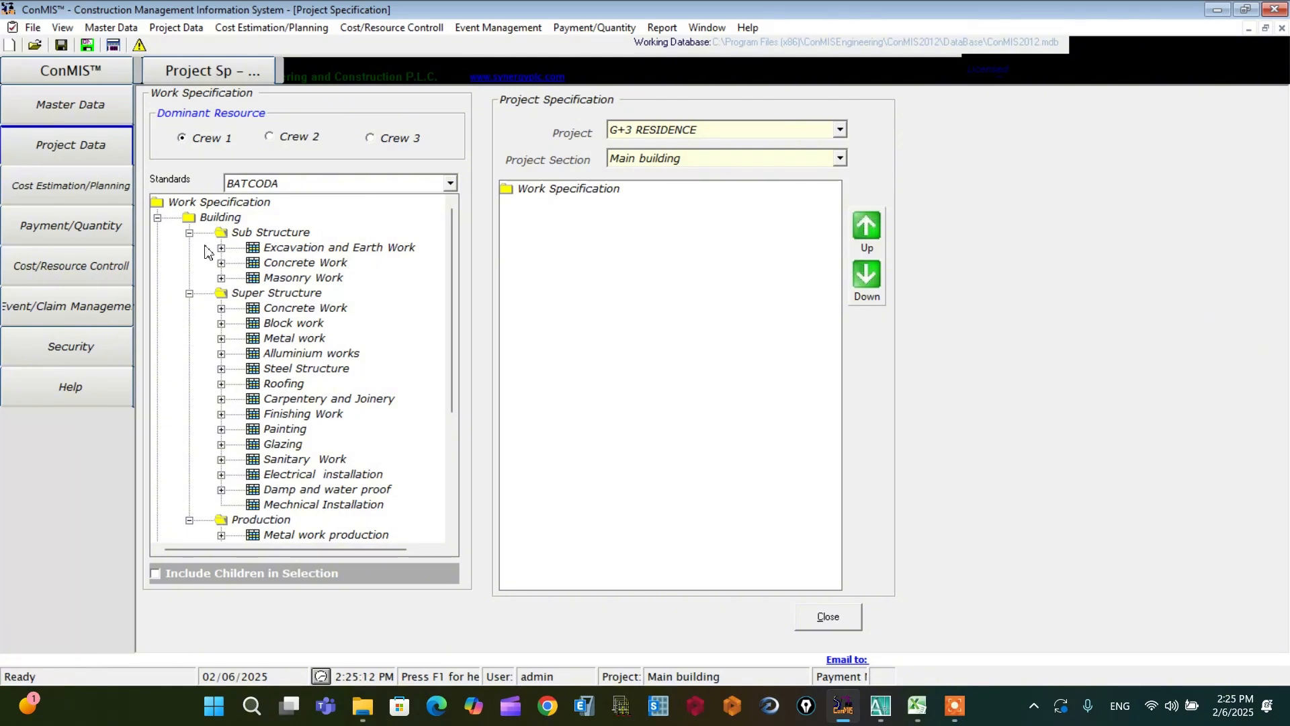
Step: Expand the Excavation and Earth Work items under Sub Structure in the work specification
{"action": "left_click", "coordinate": [189, 233]}
{"action": "left_click", "coordinate": [244, 233]}
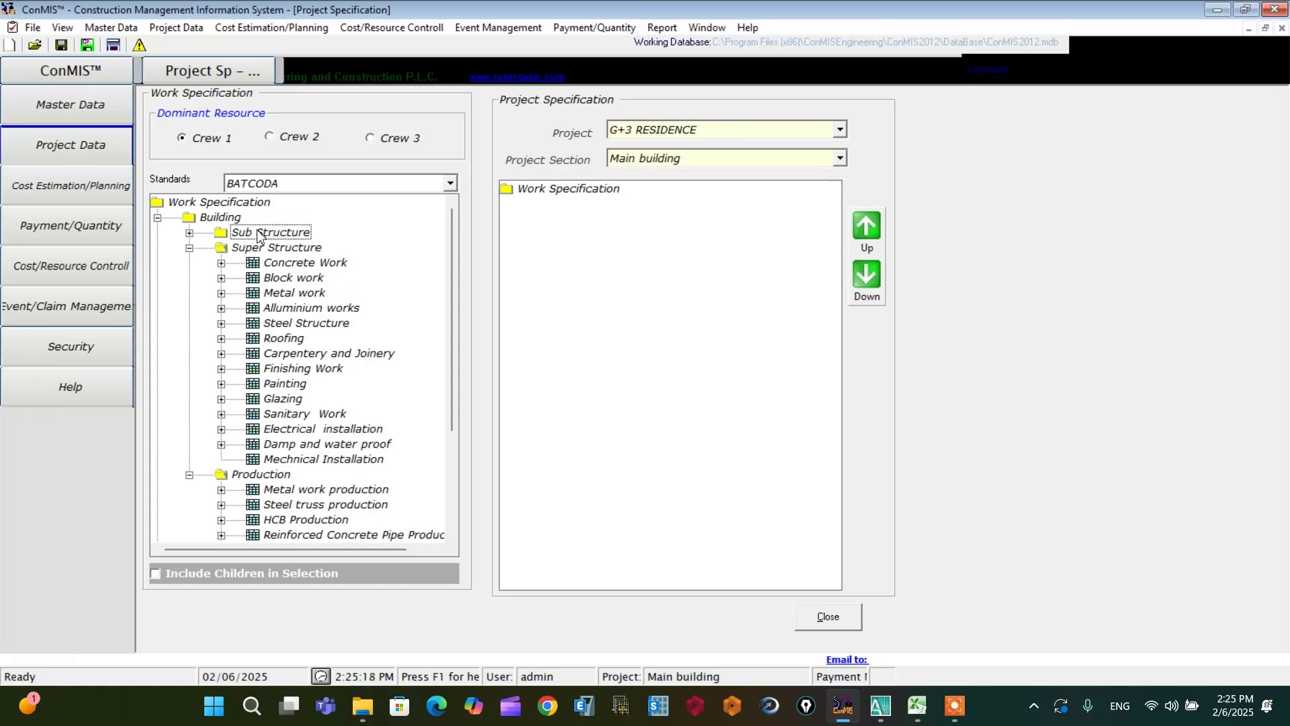
{"action": "left_click", "coordinate": [263, 235]}
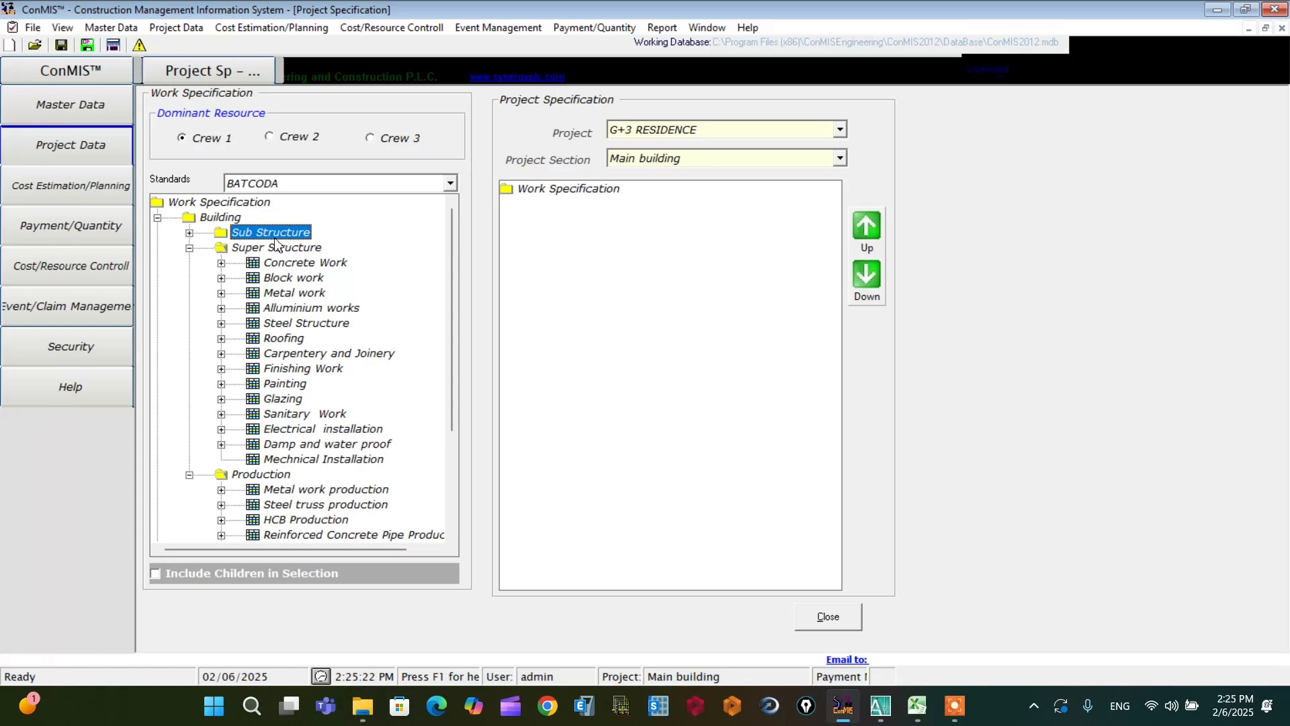
{"action": "left_click", "coordinate": [189, 234]}
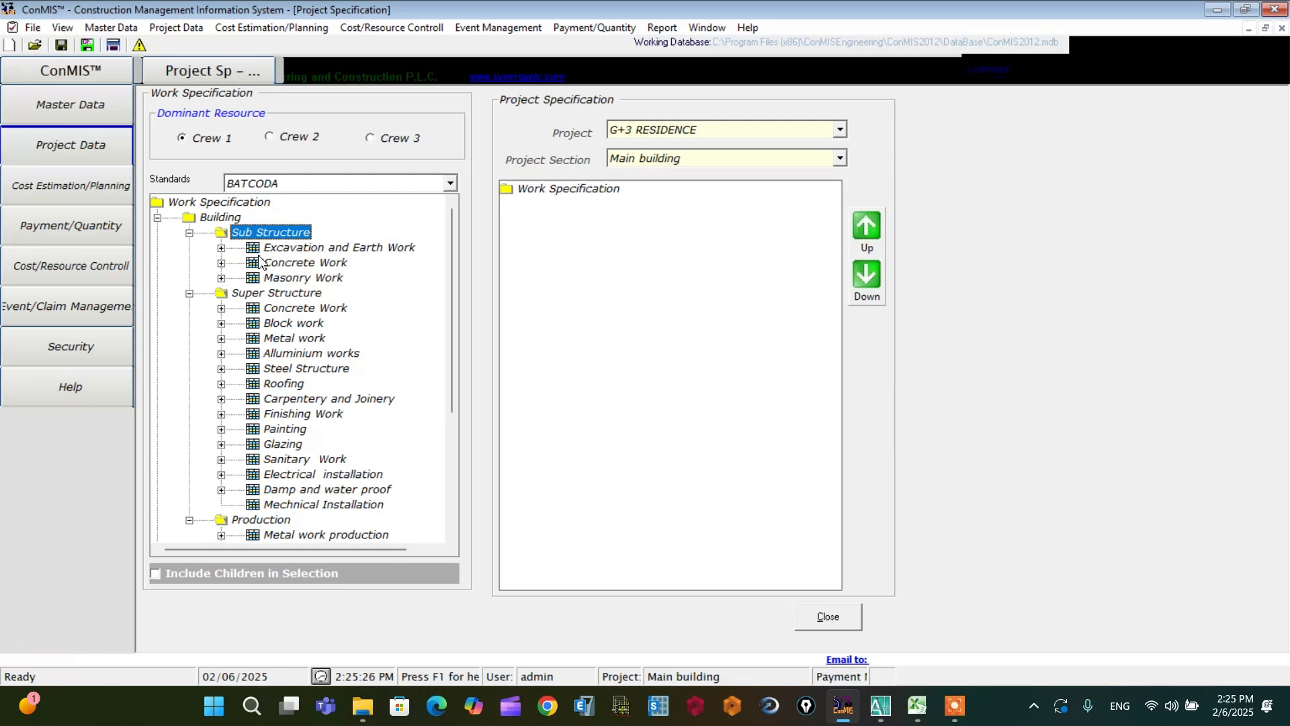
{"action": "left_click", "coordinate": [221, 247]}
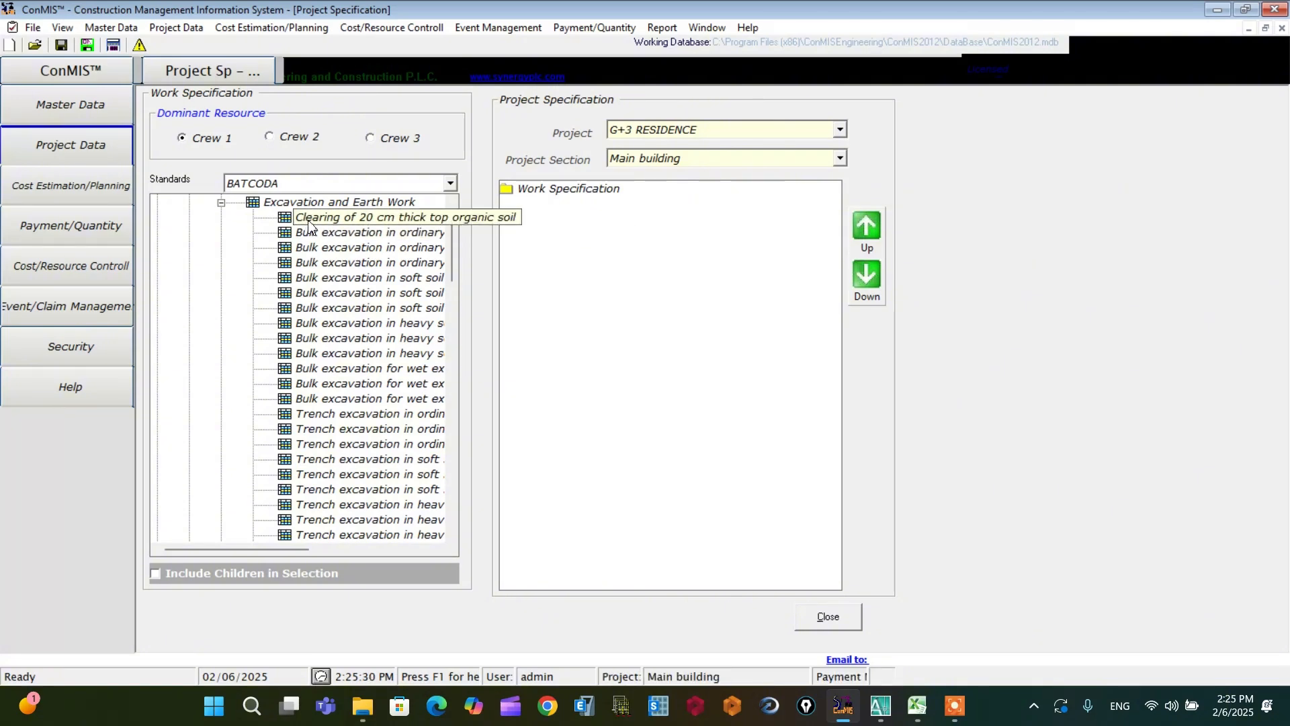
Step: Select the clearing of 20 cm thick top organic soil item and the first bulk excavation in ordinary soil item
{"action": "left_click", "coordinate": [439, 222]}
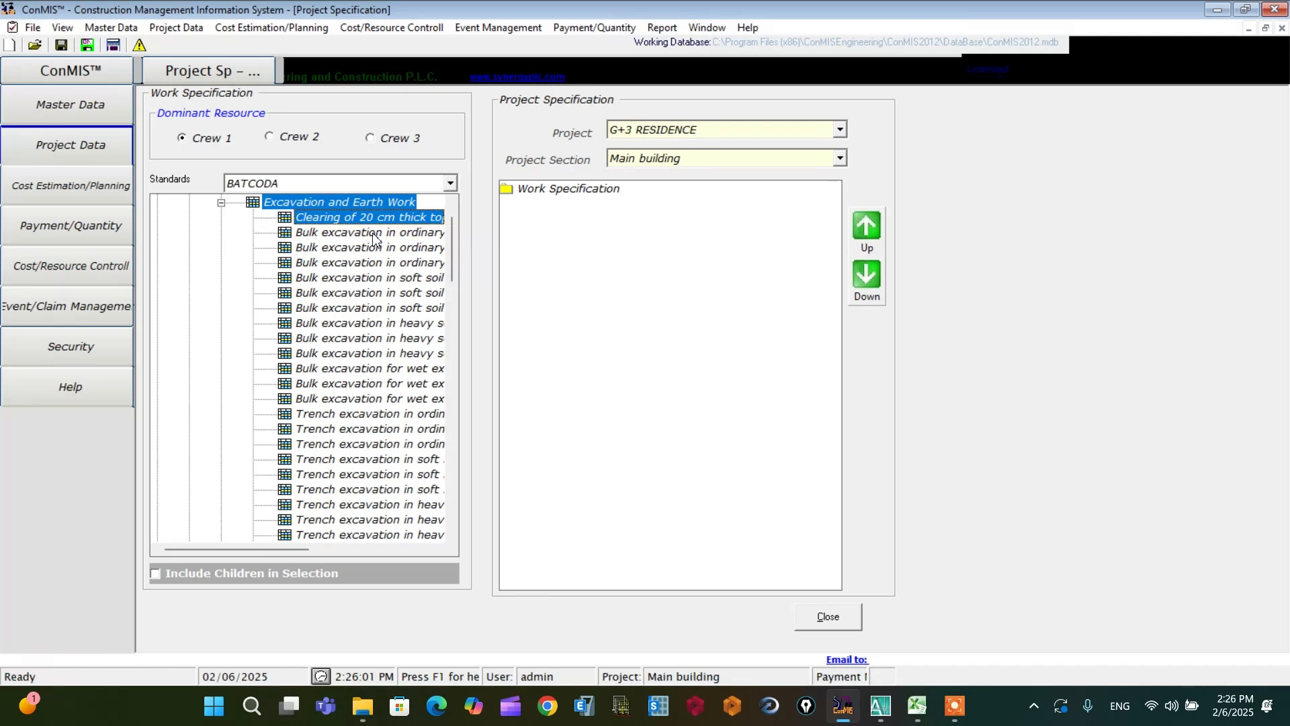
{"action": "left_click", "coordinate": [309, 237], "text": "ctrl"}
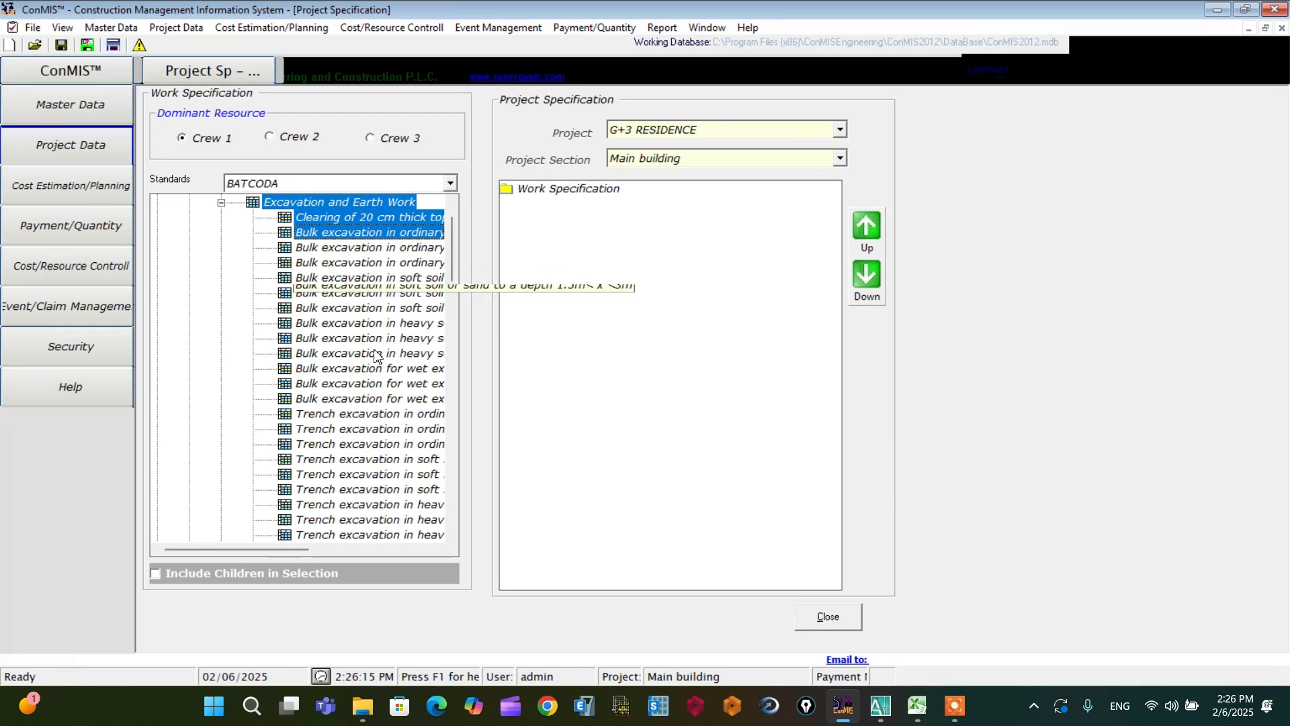
{"action": "left_click_drag", "start_coordinate": [451, 269], "coordinate": [454, 291]}
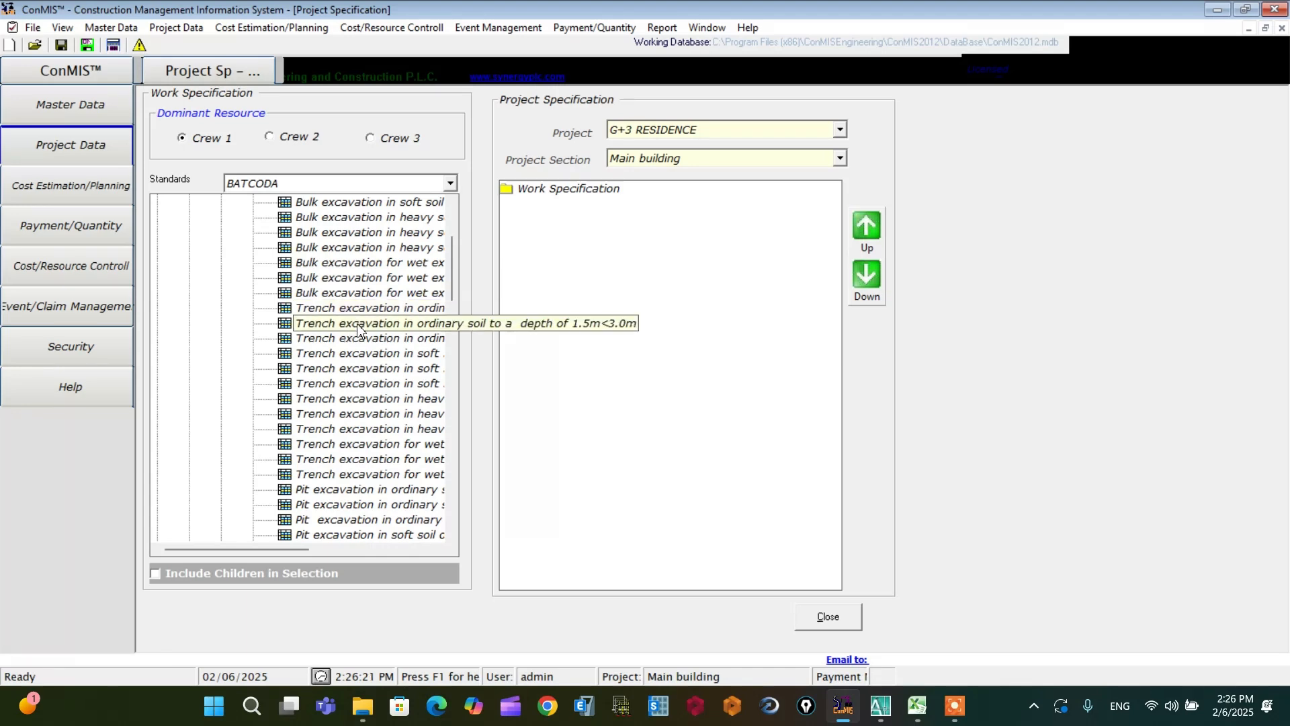
Step: Switch to the structural drawing in AutoCAD and examine the foundation depth level in the column details
{"action": "left_click", "coordinate": [880, 707]}
{"action": "left_click", "coordinate": [381, 28]}
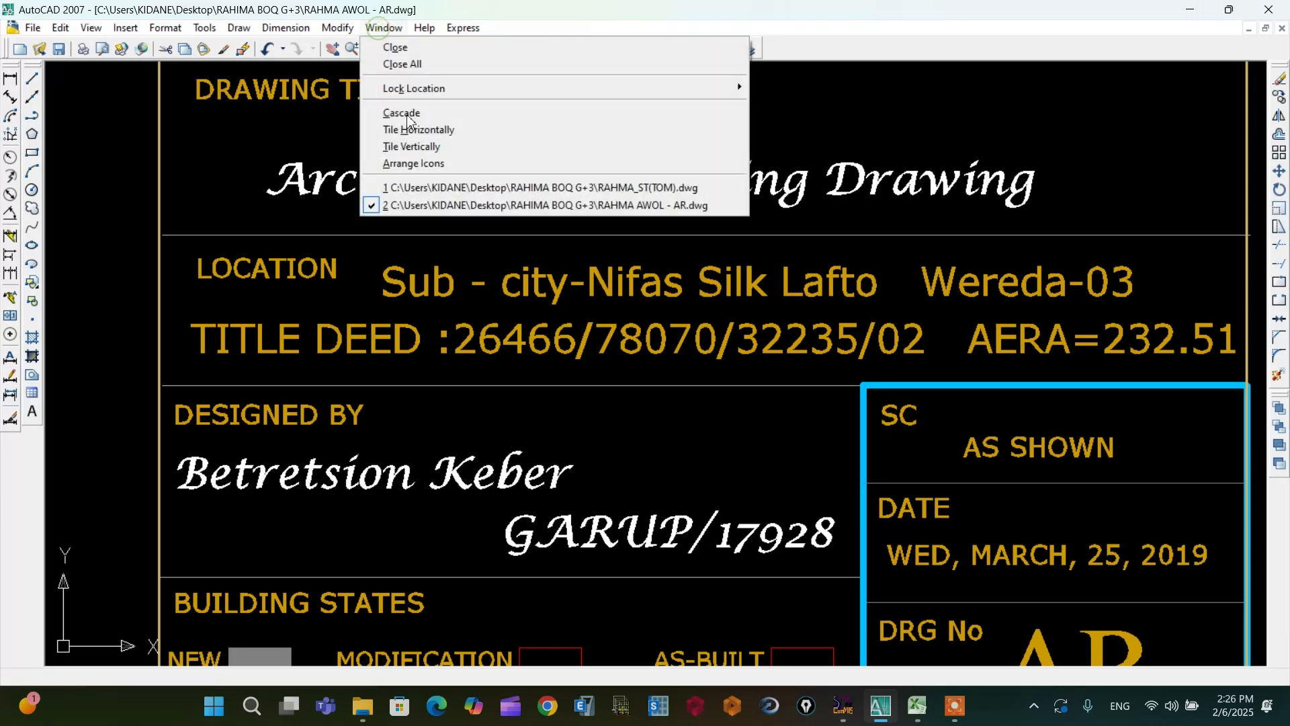
{"action": "left_click", "coordinate": [420, 183]}
{"action": "scroll", "coordinate": [509, 237], "scroll_direction": "down", "scroll_amount": 4}
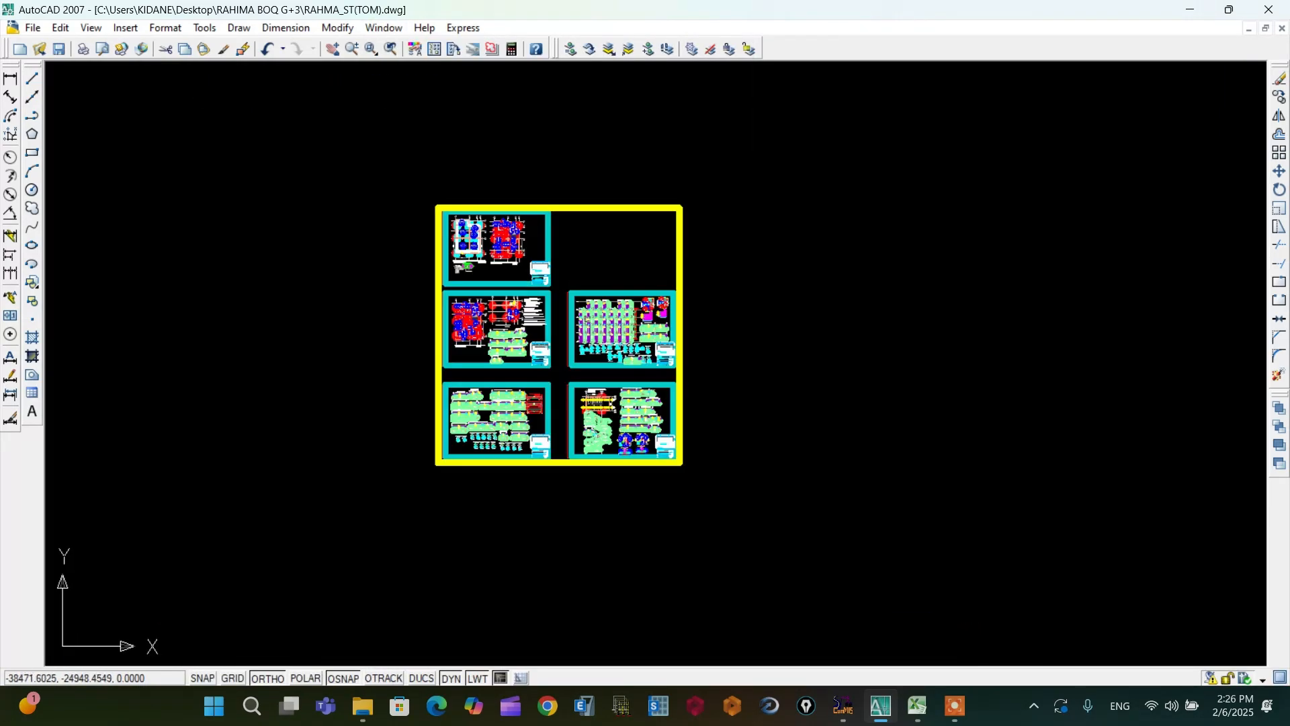
{"action": "scroll", "coordinate": [698, 518], "scroll_direction": "up", "scroll_amount": 15}
{"action": "scroll", "coordinate": [510, 399], "scroll_direction": "up", "scroll_amount": 3}
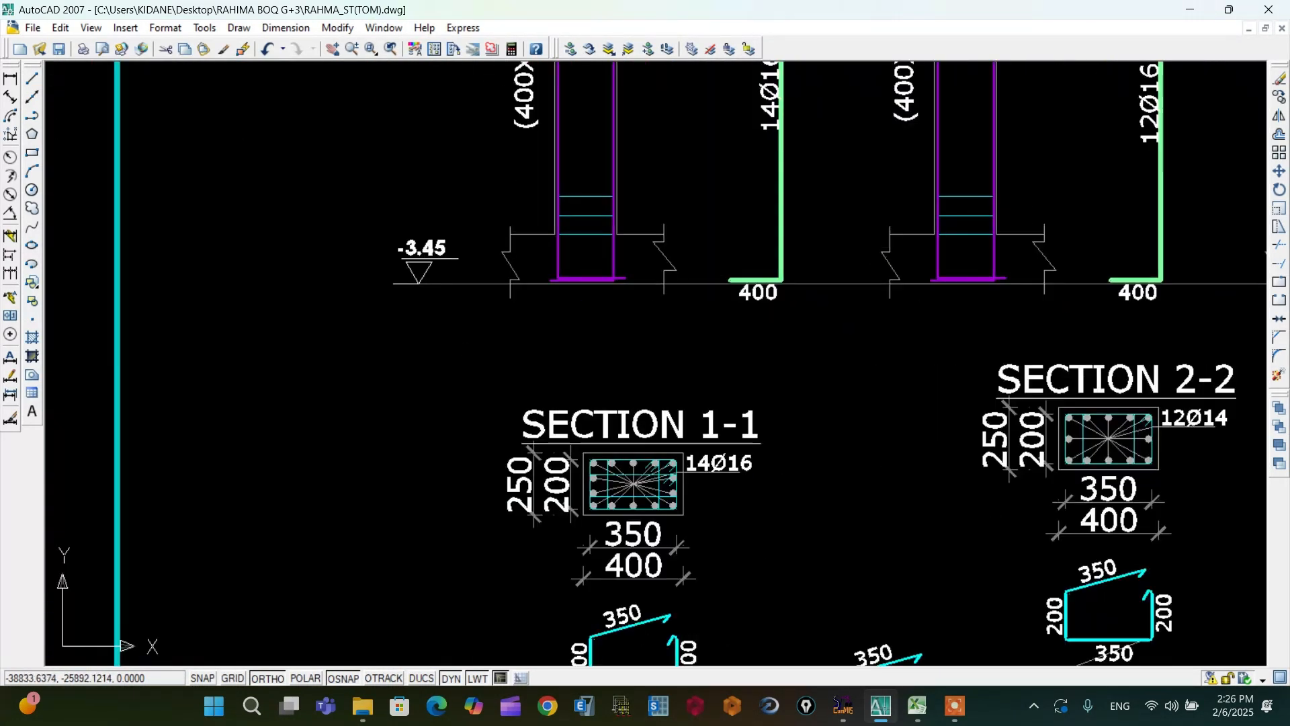
{"action": "scroll", "coordinate": [467, 369], "scroll_direction": "down", "scroll_amount": 4}
{"action": "scroll", "coordinate": [449, 180], "scroll_direction": "up", "scroll_amount": 2}
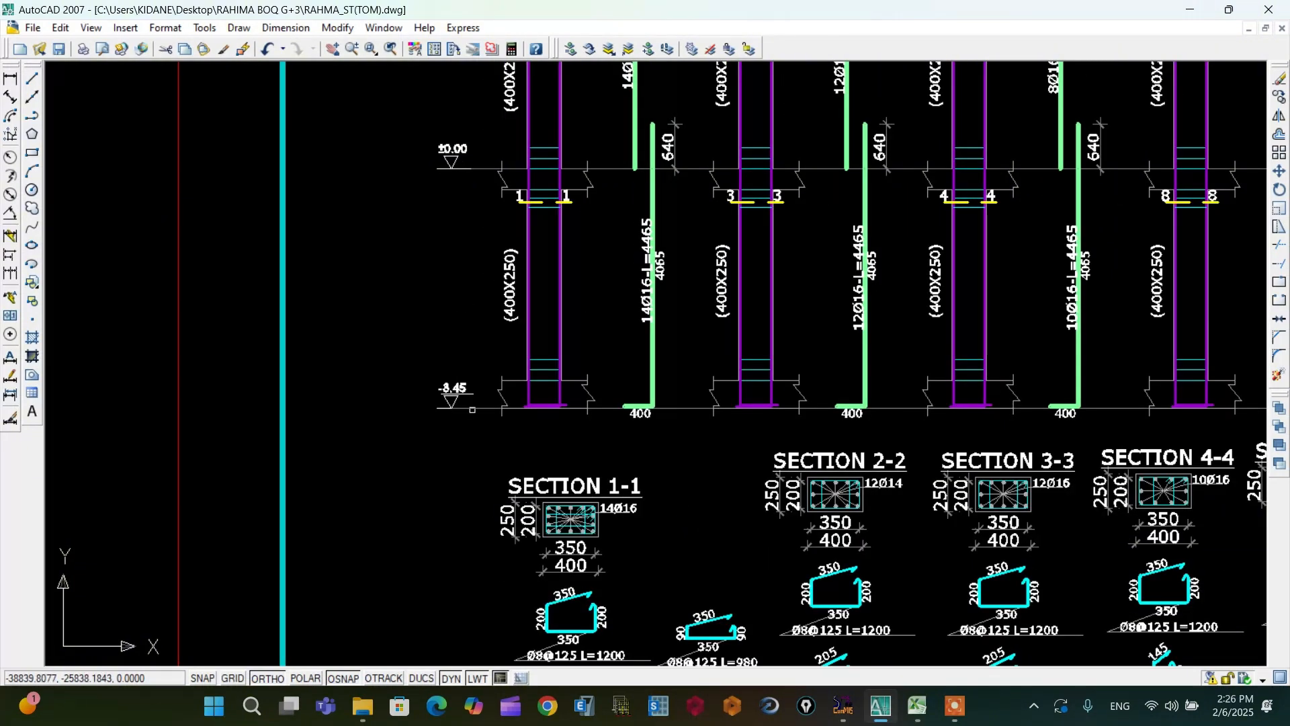
Step: Recheck the column base level, return to ConMIS, and select the 3m < x < 4.5m ordinary-soil trench excavation and third soft-soil pit excavation items
{"action": "scroll", "coordinate": [457, 391], "scroll_direction": "up", "scroll_amount": 5}
{"action": "scroll", "coordinate": [470, 386], "scroll_direction": "down", "scroll_amount": 6}
{"action": "scroll", "coordinate": [480, 271], "scroll_direction": "down", "scroll_amount": 3}
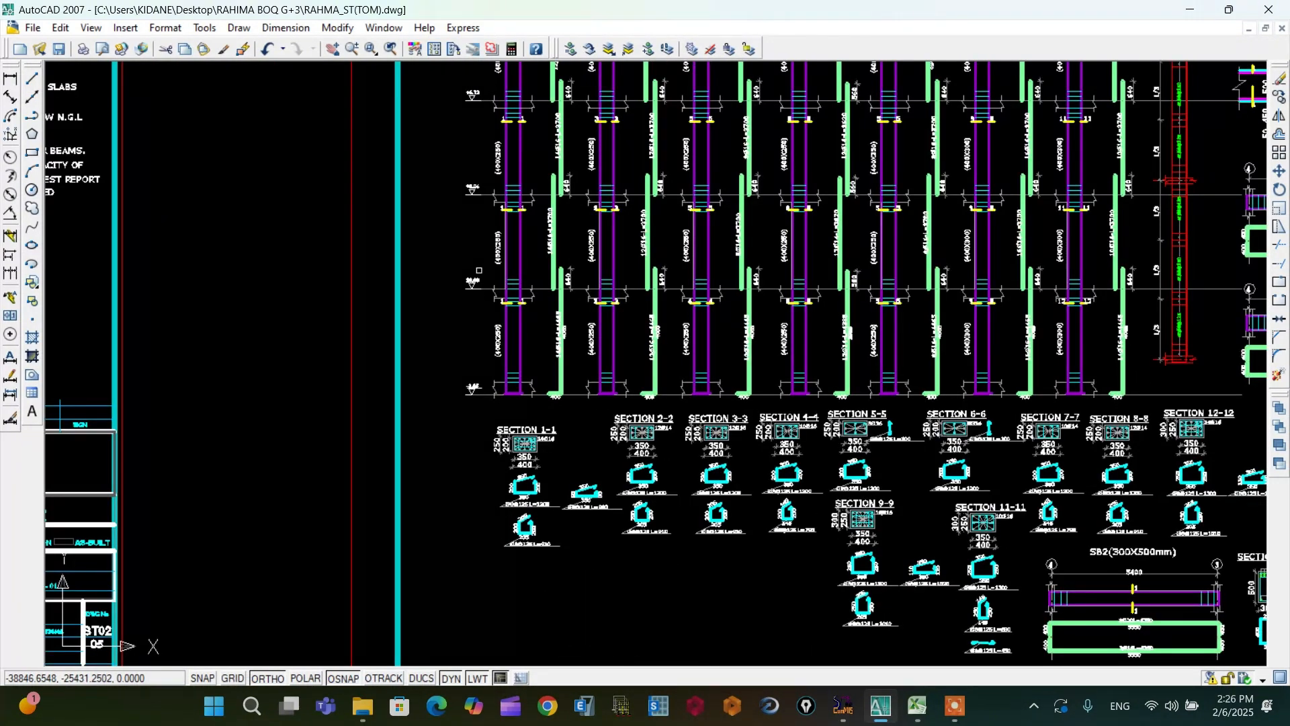
{"action": "scroll", "coordinate": [479, 270], "scroll_direction": "up", "scroll_amount": 4}
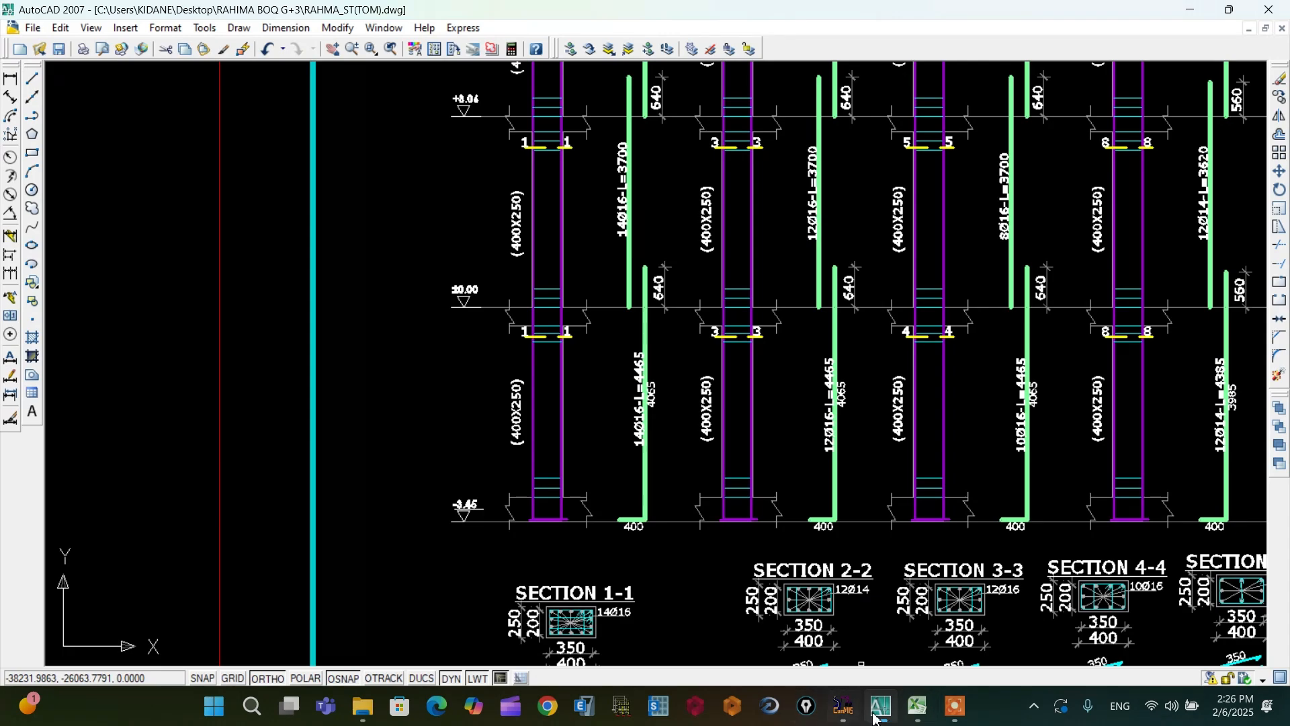
{"action": "left_click", "coordinate": [843, 706]}
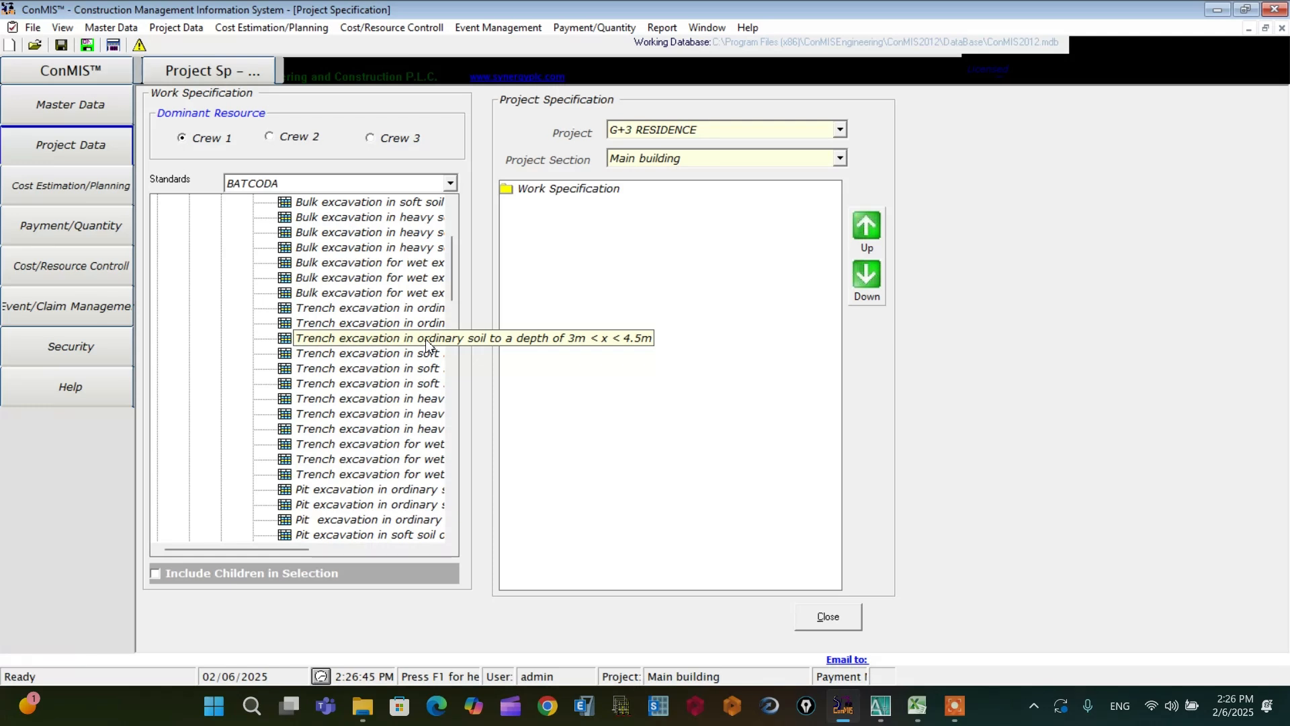
{"action": "left_click", "coordinate": [377, 341]}
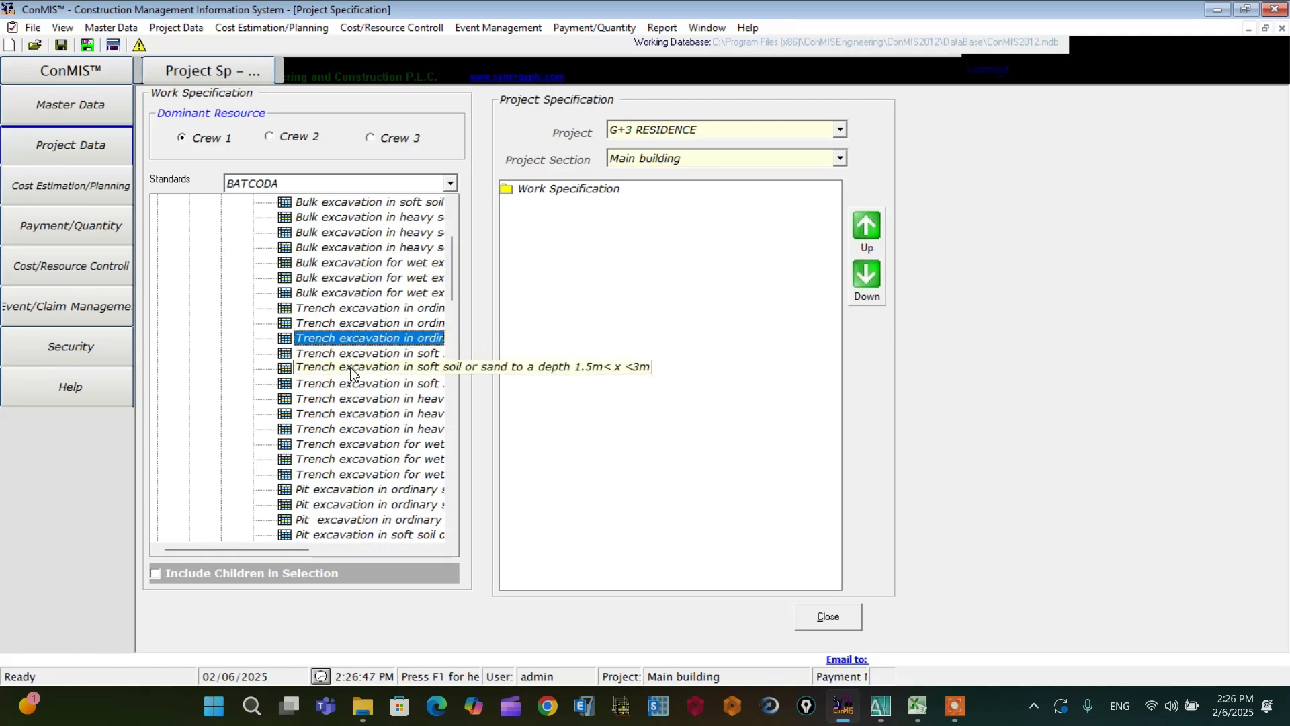
{"action": "left_click_drag", "start_coordinate": [454, 289], "coordinate": [454, 315]}
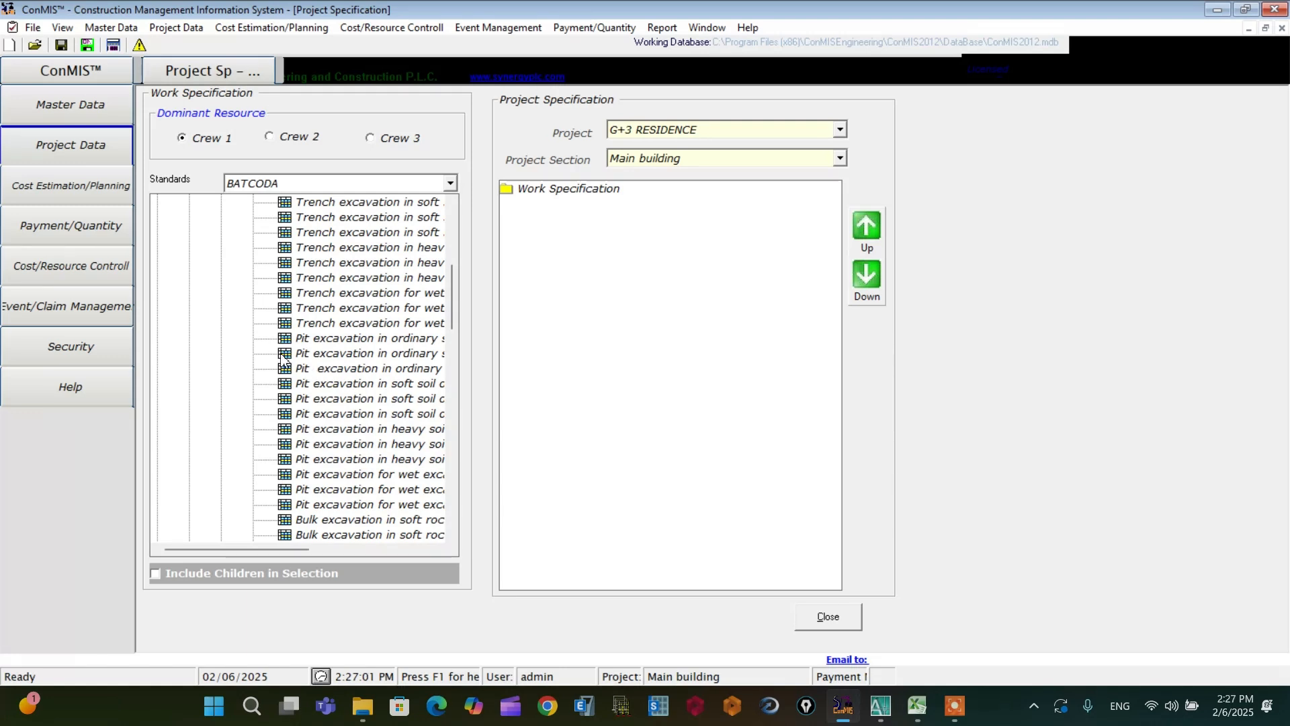
{"action": "left_click", "coordinate": [380, 420]}
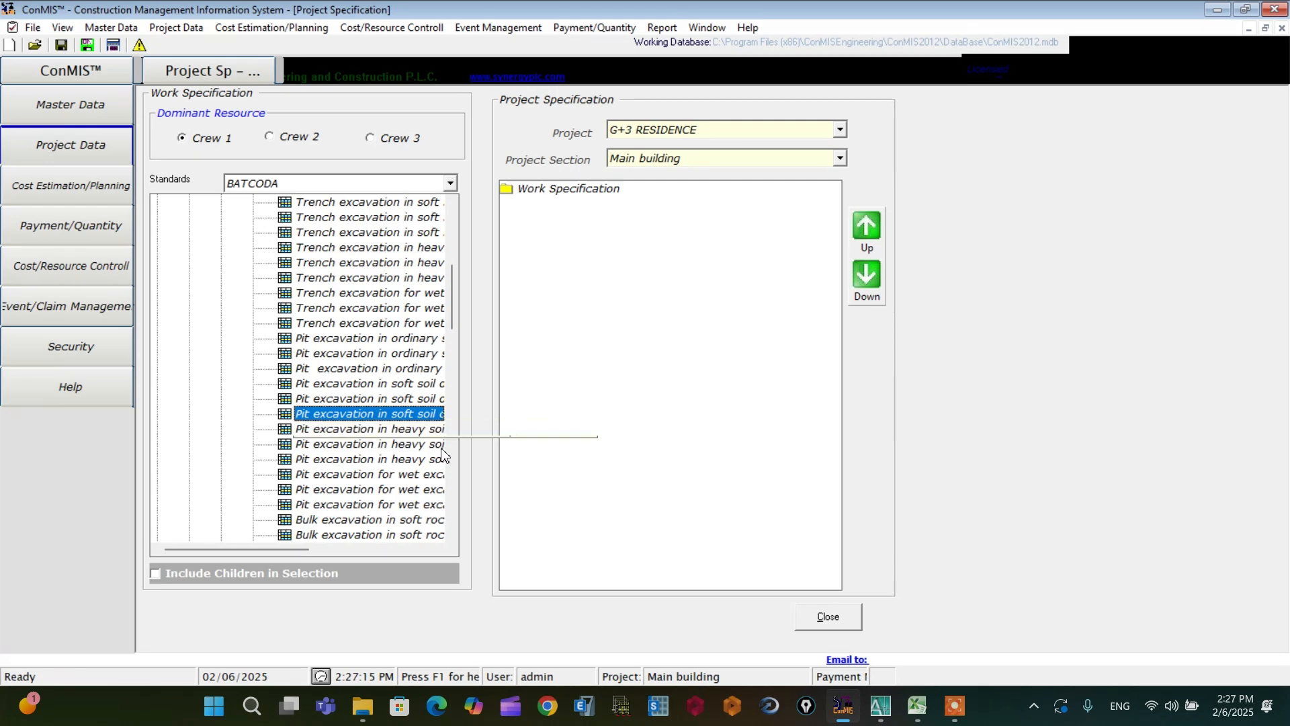
Step: Add the fill around footing and masonry foundation from borrow item and the 25cm thick hard core item to the selection
{"action": "scroll", "coordinate": [452, 316], "scroll_direction": "down", "scroll_amount": 14}
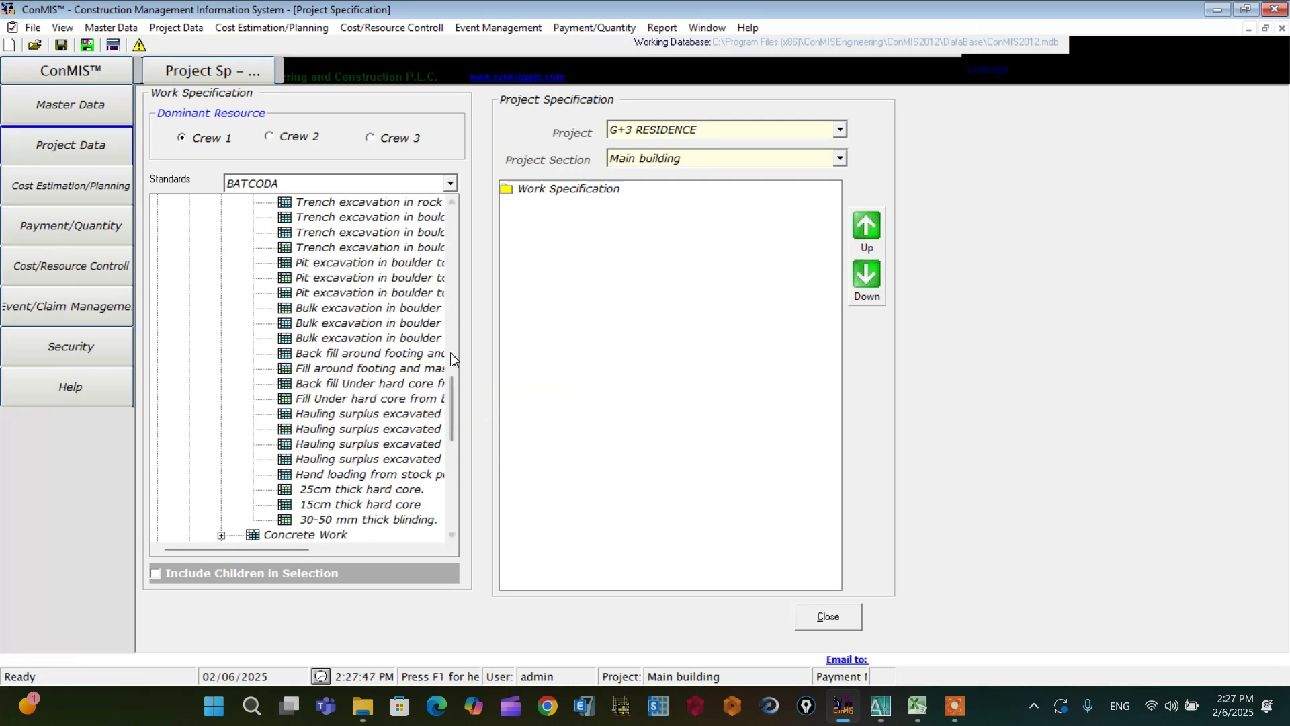
{"action": "scroll", "coordinate": [463, 306], "scroll_direction": "up", "scroll_amount": 11}
{"action": "left_click_drag", "start_coordinate": [460, 300], "coordinate": [468, 398]}
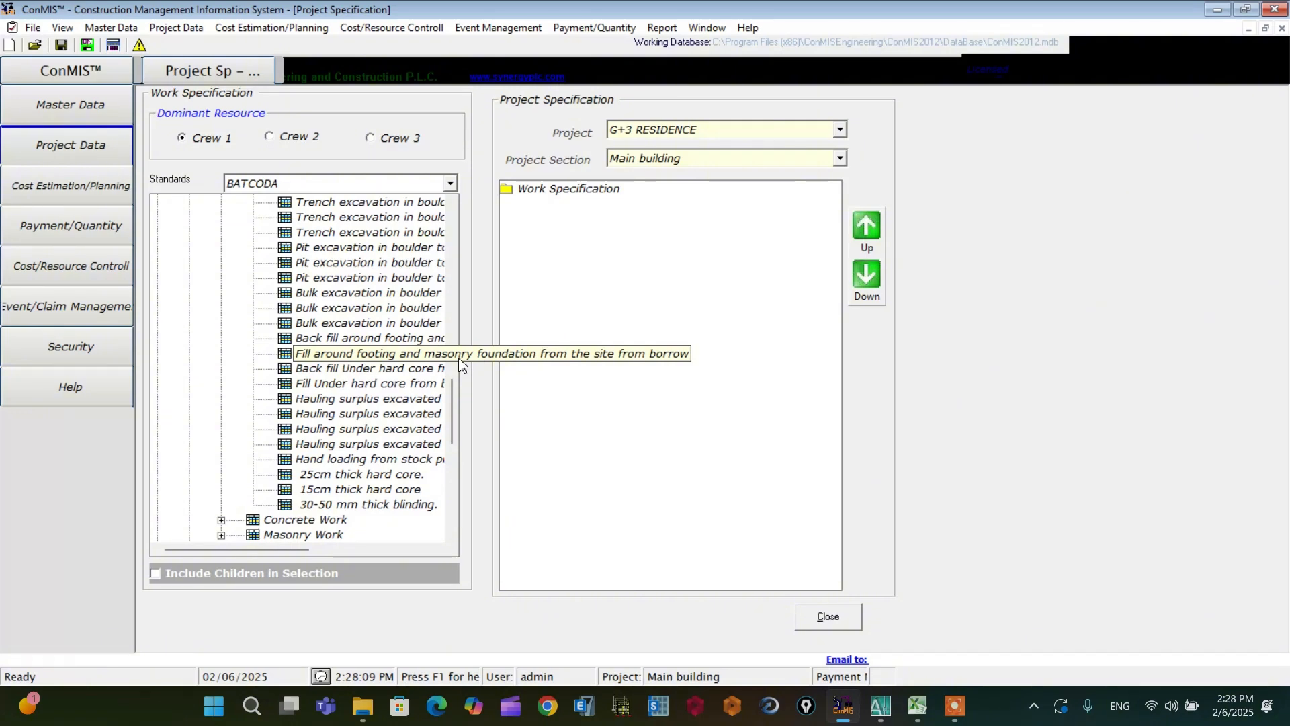
{"action": "left_click", "coordinate": [310, 358]}
{"action": "mouse_move", "coordinate": [453, 403]}
{"action": "left_mouse_down"}
{"action": "mouse_move", "coordinate": [455, 271]}
{"action": "mouse_move", "coordinate": [456, 403]}
{"action": "left_mouse_up"}
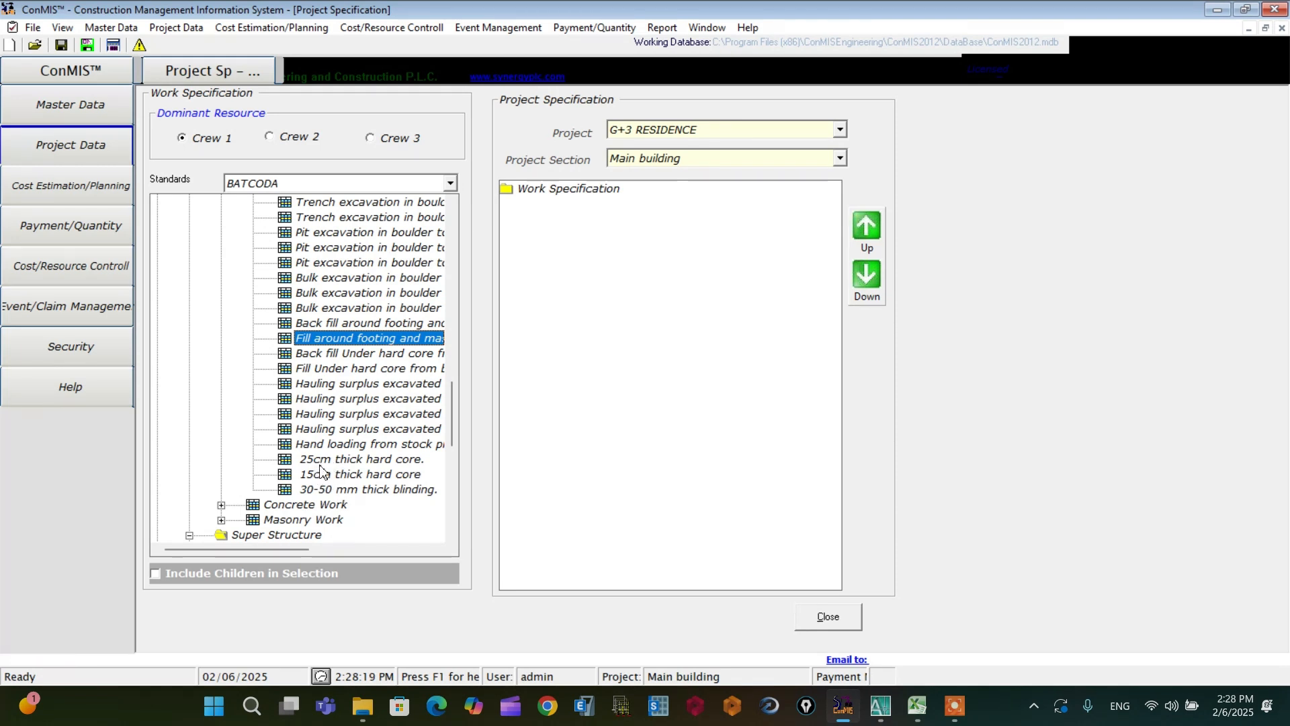
{"action": "left_click", "coordinate": [354, 462]}
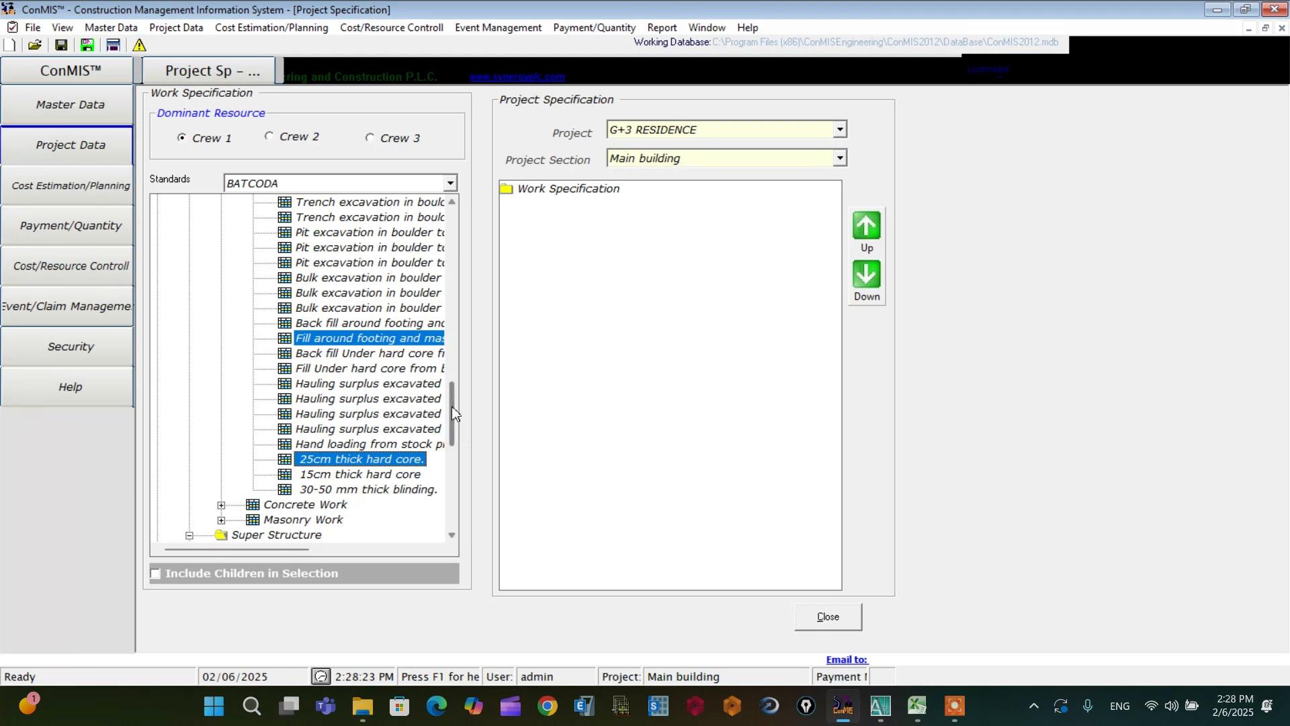
Step: Expand the Concrete Work items under Sub Structure in the work specification
{"action": "scroll", "coordinate": [454, 416], "scroll_direction": "down", "scroll_amount": 2}
{"action": "scroll", "coordinate": [454, 417], "scroll_direction": "down", "scroll_amount": 2}
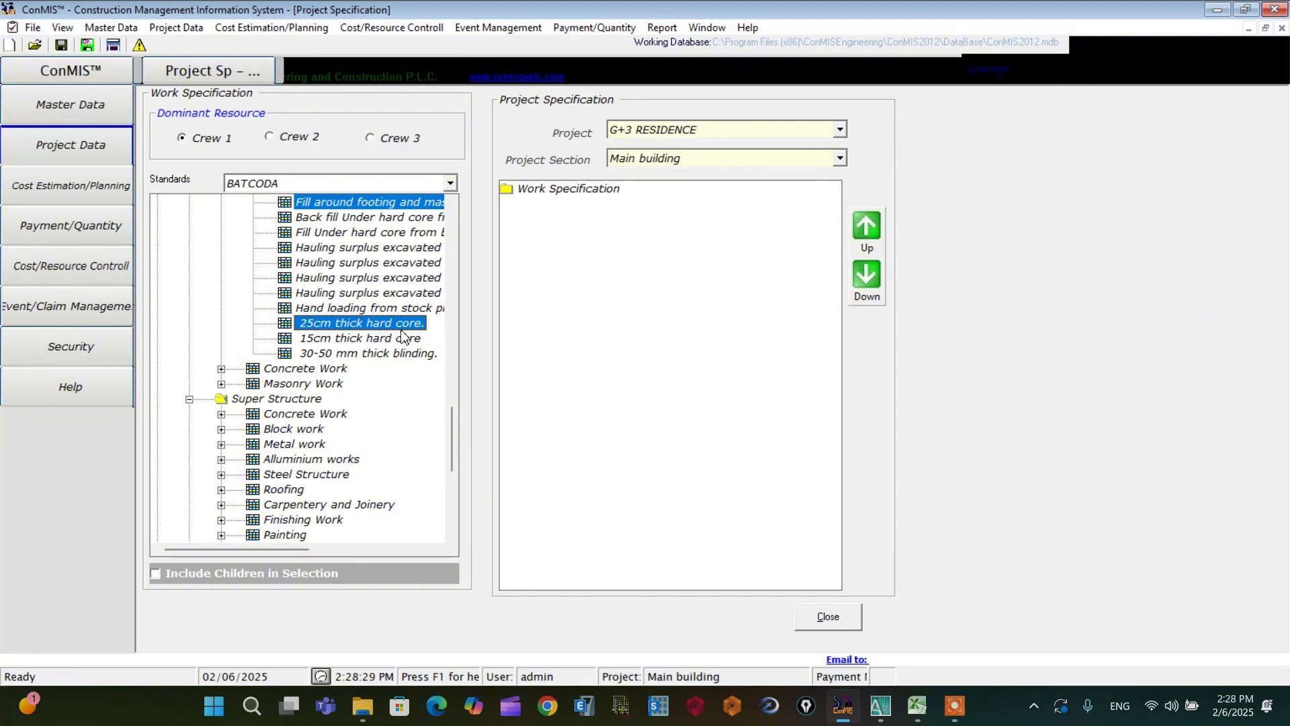
{"action": "mouse_move", "coordinate": [450, 434]}
{"action": "left_mouse_down"}
{"action": "mouse_move", "coordinate": [450, 241]}
{"action": "mouse_move", "coordinate": [450, 437]}
{"action": "left_mouse_up"}
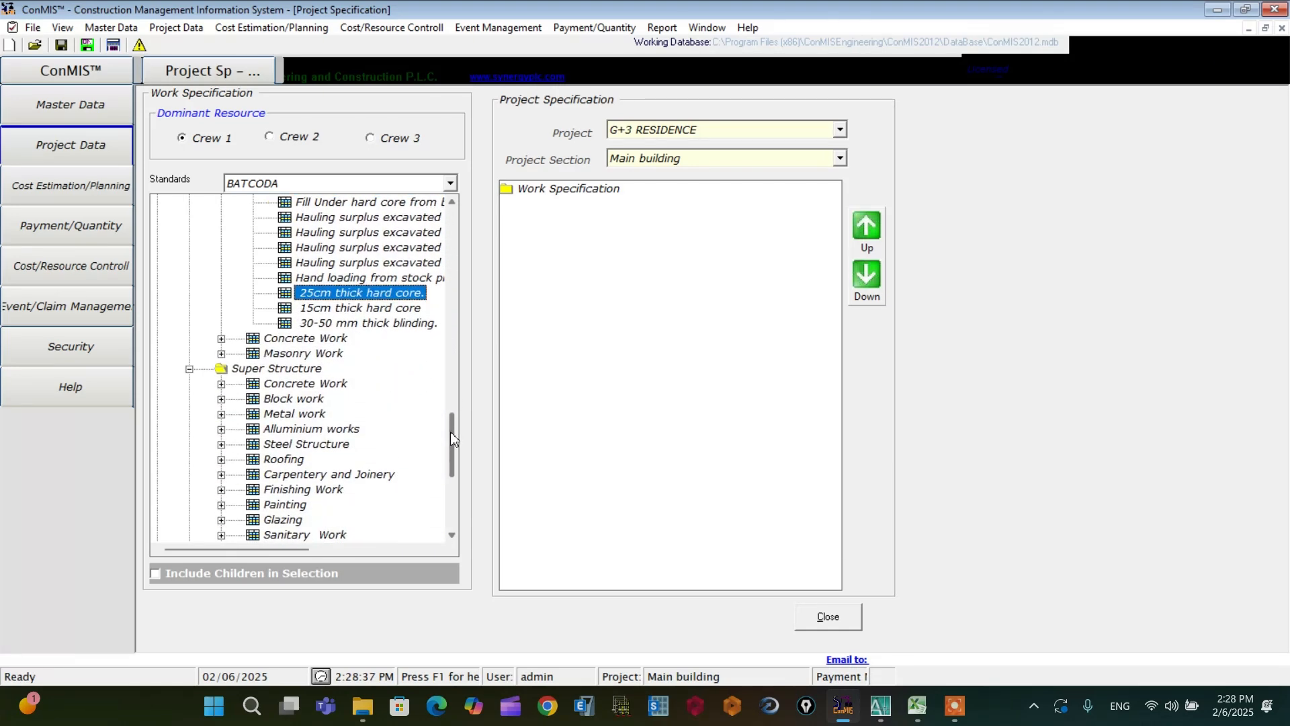
{"action": "left_click", "coordinate": [219, 338]}
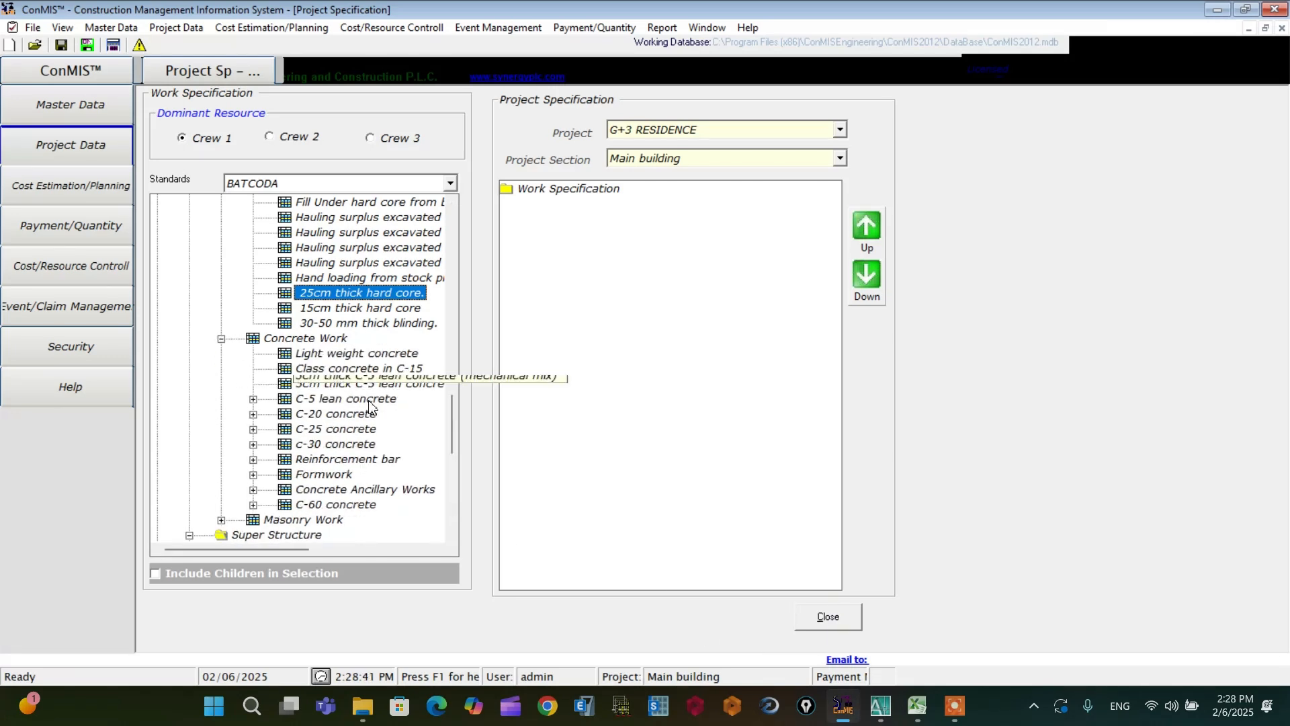
Step: Switch to the structural drawing in AutoCAD and read the concrete quality requirements in the General Note
{"action": "left_click", "coordinate": [881, 712]}
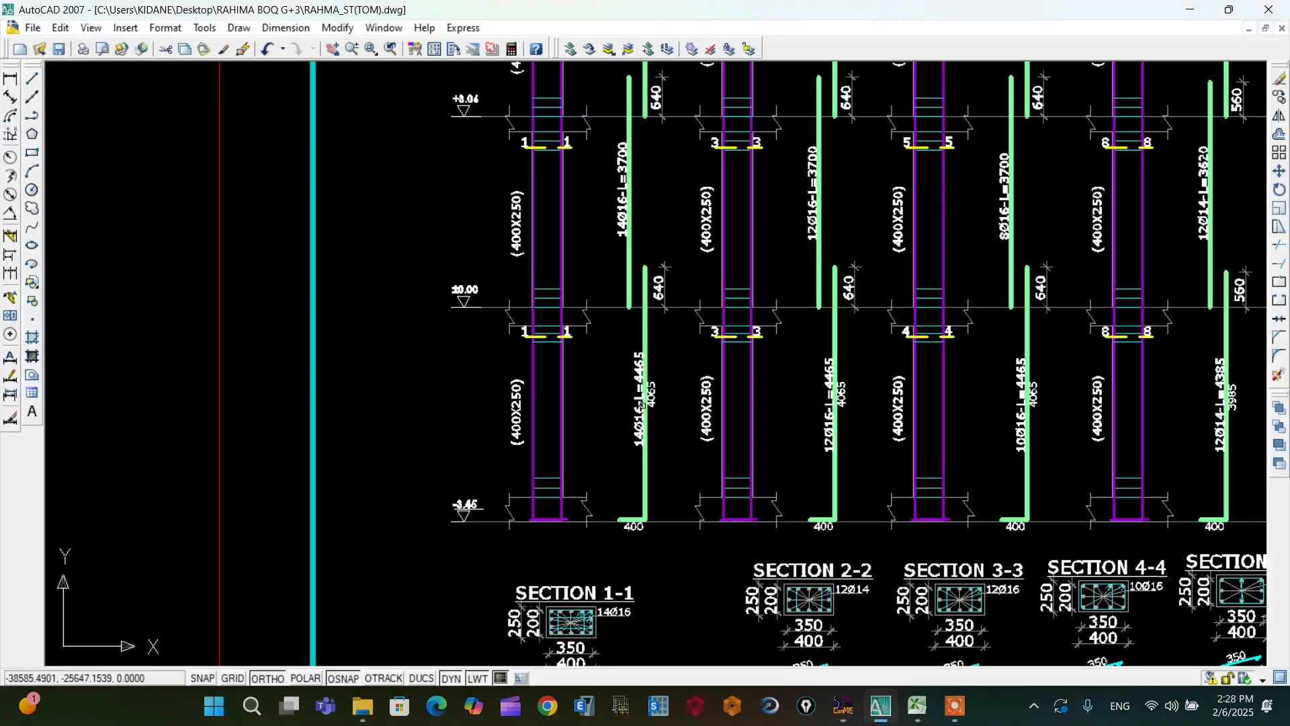
{"action": "scroll", "coordinate": [594, 334], "scroll_direction": "down", "scroll_amount": 12}
{"action": "scroll", "coordinate": [541, 311], "scroll_direction": "up", "scroll_amount": 1}
{"action": "scroll", "coordinate": [579, 318], "scroll_direction": "up", "scroll_amount": 10}
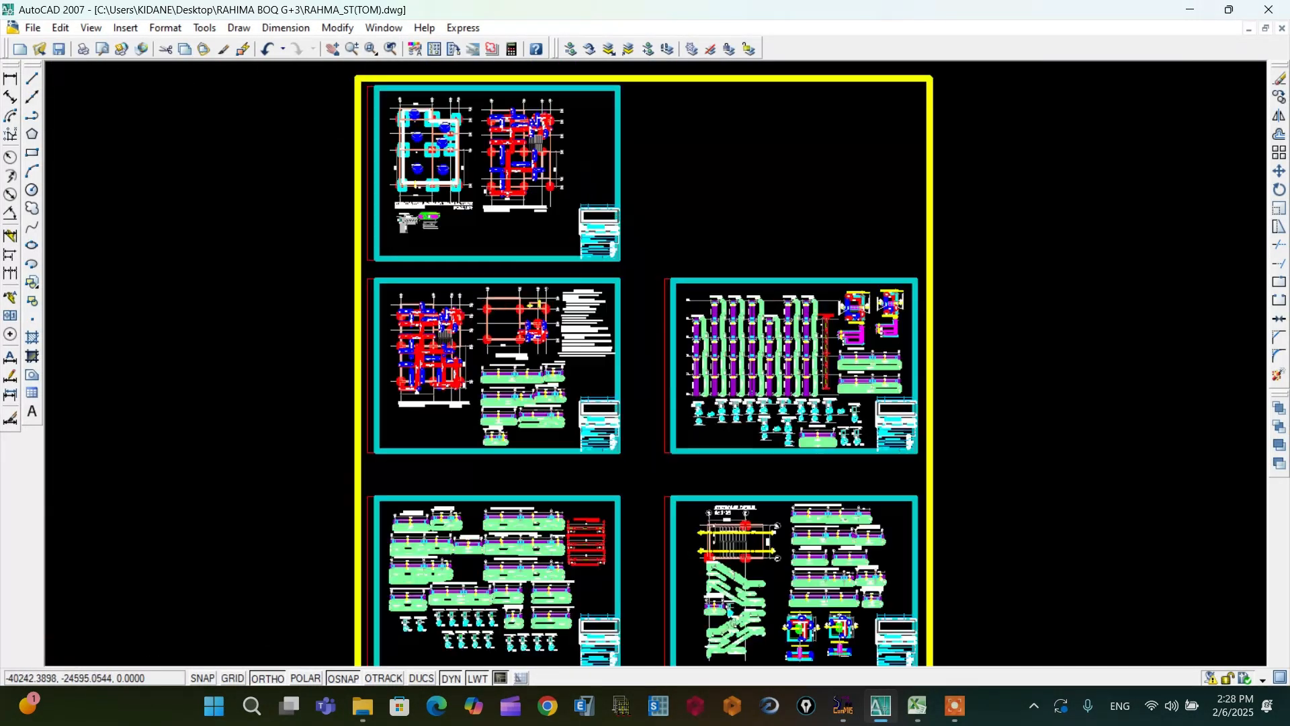
{"action": "scroll", "coordinate": [355, 165], "scroll_direction": "up", "scroll_amount": 2}
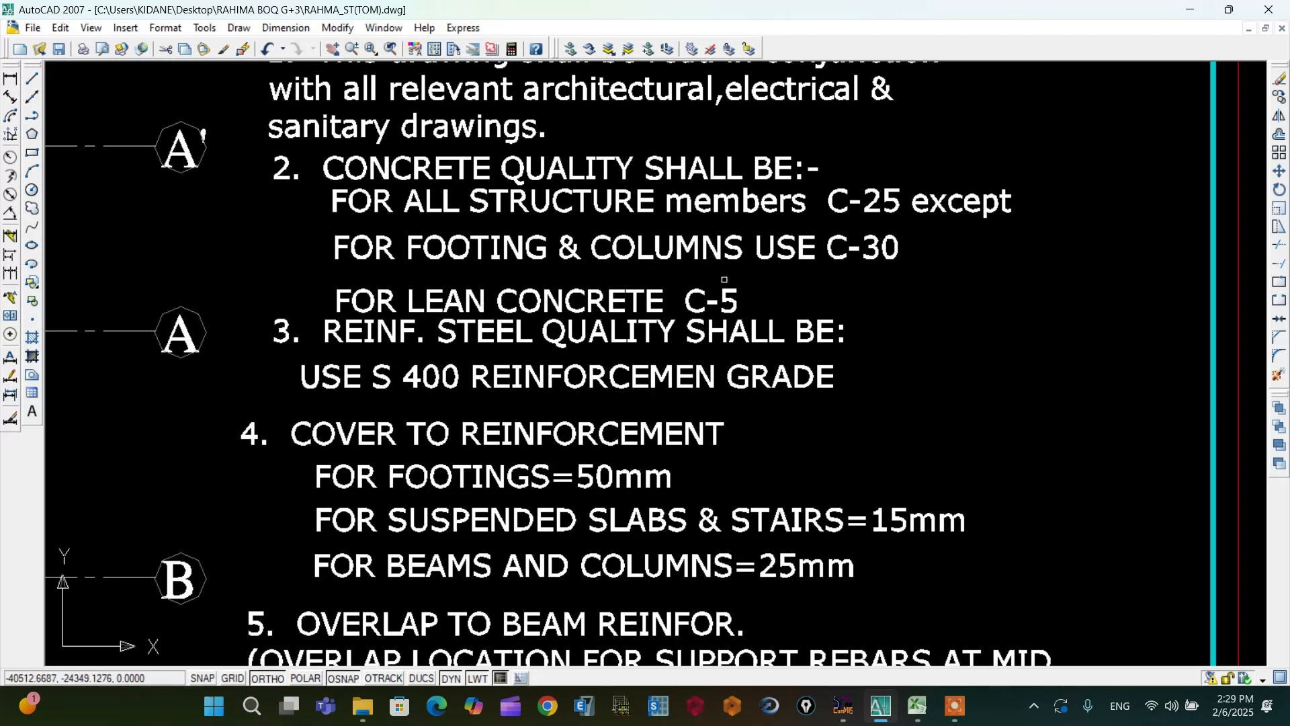
{"action": "scroll", "coordinate": [595, 294], "scroll_direction": "down", "scroll_amount": 8}
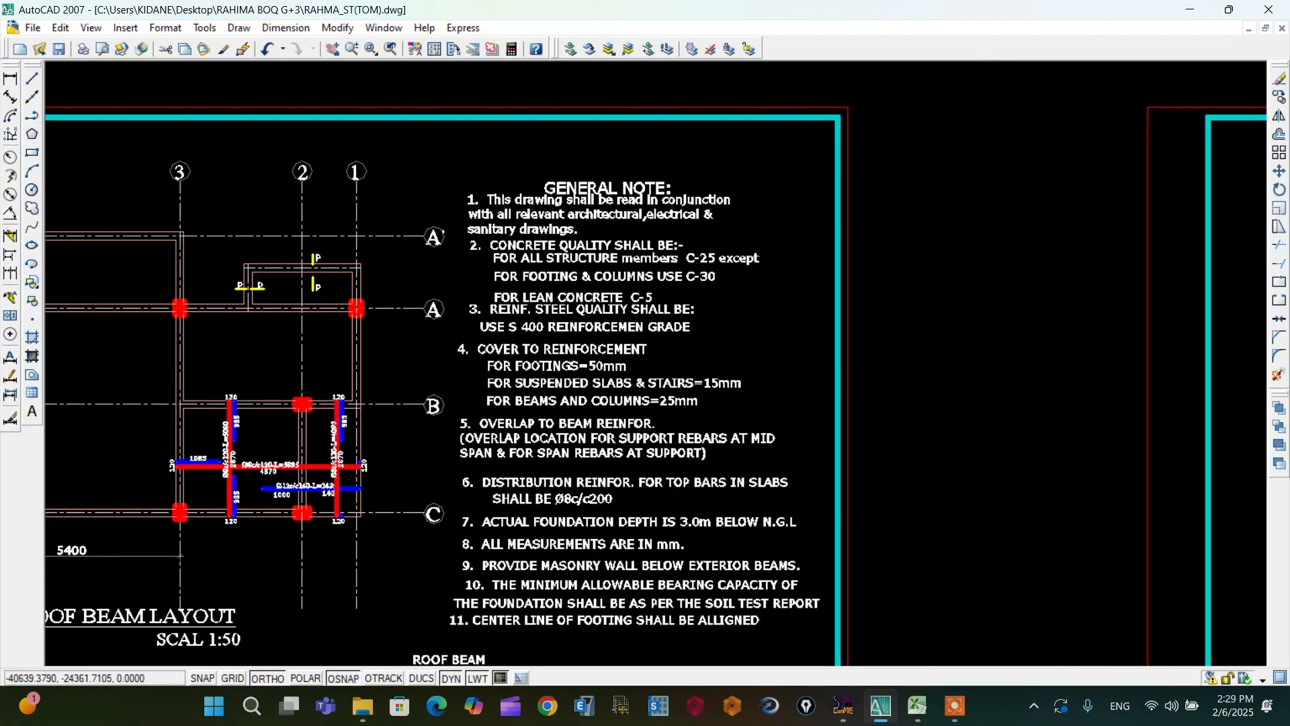
{"action": "scroll", "coordinate": [562, 383], "scroll_direction": "down", "scroll_amount": 2}
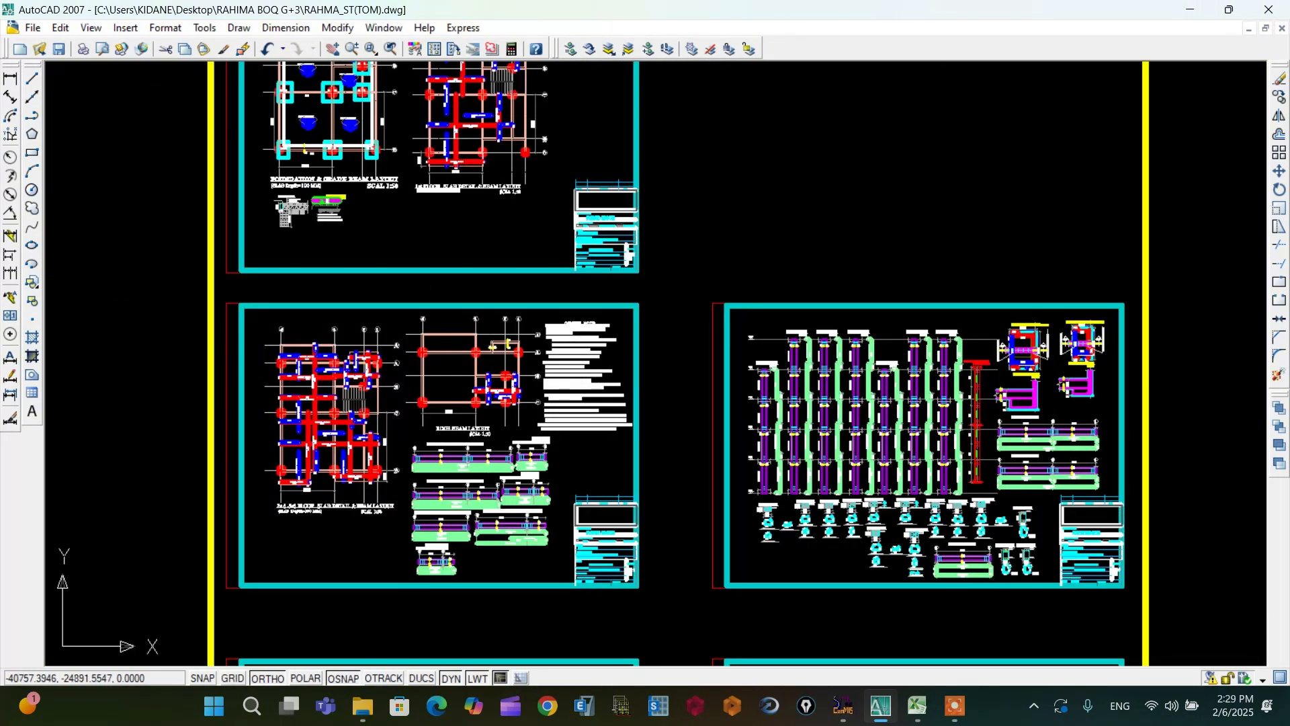
{"action": "scroll", "coordinate": [562, 366], "scroll_direction": "up", "scroll_amount": 2}
Step: Return to ConMIS, select Concrete Work with its C-5 lean, C-25 and c-30 concrete items, and expand the Reinforcement bar list
{"action": "left_click", "coordinate": [841, 713]}
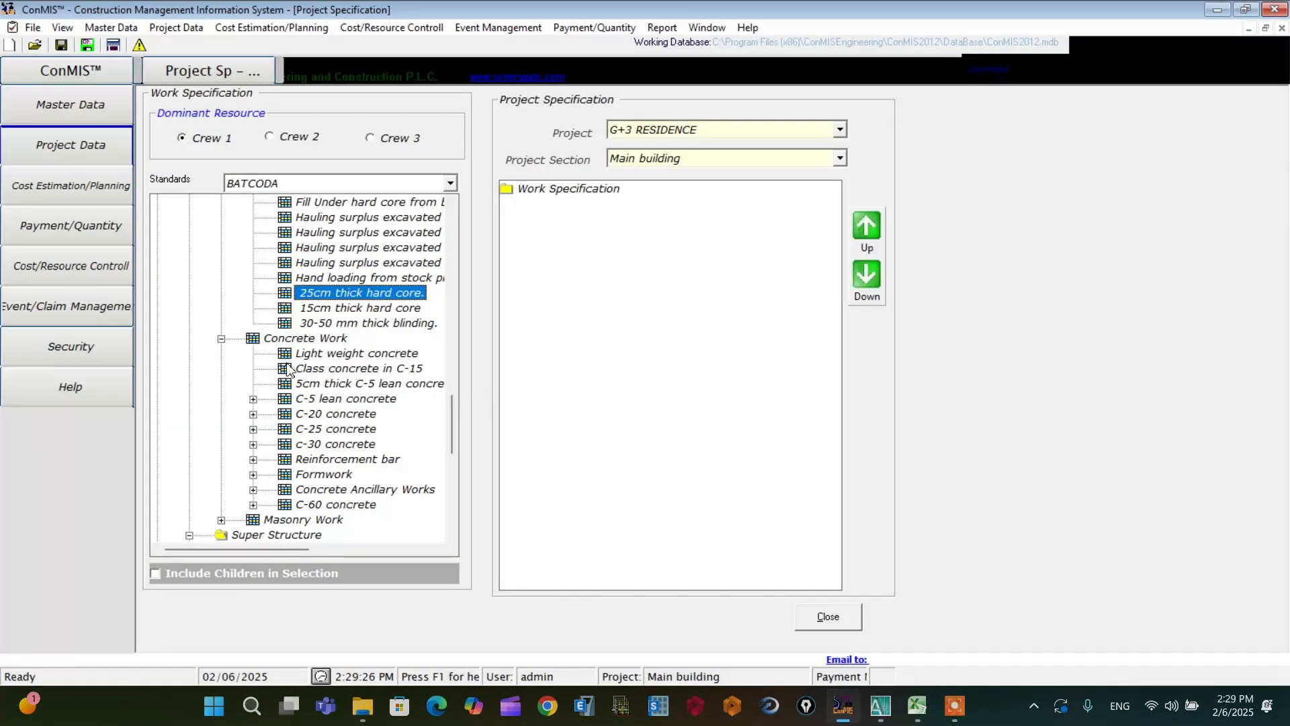
{"action": "left_click", "coordinate": [318, 401]}
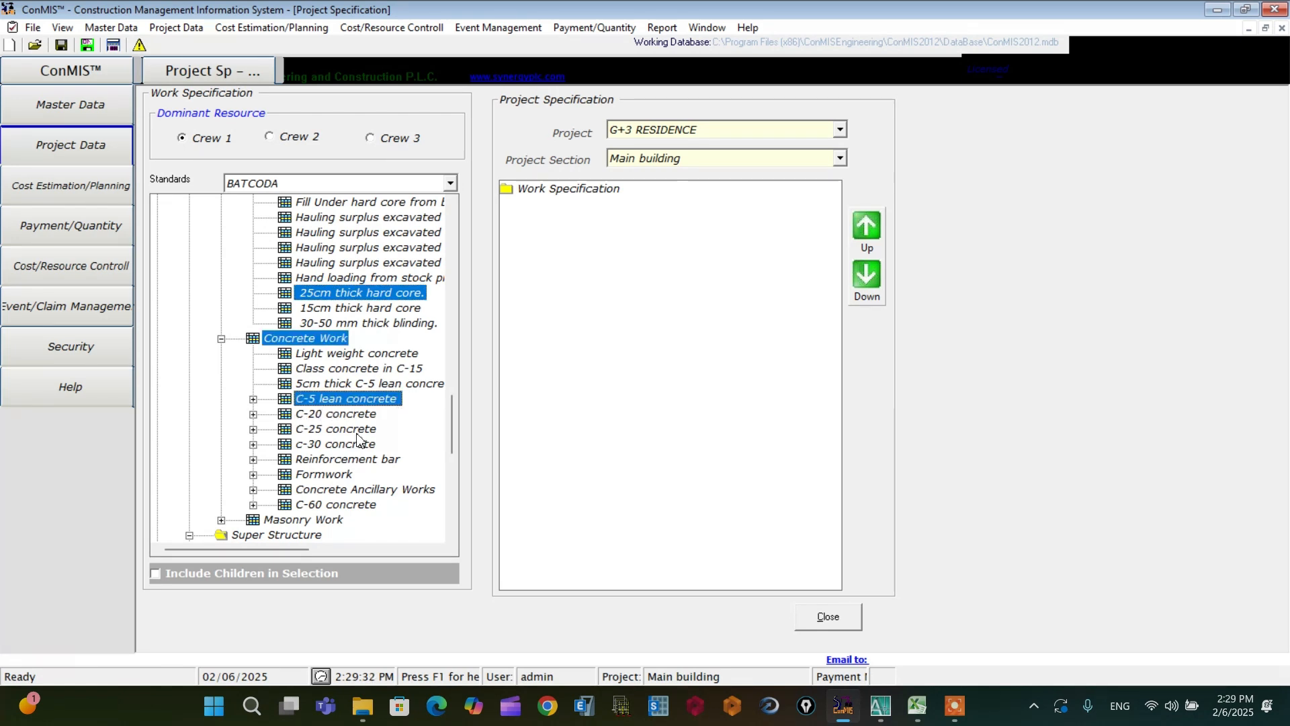
{"action": "left_click", "coordinate": [311, 431]}
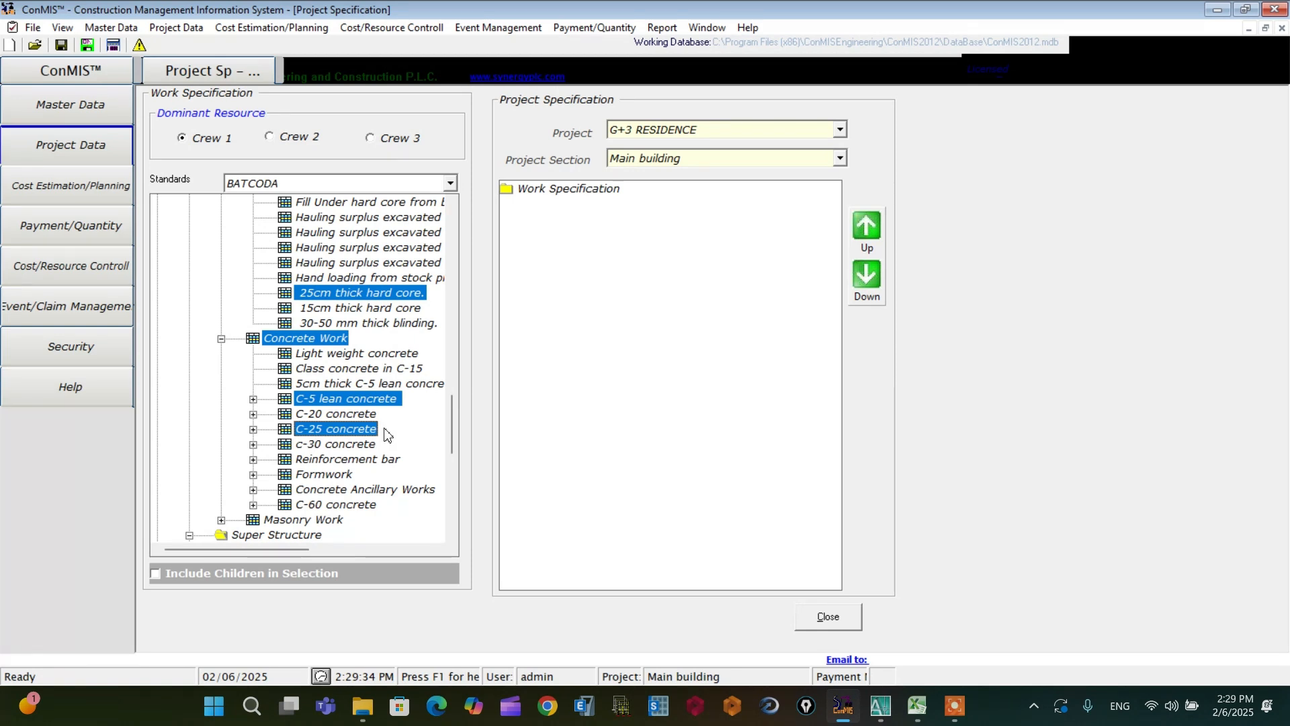
{"action": "left_click", "coordinate": [318, 446]}
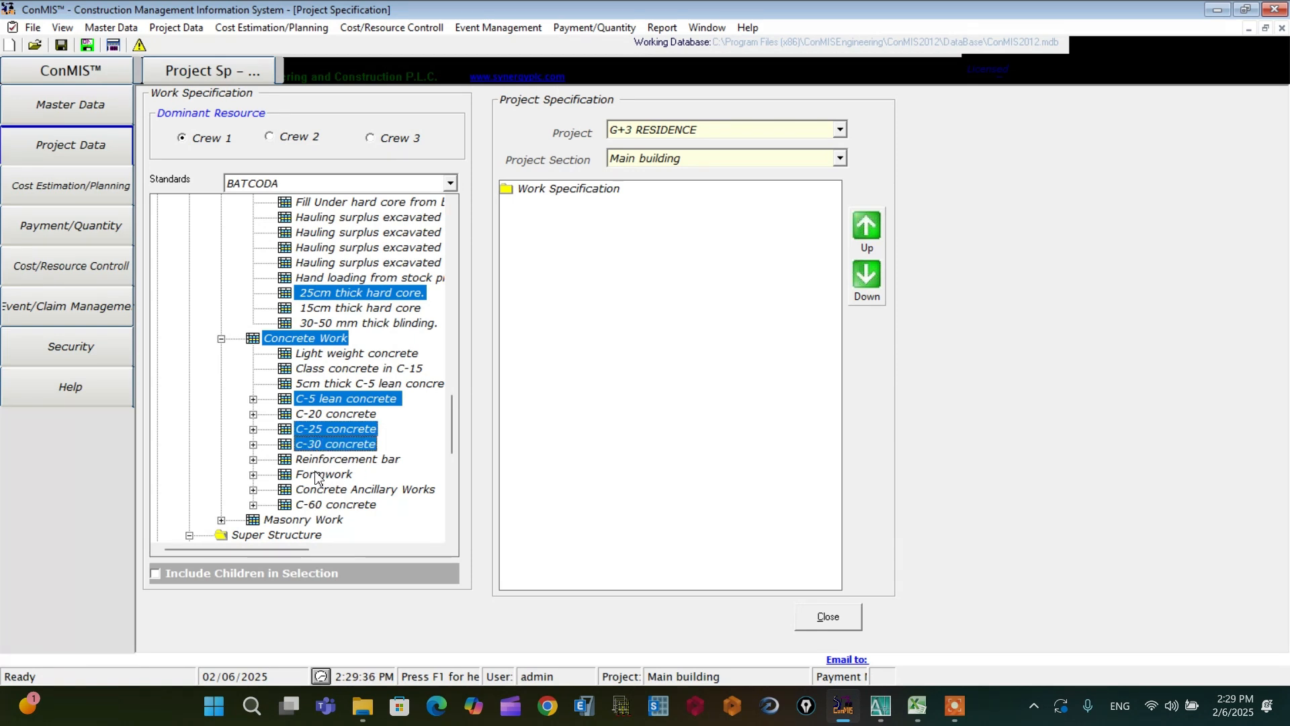
{"action": "left_click", "coordinate": [253, 461]}
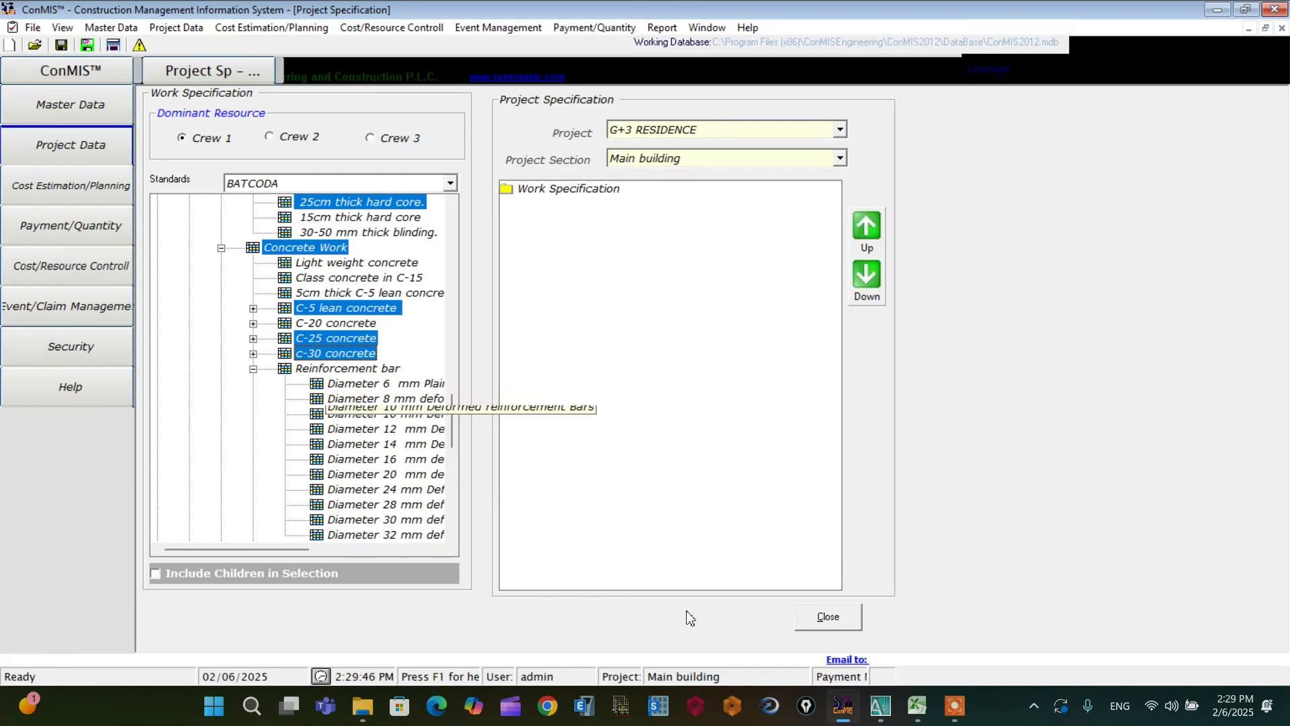
Step: Switch to AutoCAD and examine the slab reinforcement bar diameters in the foundation and grade beam layout
{"action": "mouse_move", "coordinate": [860, 711]}
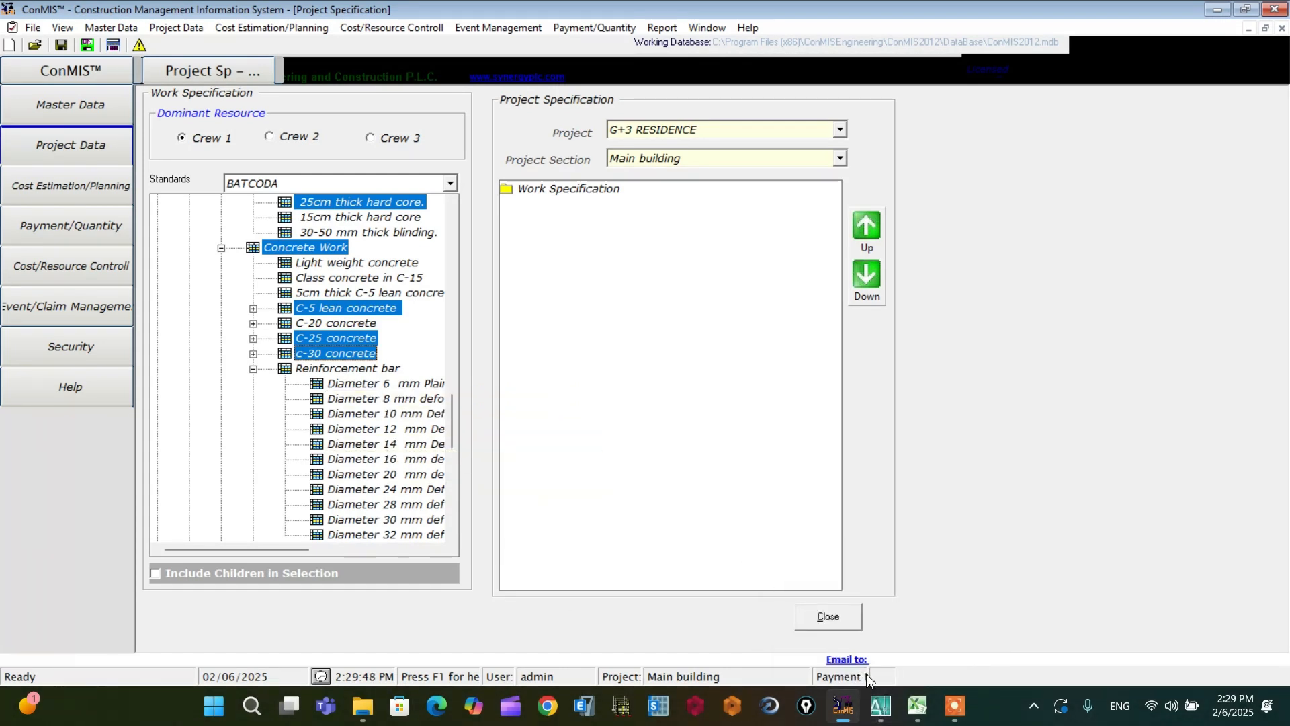
{"action": "left_click", "coordinate": [882, 707]}
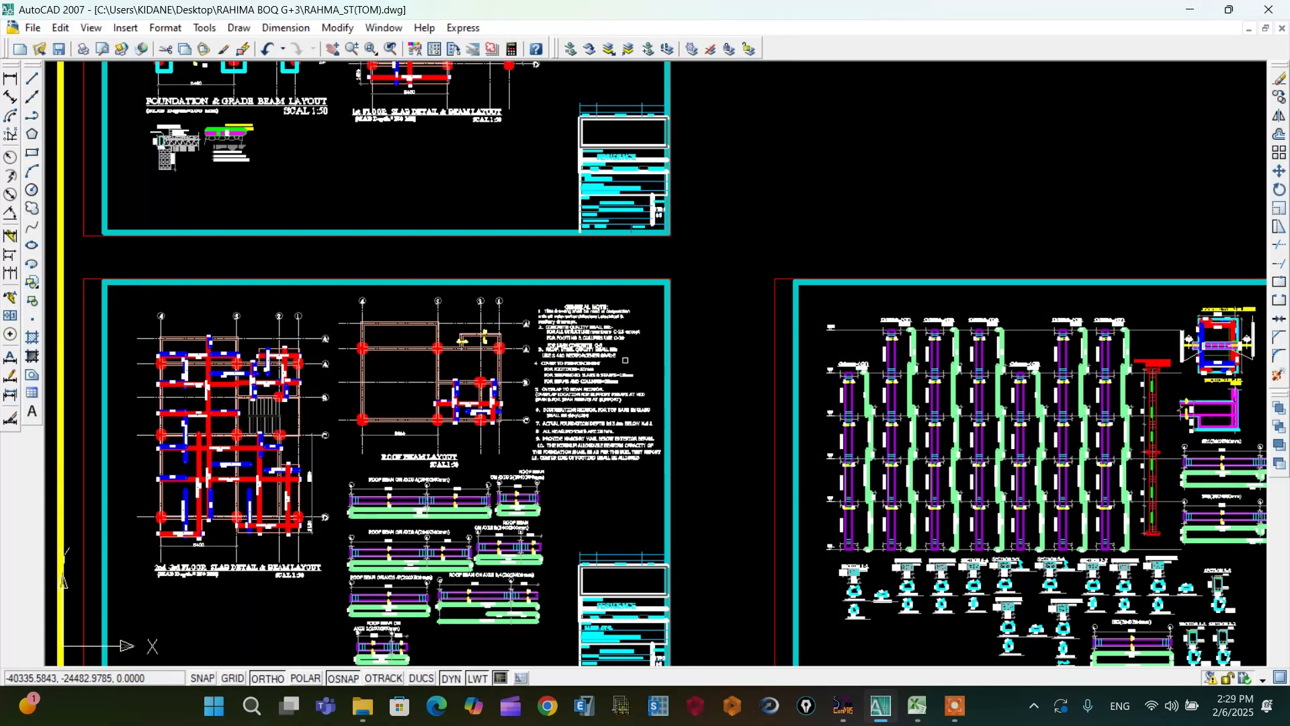
{"action": "scroll", "coordinate": [600, 367], "scroll_direction": "down", "scroll_amount": 2}
{"action": "scroll", "coordinate": [464, 313], "scroll_direction": "up", "scroll_amount": 5}
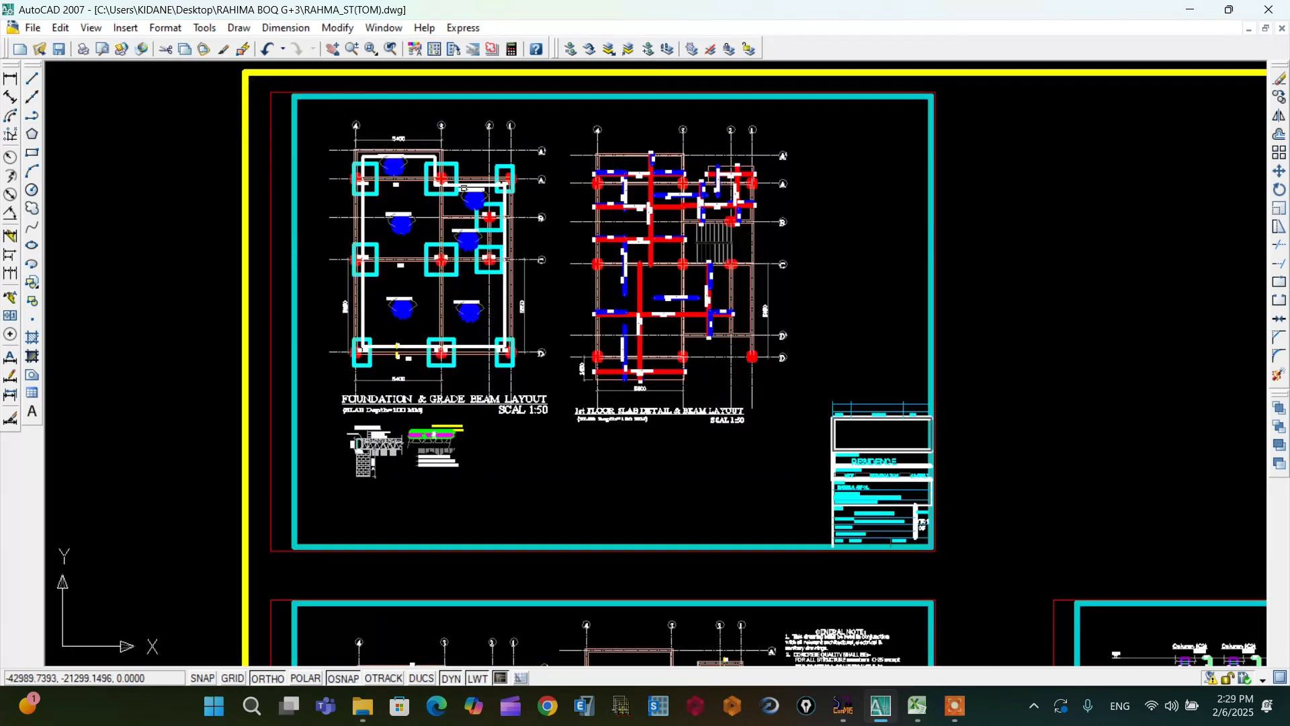
{"action": "scroll", "coordinate": [463, 313], "scroll_direction": "down", "scroll_amount": 7}
{"action": "scroll", "coordinate": [464, 312], "scroll_direction": "up", "scroll_amount": 4}
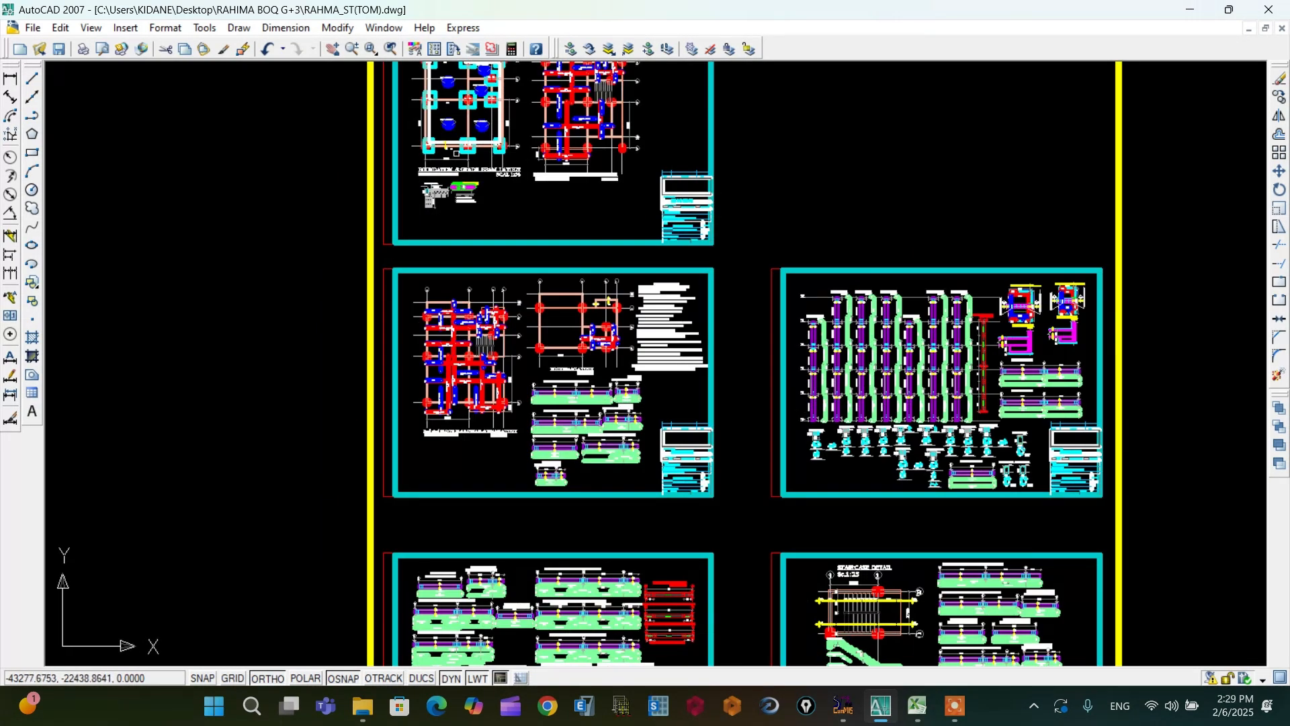
{"action": "scroll", "coordinate": [456, 153], "scroll_direction": "up", "scroll_amount": 7}
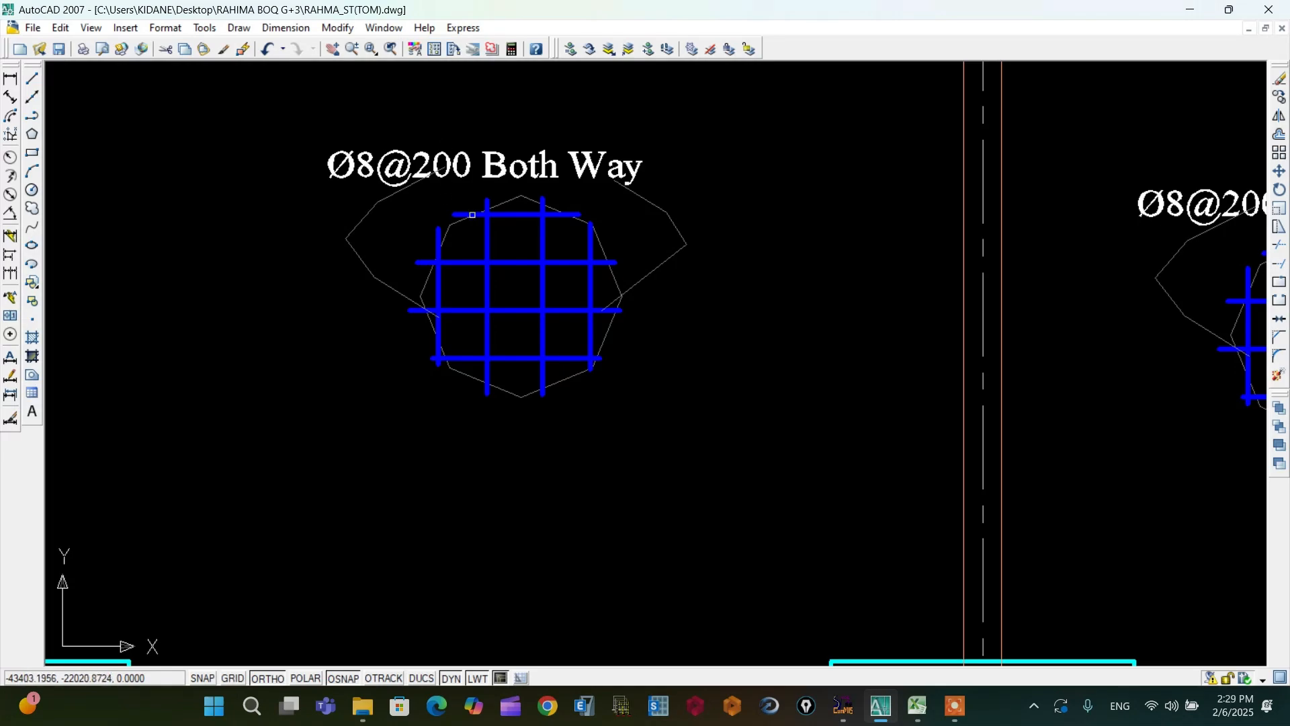
{"action": "scroll", "coordinate": [352, 225], "scroll_direction": "down", "scroll_amount": 6}
{"action": "scroll", "coordinate": [383, 236], "scroll_direction": "up", "scroll_amount": 4}
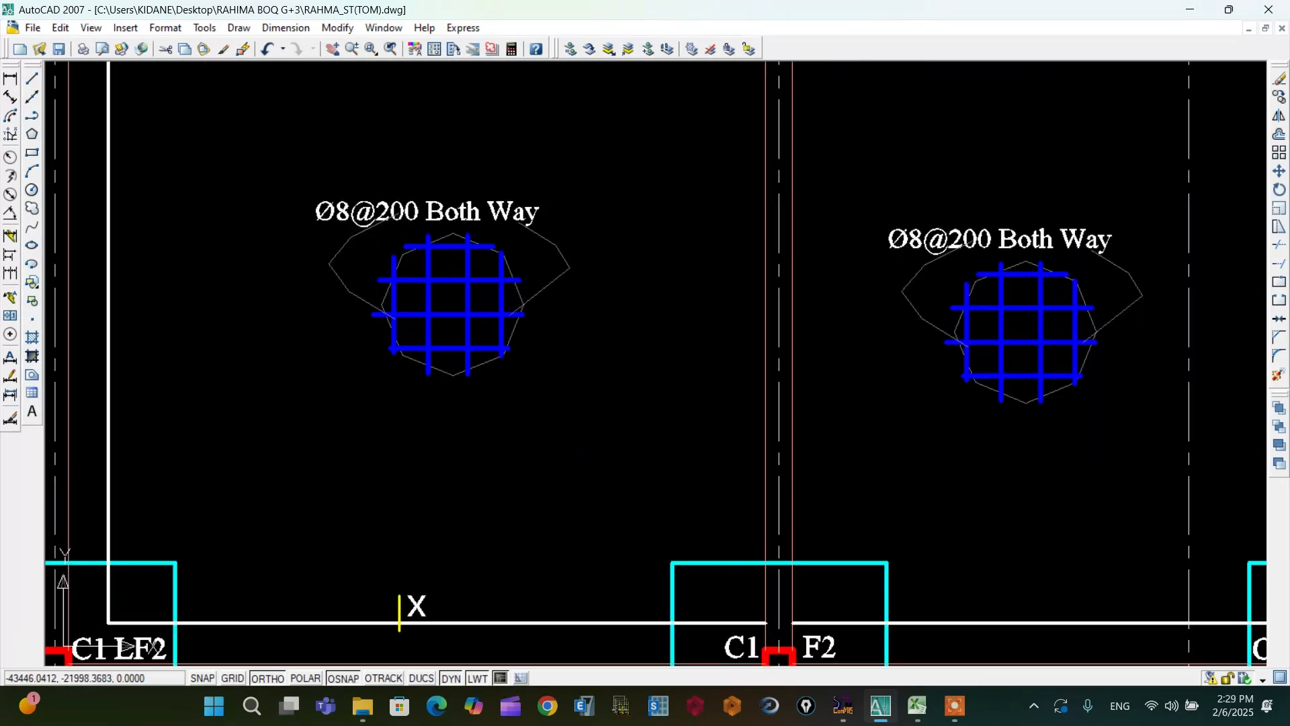
{"action": "scroll", "coordinate": [413, 243], "scroll_direction": "down", "scroll_amount": 6}
{"action": "scroll", "coordinate": [413, 244], "scroll_direction": "up", "scroll_amount": 2}
{"action": "scroll", "coordinate": [585, 244], "scroll_direction": "down", "scroll_amount": 1}
{"action": "scroll", "coordinate": [608, 252], "scroll_direction": "up", "scroll_amount": 2}
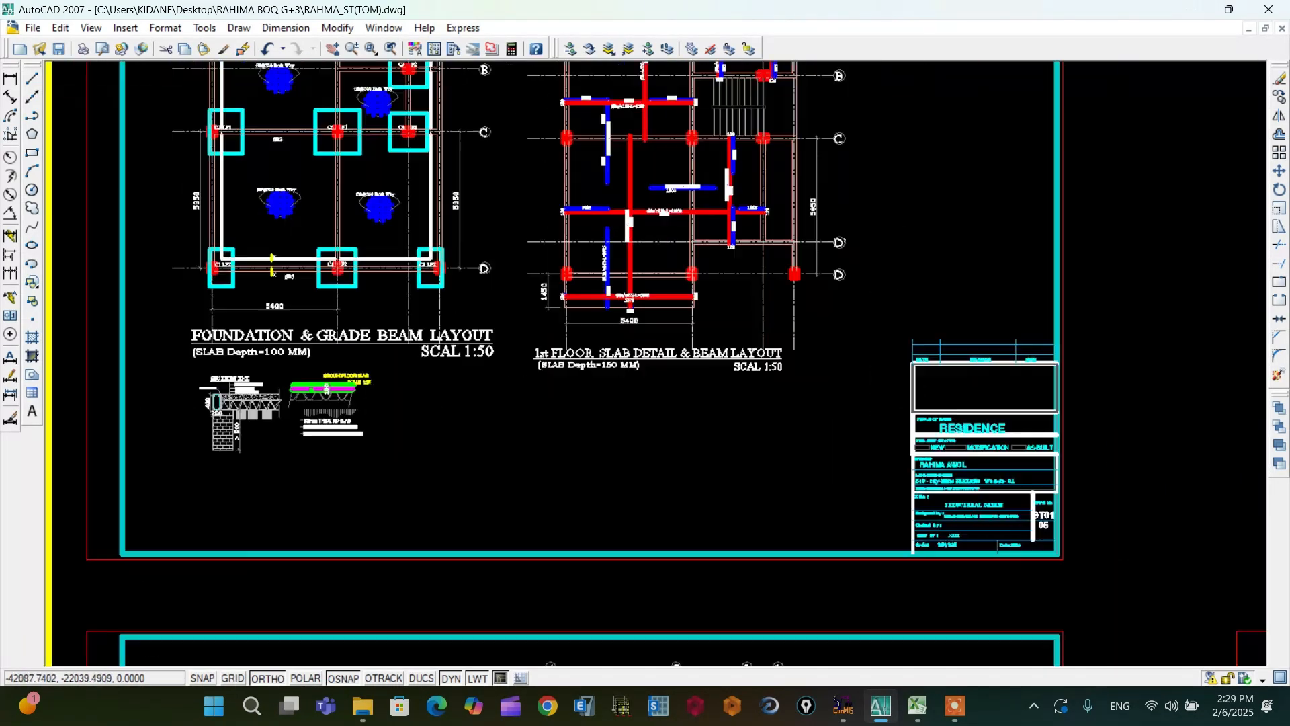
Step: Examine the main reinforcement bar diameters of the foundation columns between the -3.45 and ±0.00 levels in the column details
{"action": "scroll", "coordinate": [573, 204], "scroll_direction": "down", "scroll_amount": 3}
{"action": "scroll", "coordinate": [773, 429], "scroll_direction": "up", "scroll_amount": 3}
{"action": "scroll", "coordinate": [751, 346], "scroll_direction": "up", "scroll_amount": 6}
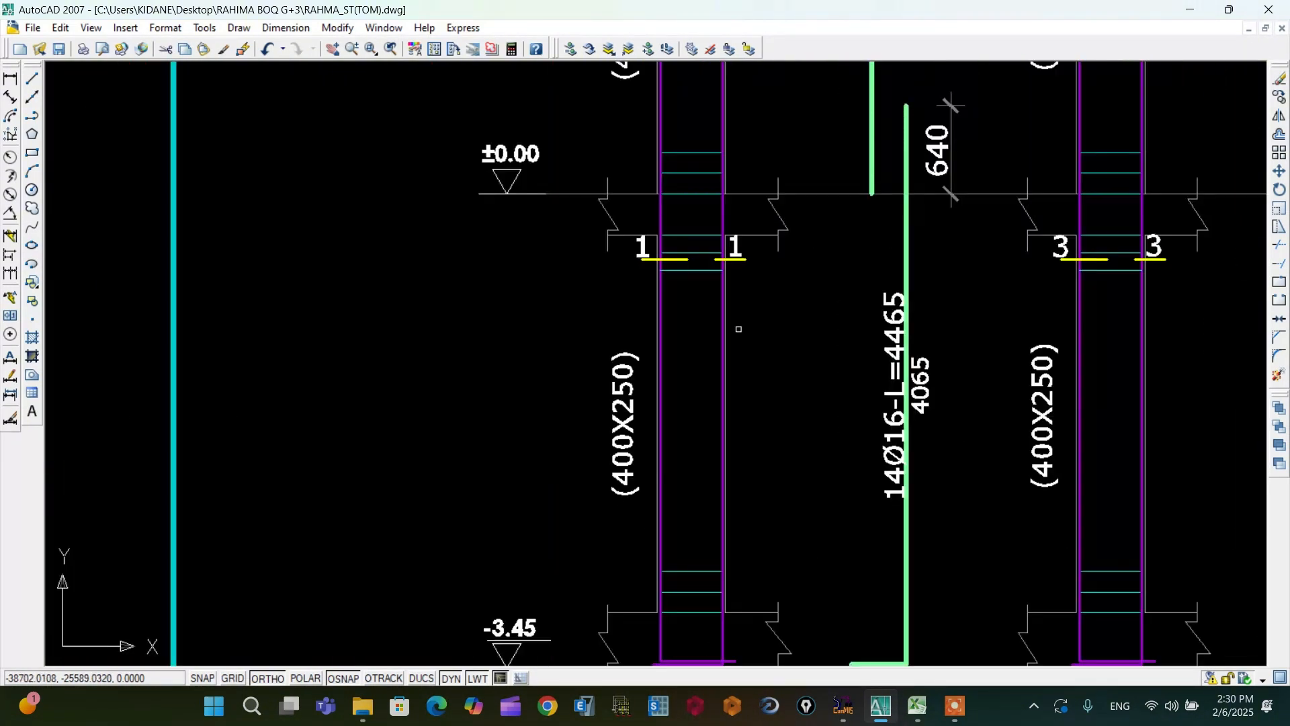
{"action": "scroll", "coordinate": [681, 322], "scroll_direction": "down", "scroll_amount": 2}
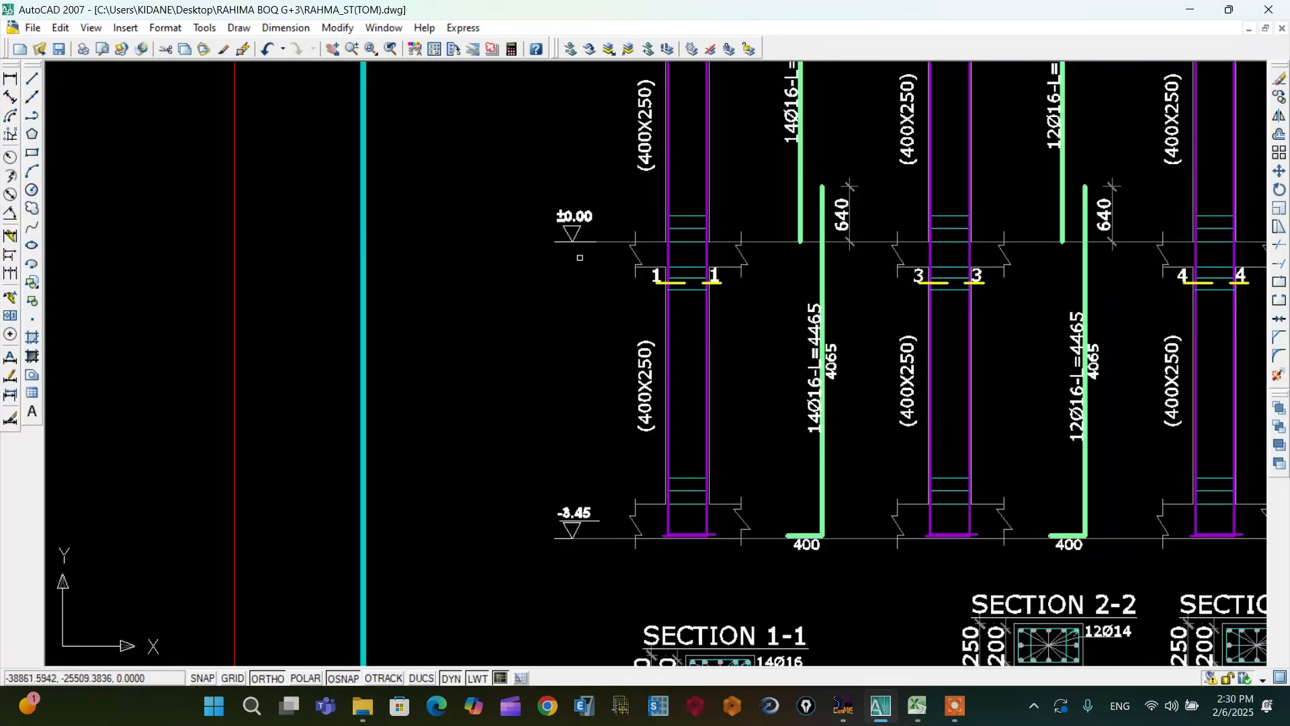
{"action": "scroll", "coordinate": [792, 389], "scroll_direction": "up", "scroll_amount": 3}
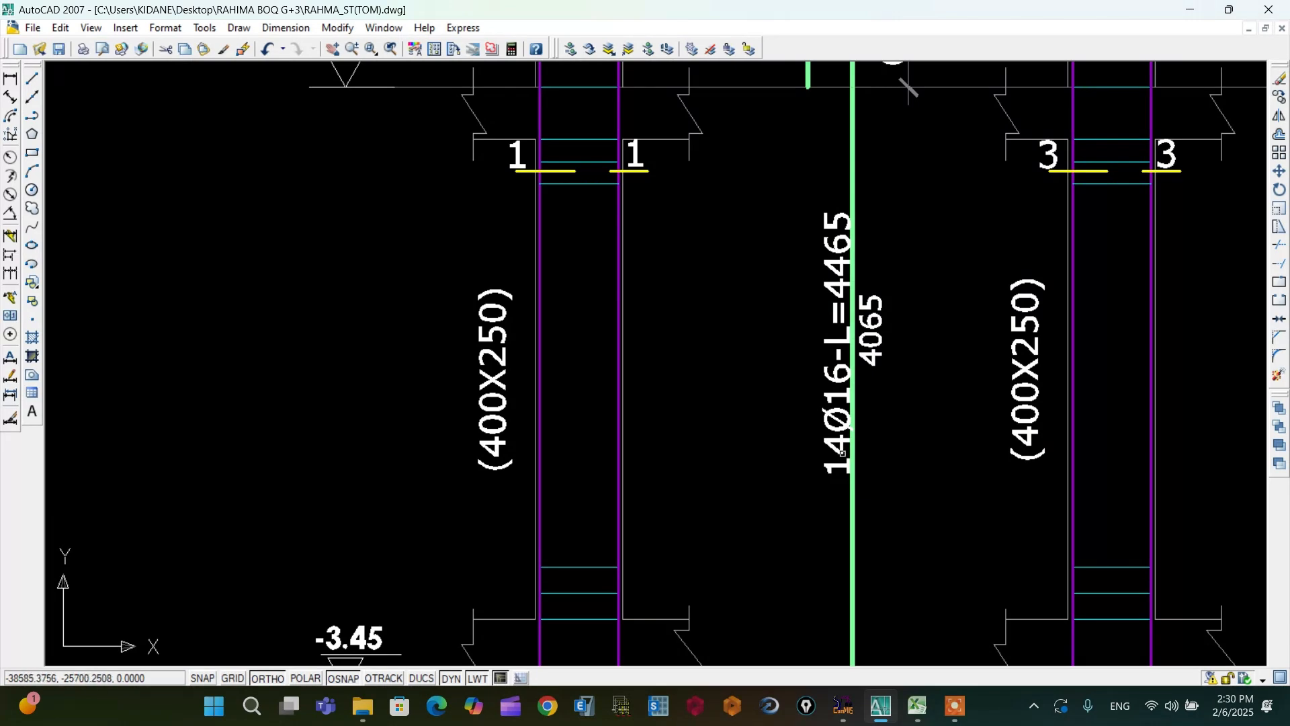
{"action": "scroll", "coordinate": [632, 377], "scroll_direction": "down", "scroll_amount": 4}
{"action": "scroll", "coordinate": [947, 415], "scroll_direction": "up", "scroll_amount": 2}
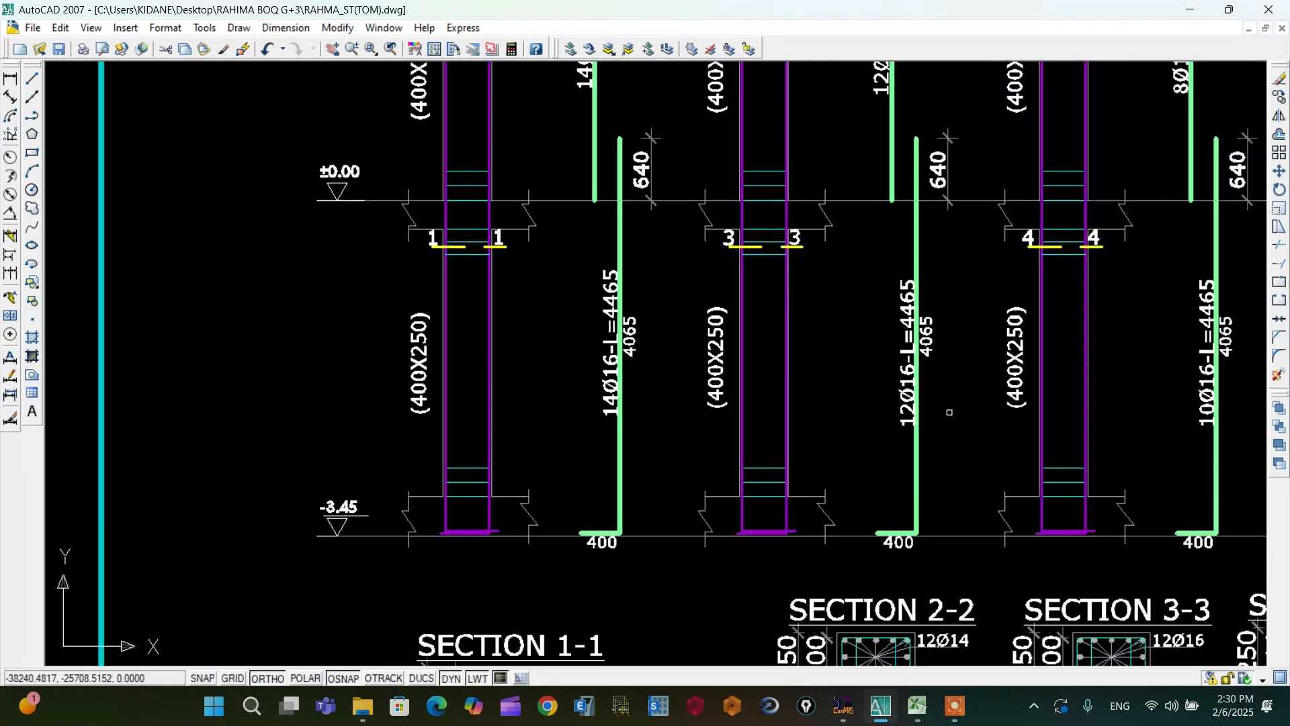
{"action": "scroll", "coordinate": [801, 415], "scroll_direction": "down", "scroll_amount": 2}
{"action": "scroll", "coordinate": [795, 404], "scroll_direction": "up", "scroll_amount": 3}
{"action": "scroll", "coordinate": [739, 377], "scroll_direction": "down", "scroll_amount": 3}
{"action": "scroll", "coordinate": [792, 372], "scroll_direction": "down", "scroll_amount": 2}
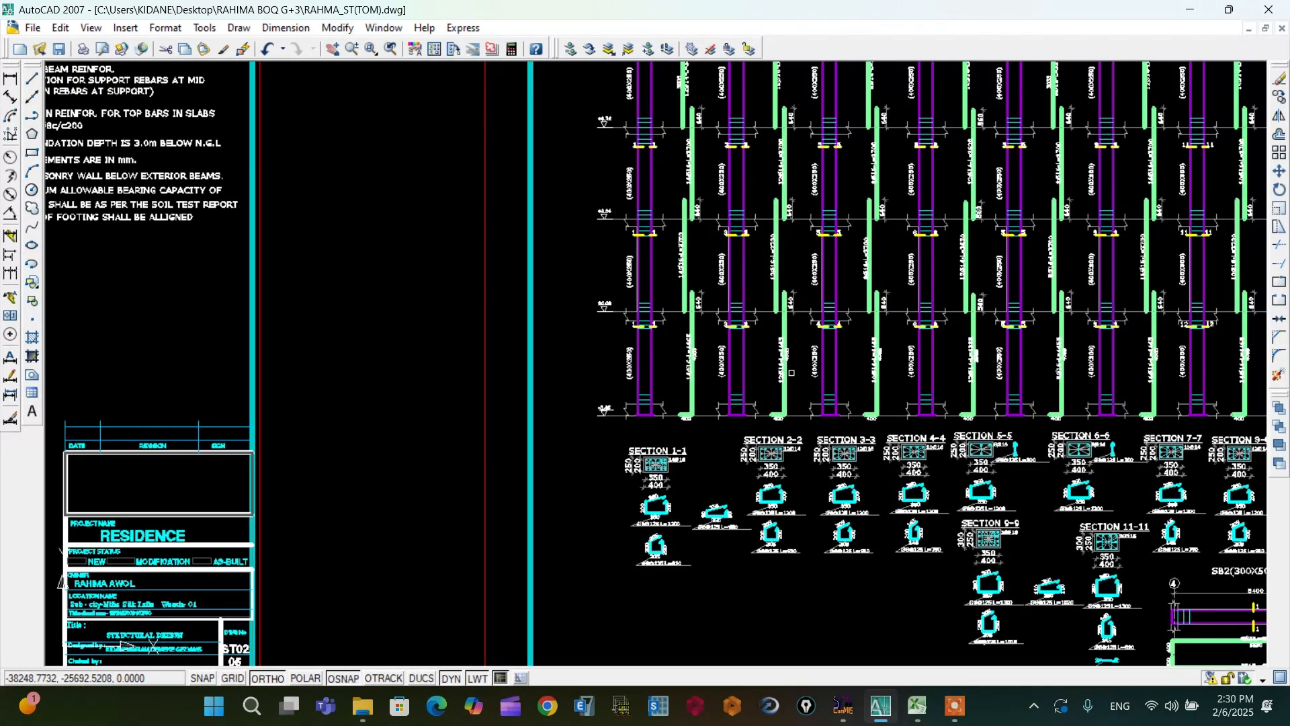
Step: Examine the stirrup diameters in the column sections and the reinforcement bar diameters in the Footing Type-LF1 detail
{"action": "scroll", "coordinate": [797, 497], "scroll_direction": "up", "scroll_amount": 6}
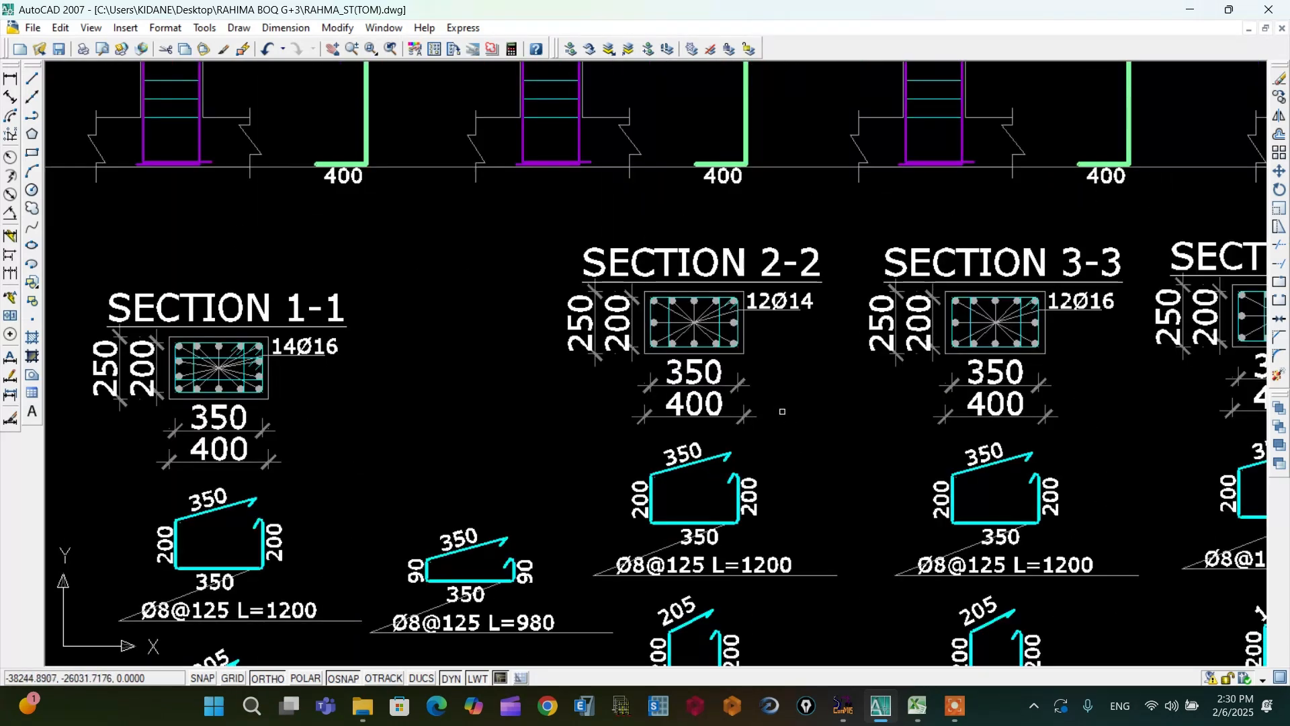
{"action": "scroll", "coordinate": [572, 399], "scroll_direction": "down", "scroll_amount": 10}
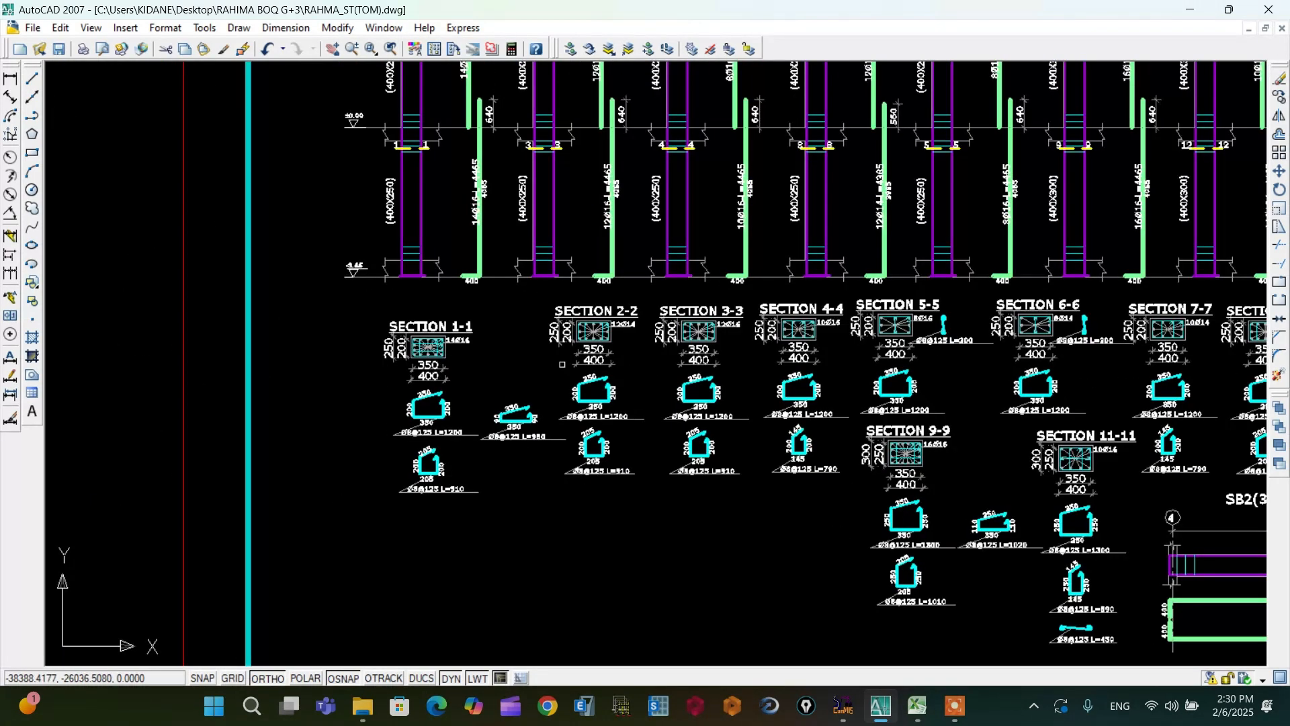
{"action": "scroll", "coordinate": [676, 454], "scroll_direction": "down", "scroll_amount": 2}
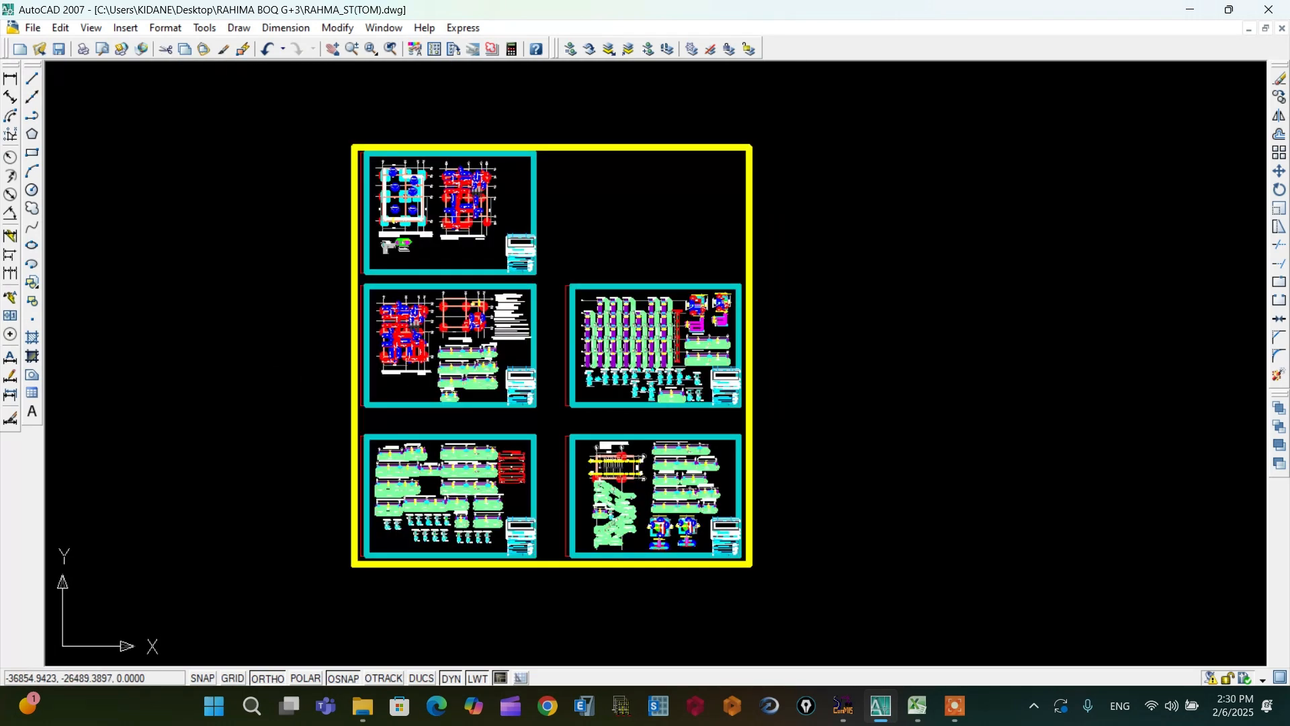
{"action": "scroll", "coordinate": [713, 317], "scroll_direction": "up", "scroll_amount": 8}
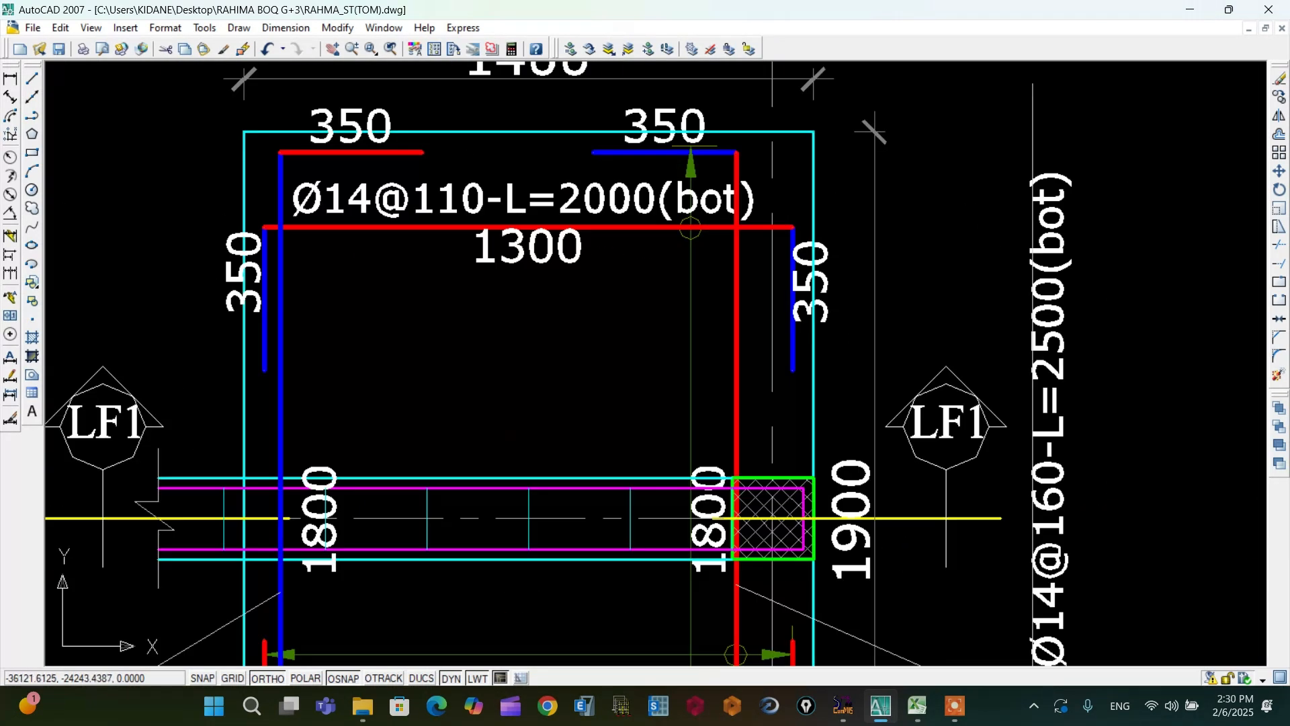
{"action": "scroll", "coordinate": [398, 212], "scroll_direction": "down", "scroll_amount": 2}
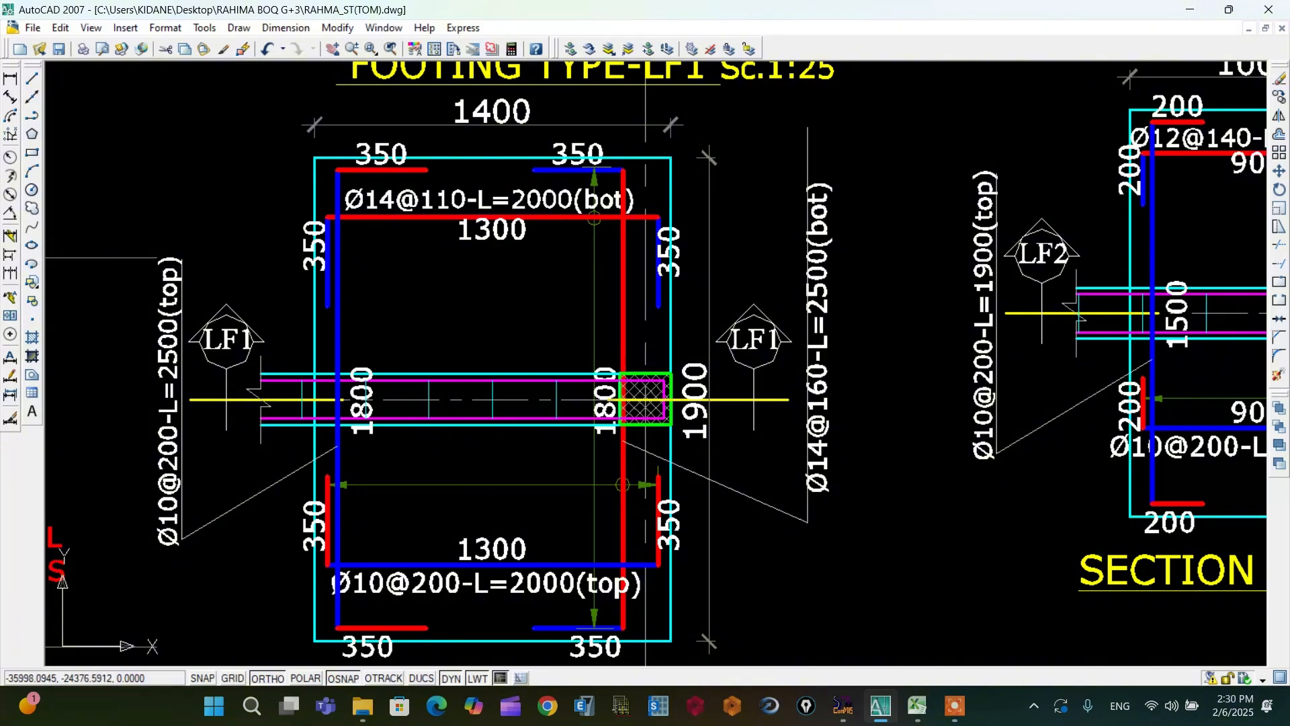
{"action": "scroll", "coordinate": [172, 516], "scroll_direction": "down", "scroll_amount": 5}
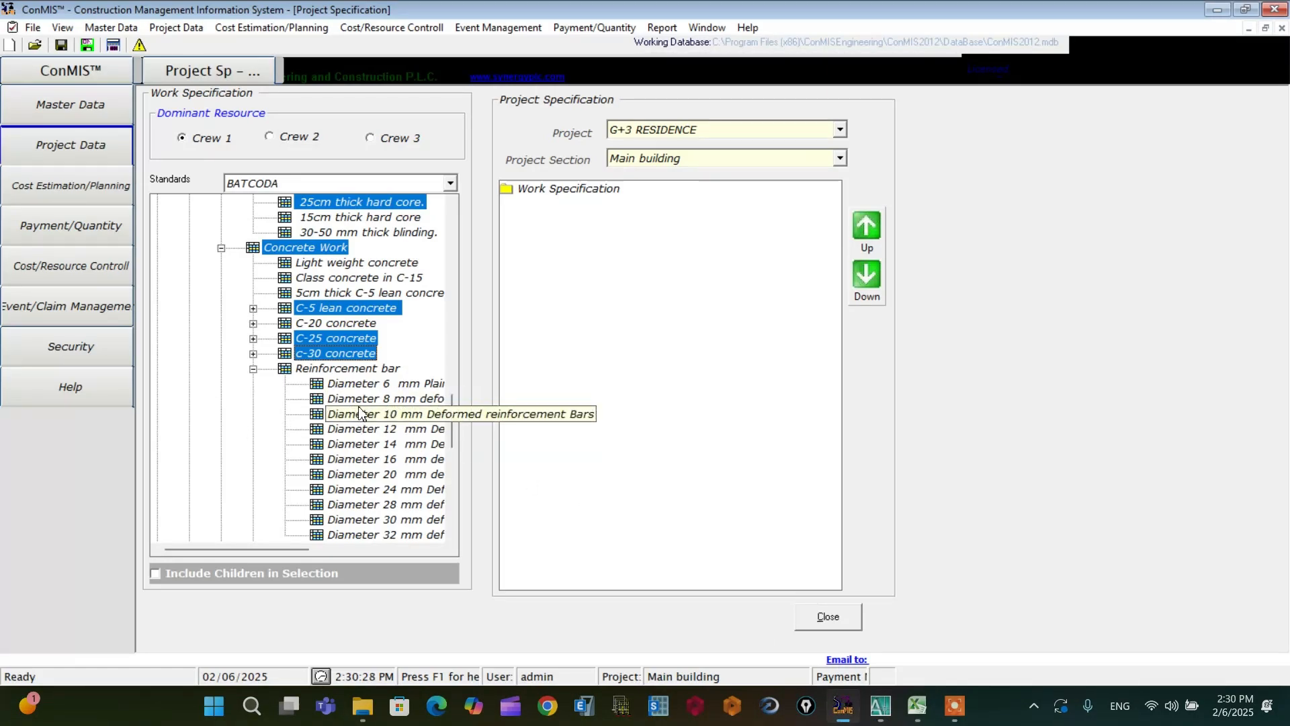
Step: Switch to ConMIS and select the 8, 10, 12, 14, 16 and 20 mm diameter bars under Reinforcement bar
{"action": "left_click", "coordinate": [360, 400]}
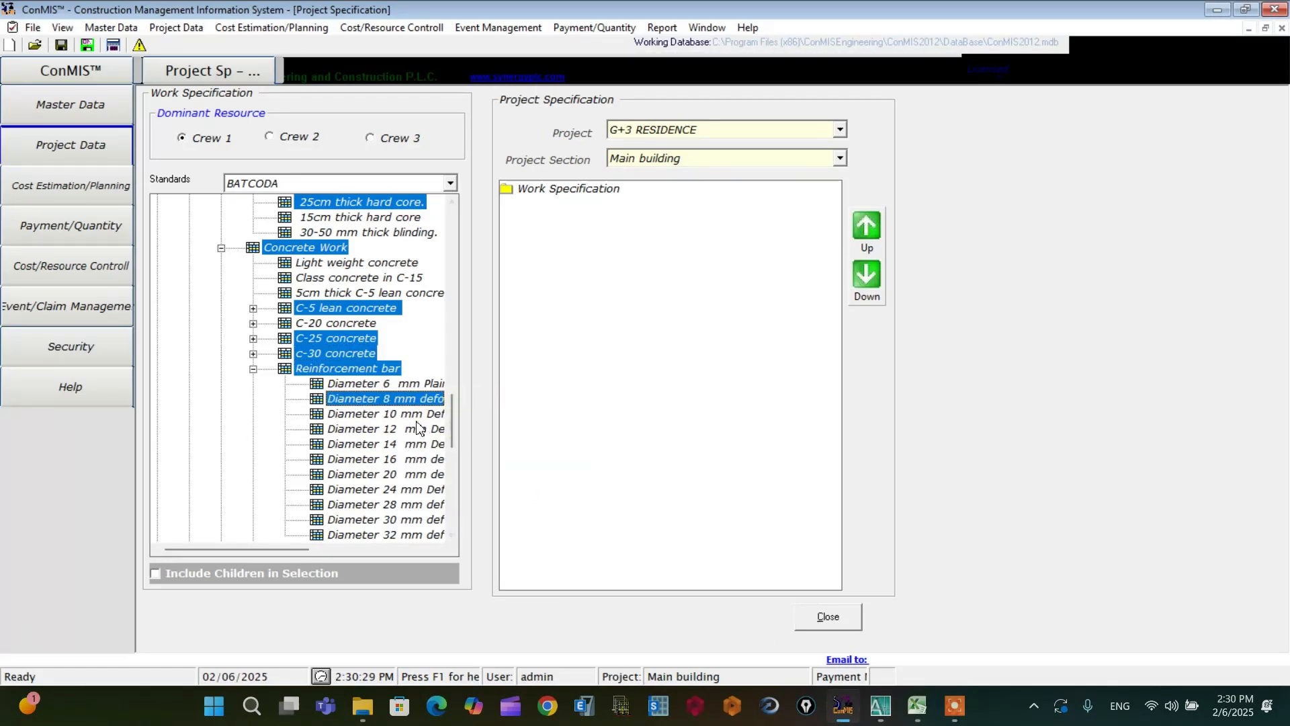
{"action": "left_click", "coordinate": [372, 414]}
{"action": "left_click", "coordinate": [397, 429]}
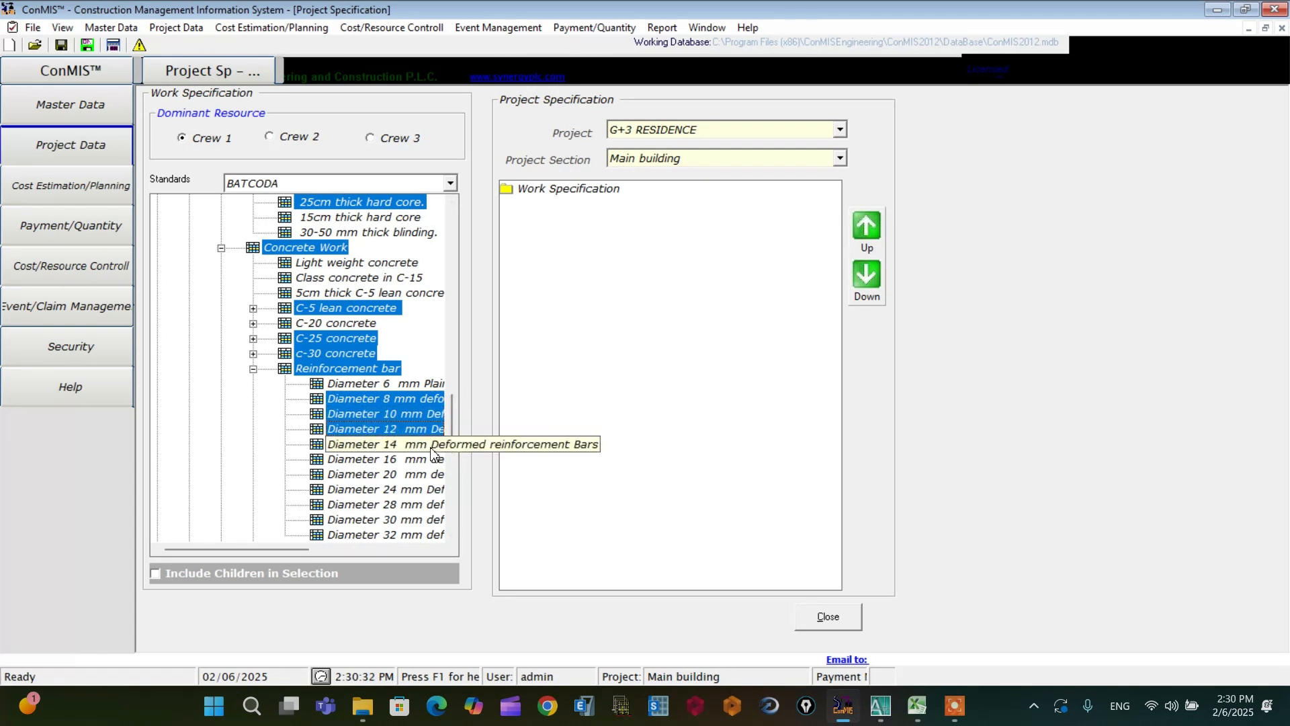
{"action": "left_click", "coordinate": [401, 444]}
{"action": "left_click", "coordinate": [406, 460]}
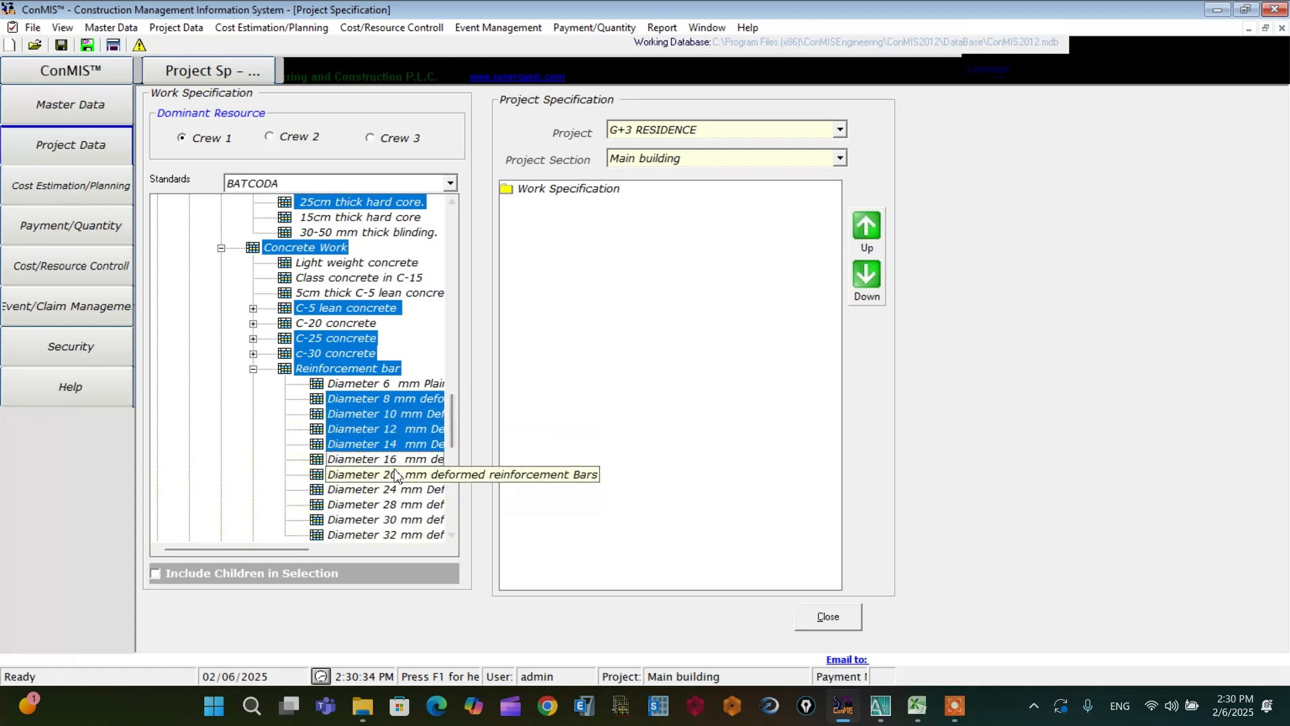
{"action": "left_click", "coordinate": [417, 475]}
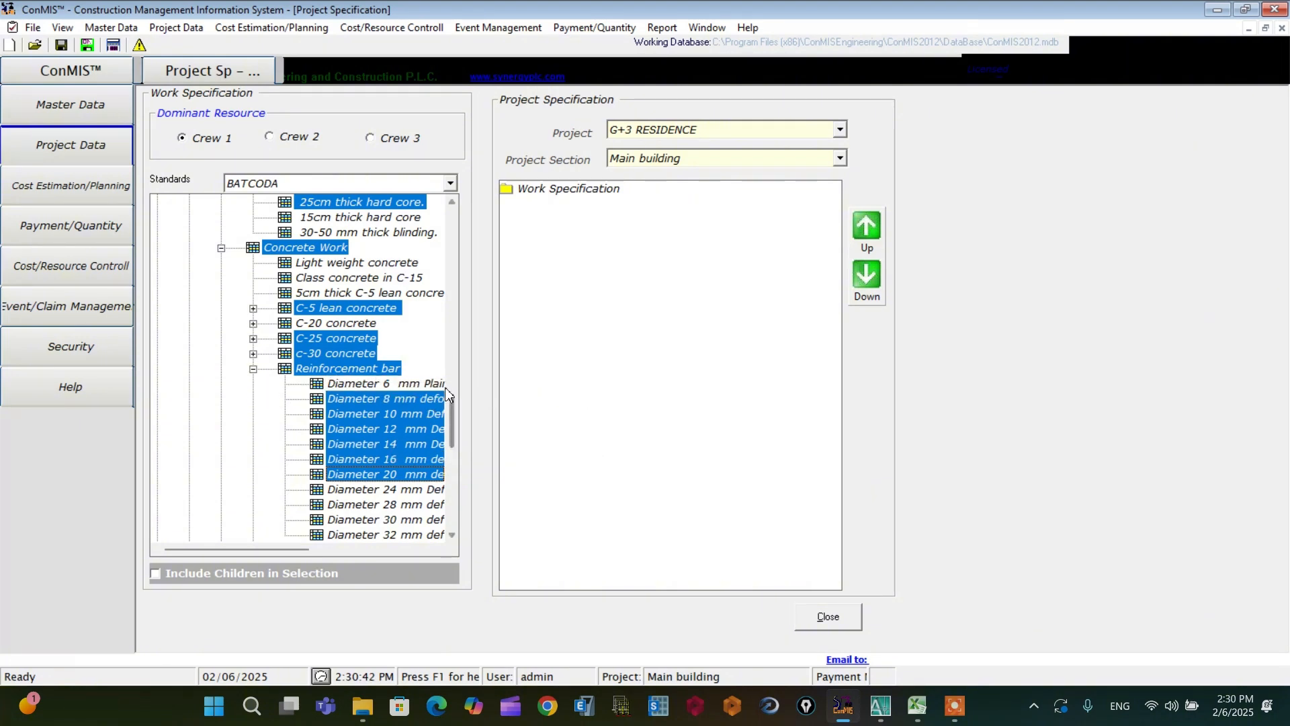
Step: Expand the substructure Formwork list and select the Zigba form work items for footing and mat foundation and for grade beam
{"action": "left_click", "coordinate": [453, 537]}
{"action": "left_click", "coordinate": [453, 538]}
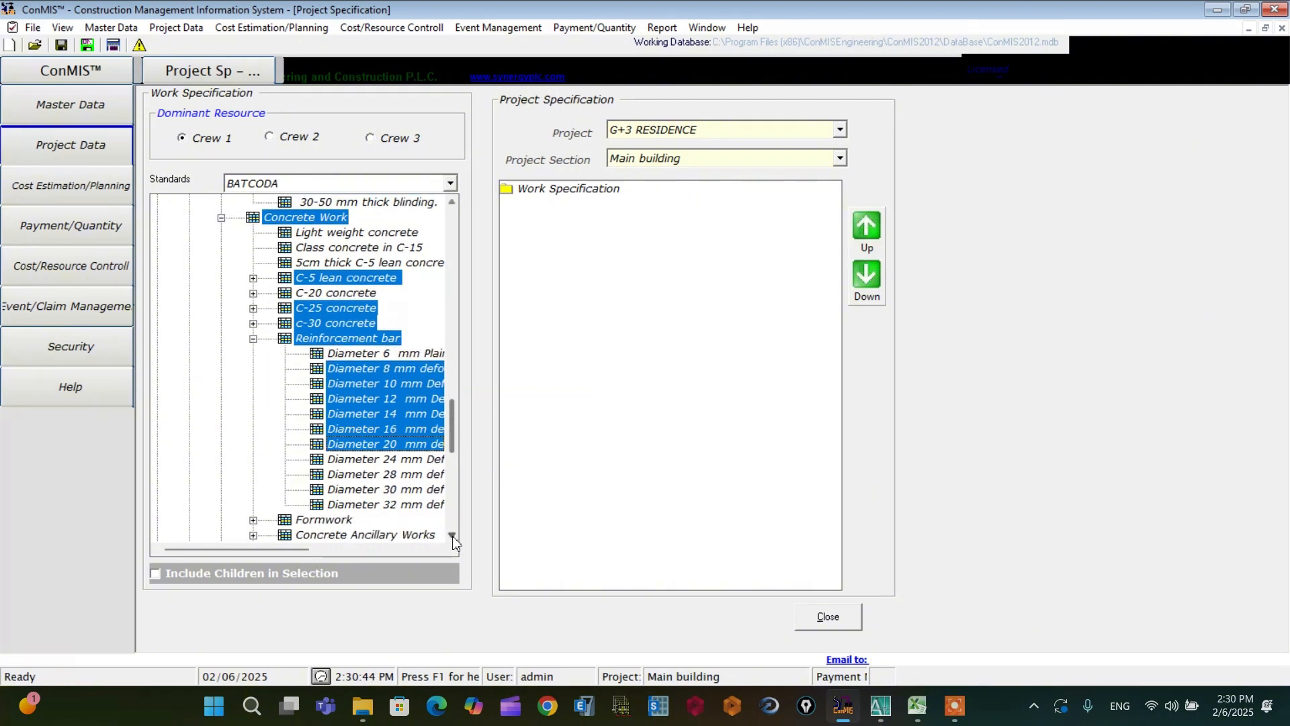
{"action": "left_click", "coordinate": [453, 537]}
{"action": "left_click", "coordinate": [453, 537]}
{"action": "left_click", "coordinate": [453, 537]}
{"action": "left_click", "coordinate": [452, 537]}
{"action": "left_click", "coordinate": [453, 538]}
{"action": "left_click", "coordinate": [452, 537]}
{"action": "left_click", "coordinate": [453, 537]}
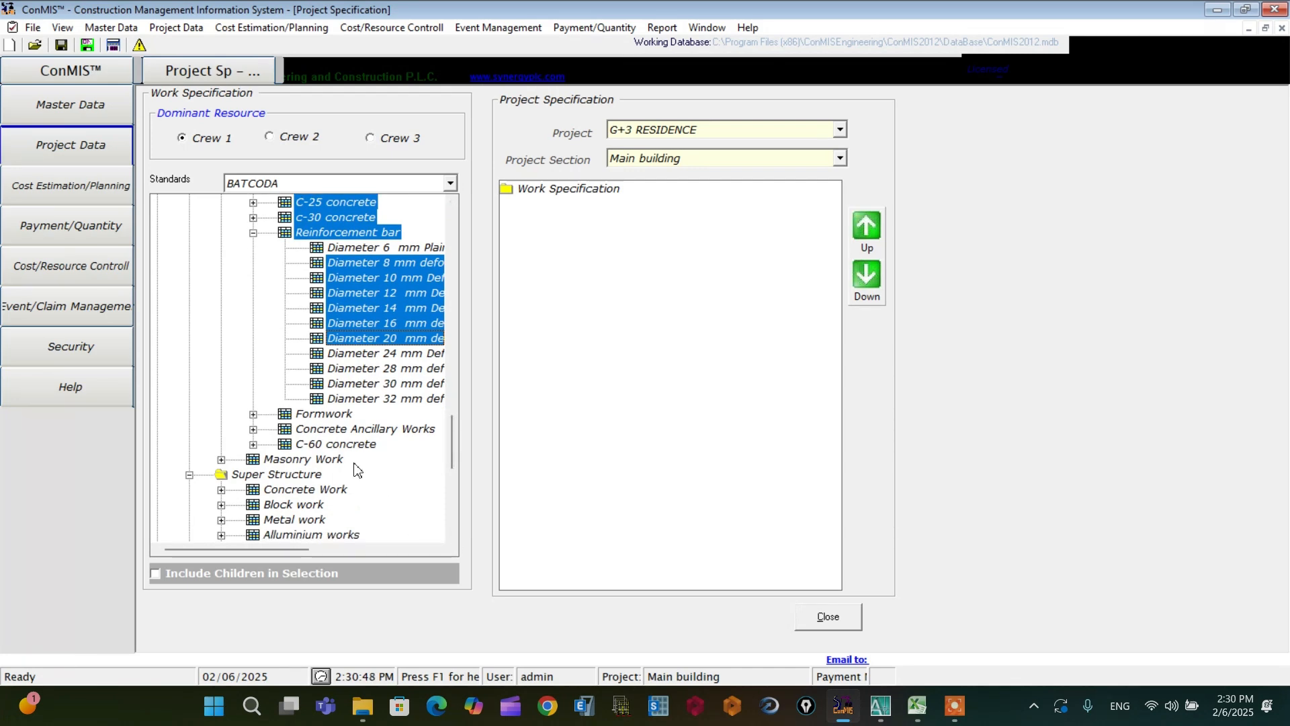
{"action": "left_click", "coordinate": [253, 414]}
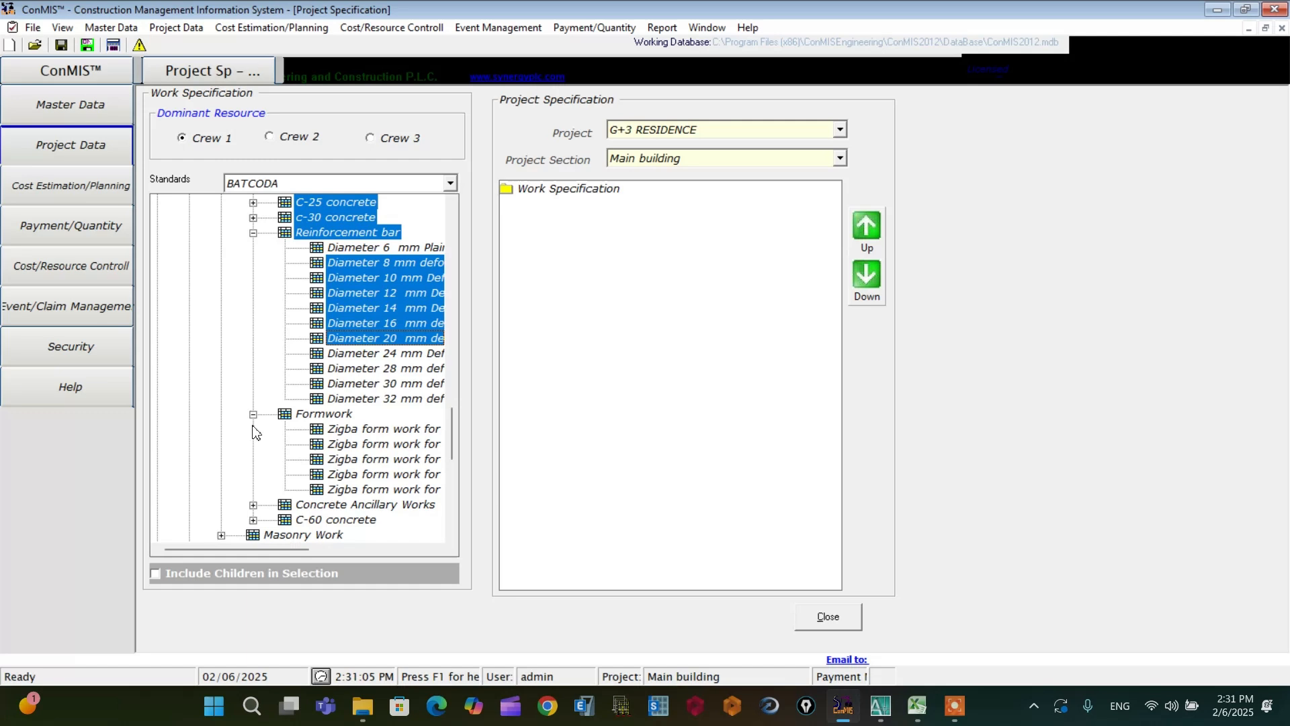
{"action": "left_click", "coordinate": [366, 434]}
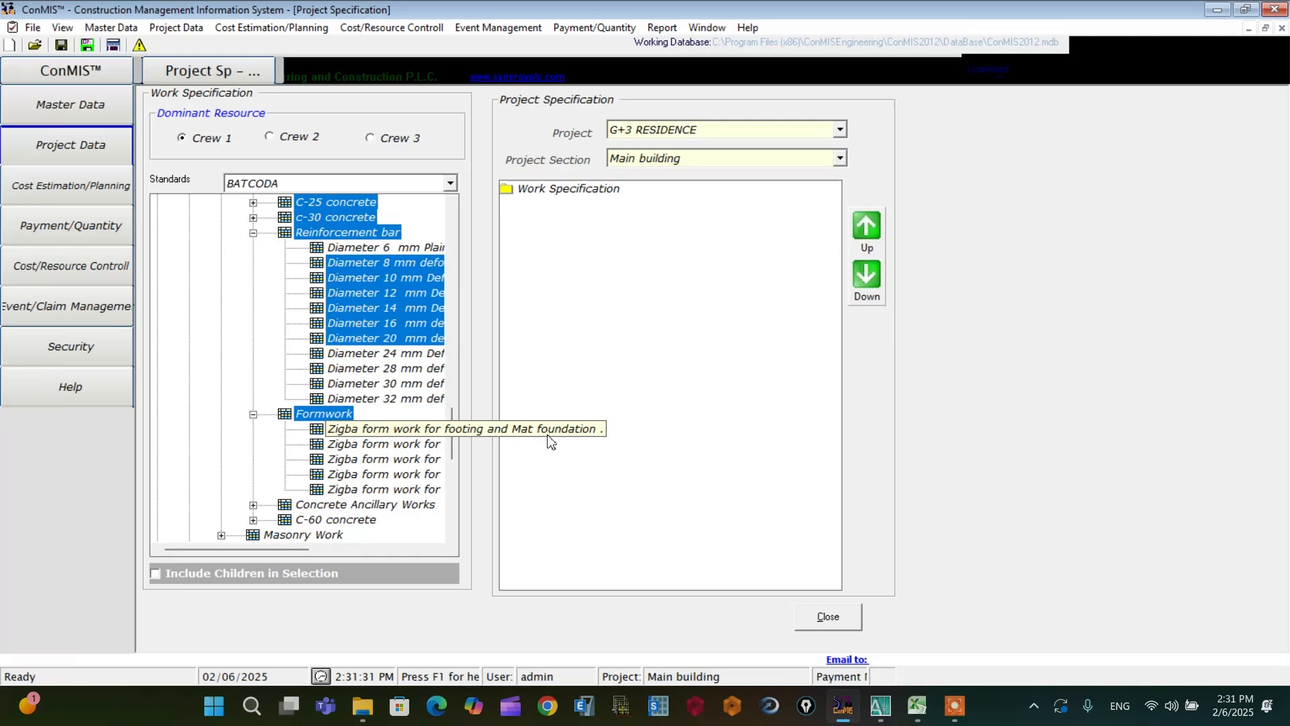
{"action": "left_click", "coordinate": [376, 429], "text": "ctrl"}
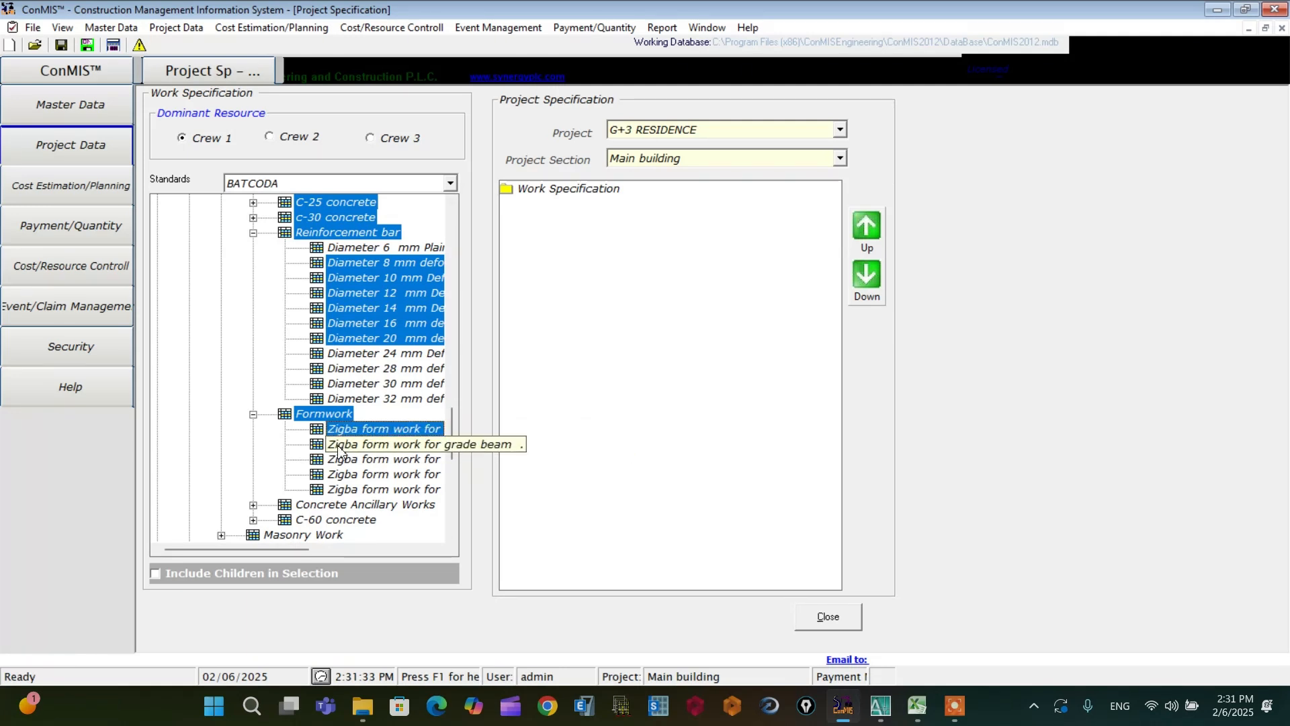
{"action": "left_click", "coordinate": [363, 445], "text": "ctrl"}
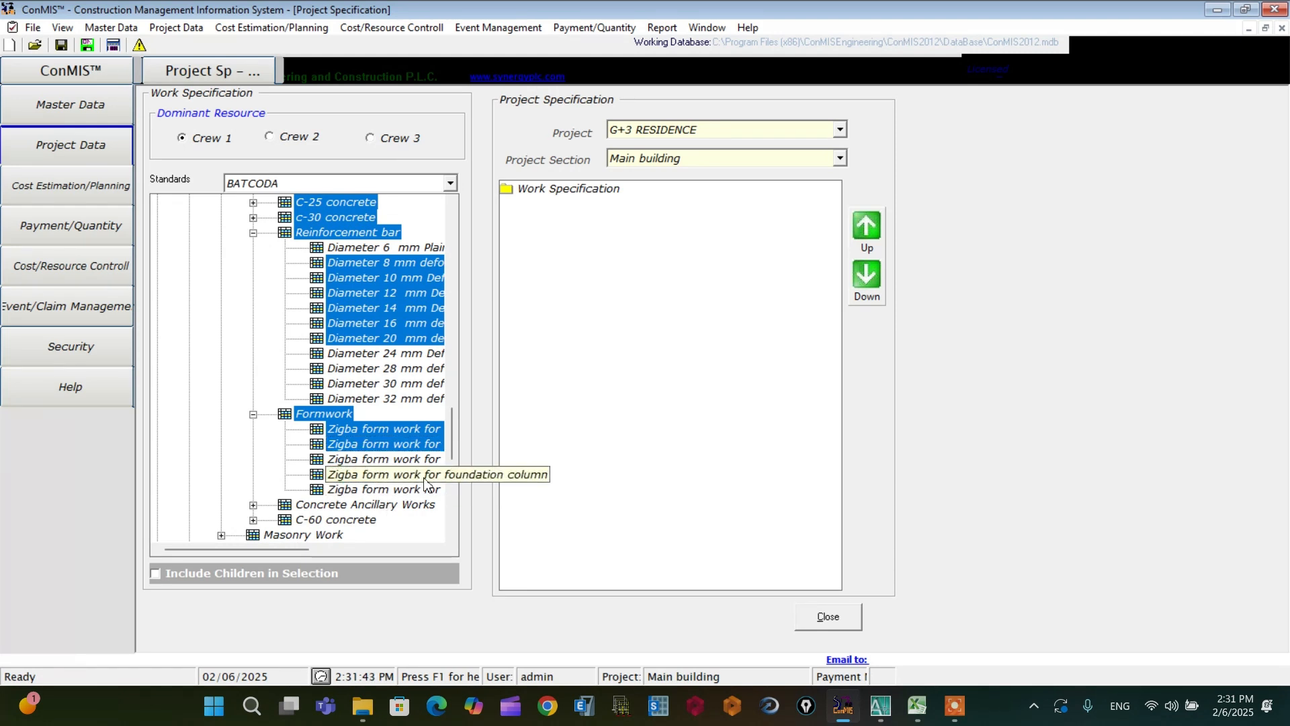
Step: Add the Zigba form work items for foundation column and for suspended and ribbed slab to the selection
{"action": "left_click", "coordinate": [373, 474]}
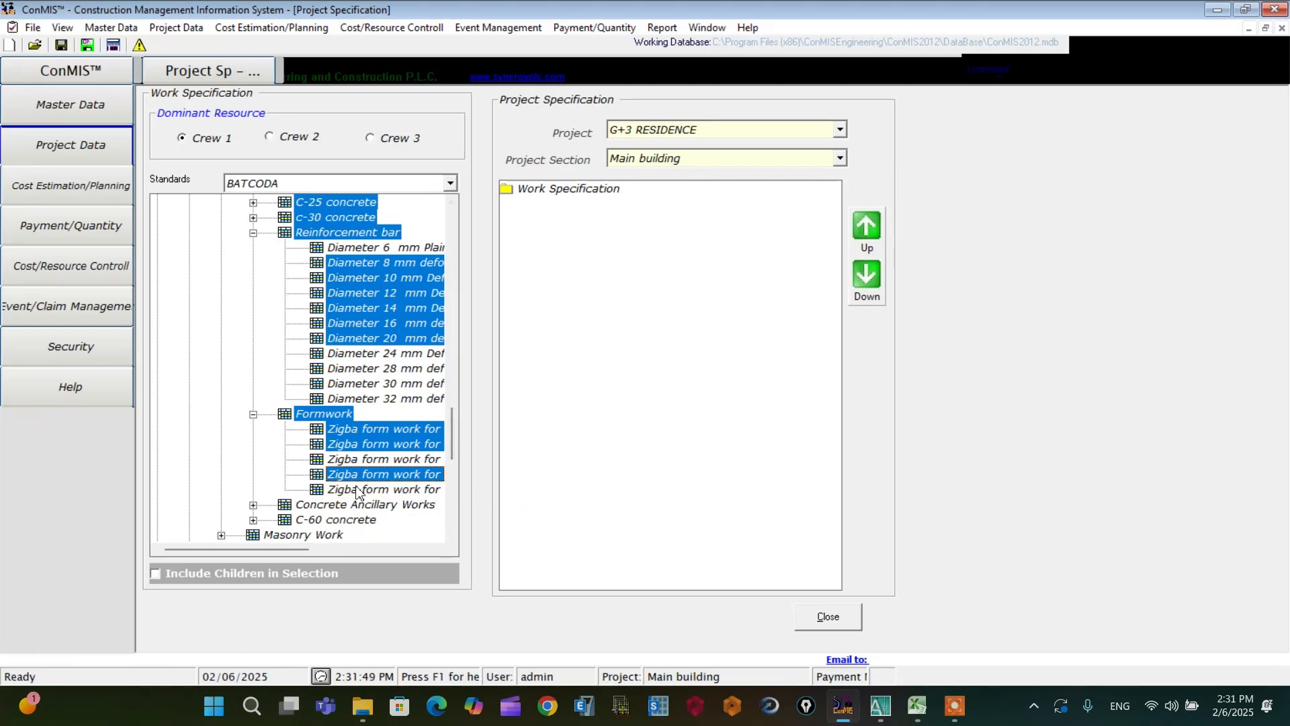
{"action": "left_click", "coordinate": [349, 431]}
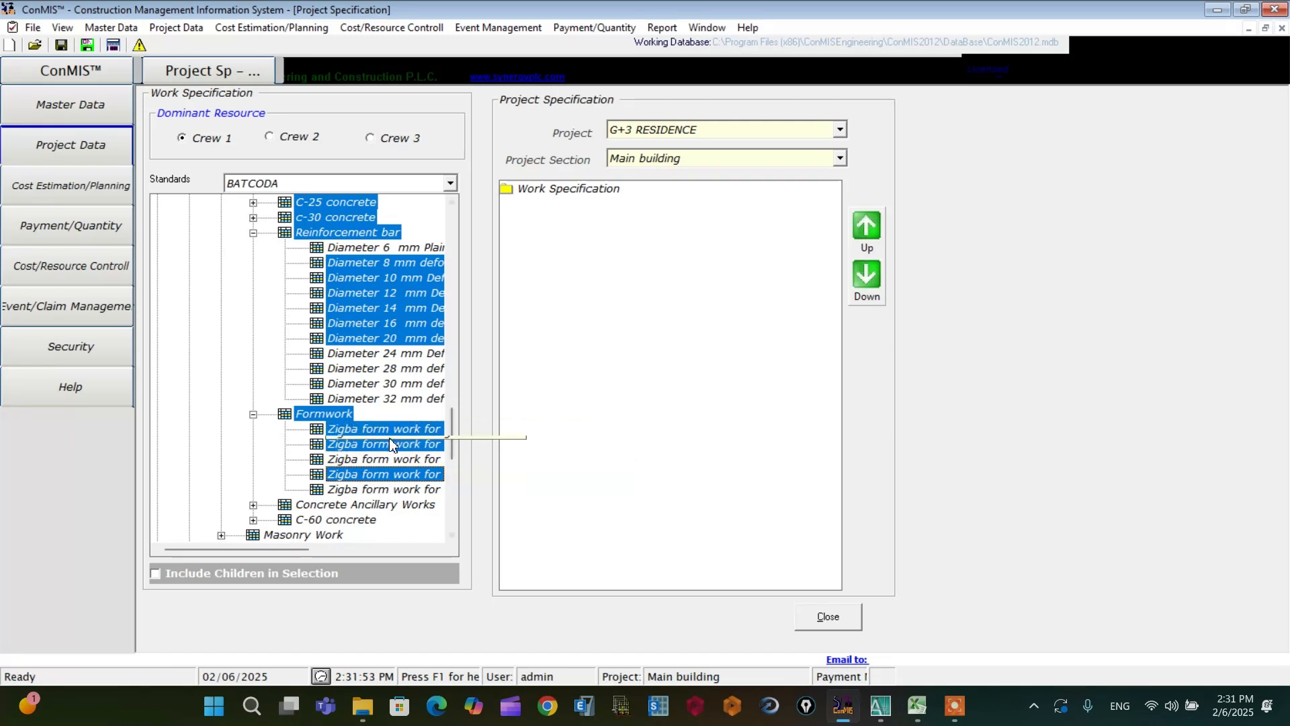
{"action": "left_click", "coordinate": [395, 476]}
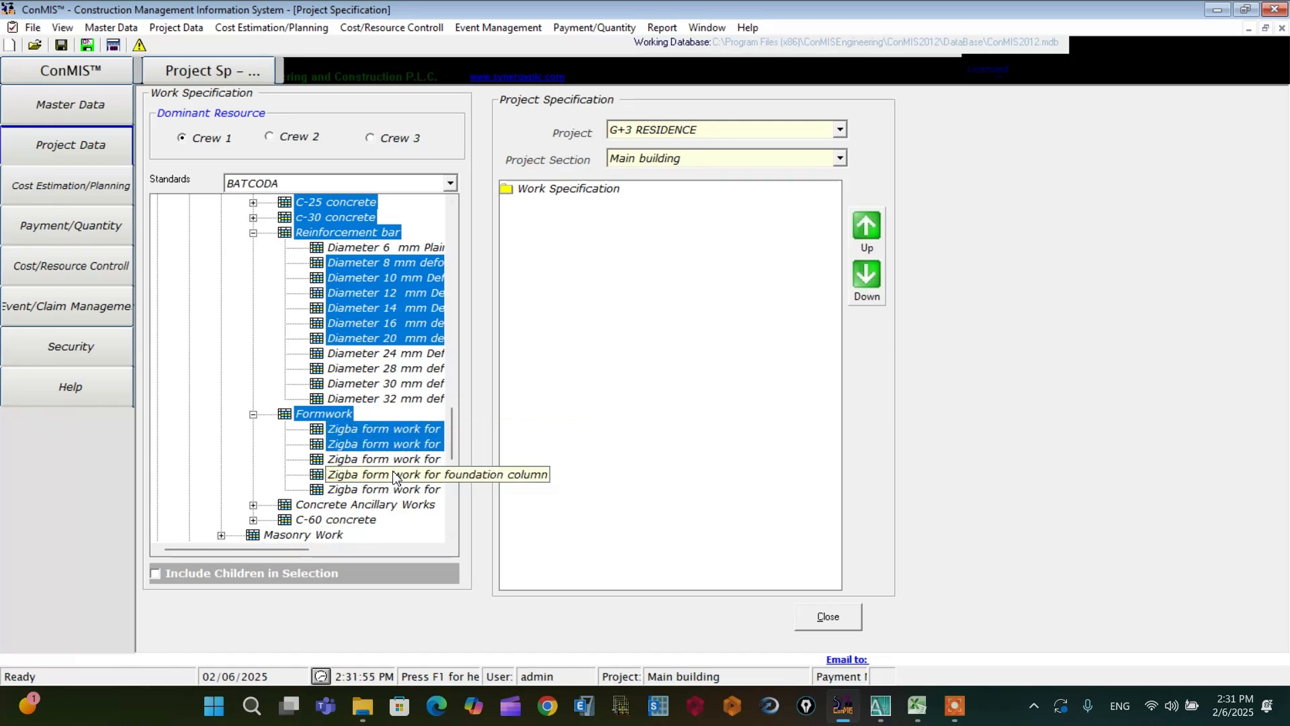
{"action": "left_click", "coordinate": [430, 476]}
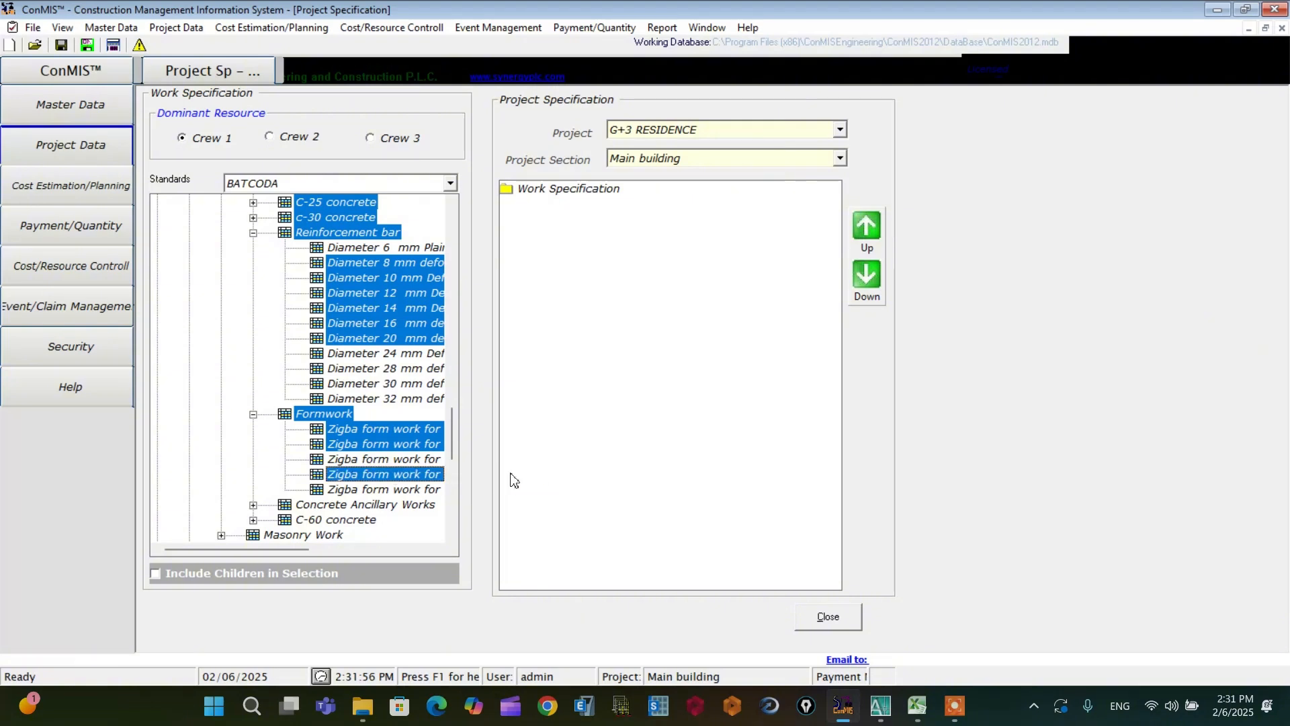
{"action": "left_click", "coordinate": [383, 491], "text": "ctrl"}
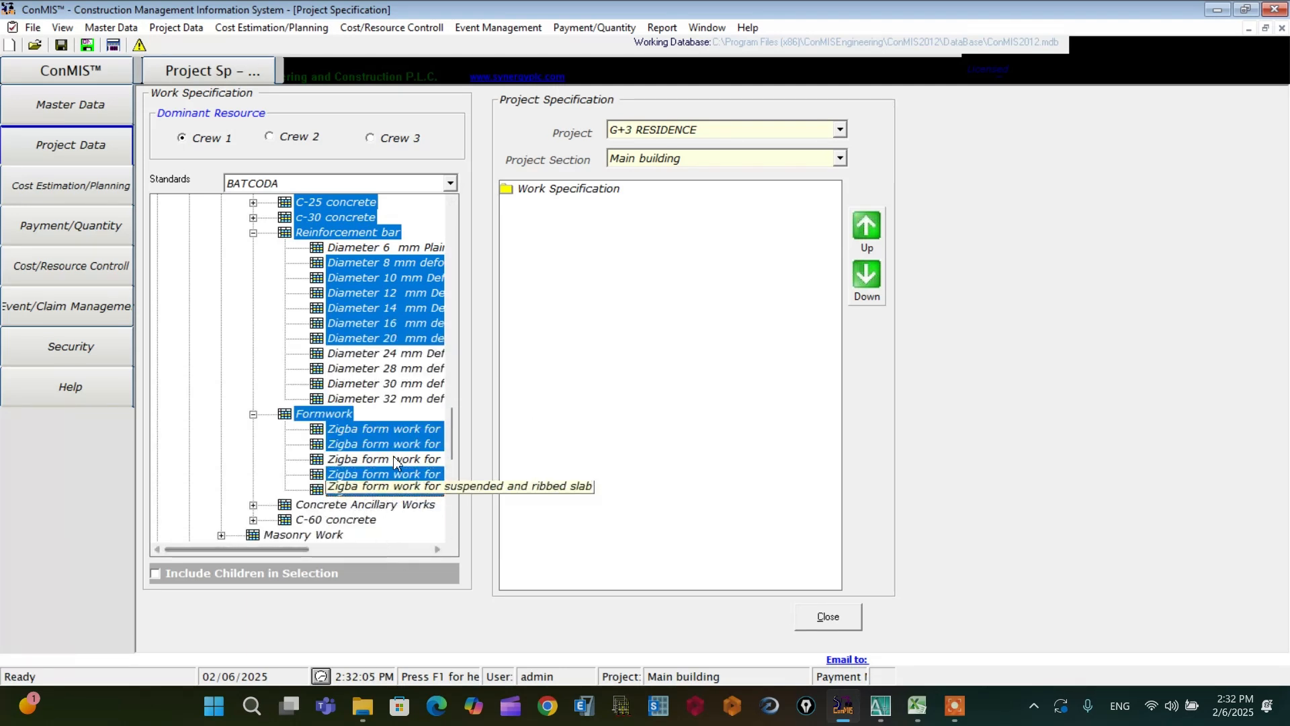
Step: Expand the Masonry Work list located just above Super Structure
{"action": "left_click", "coordinate": [452, 534]}
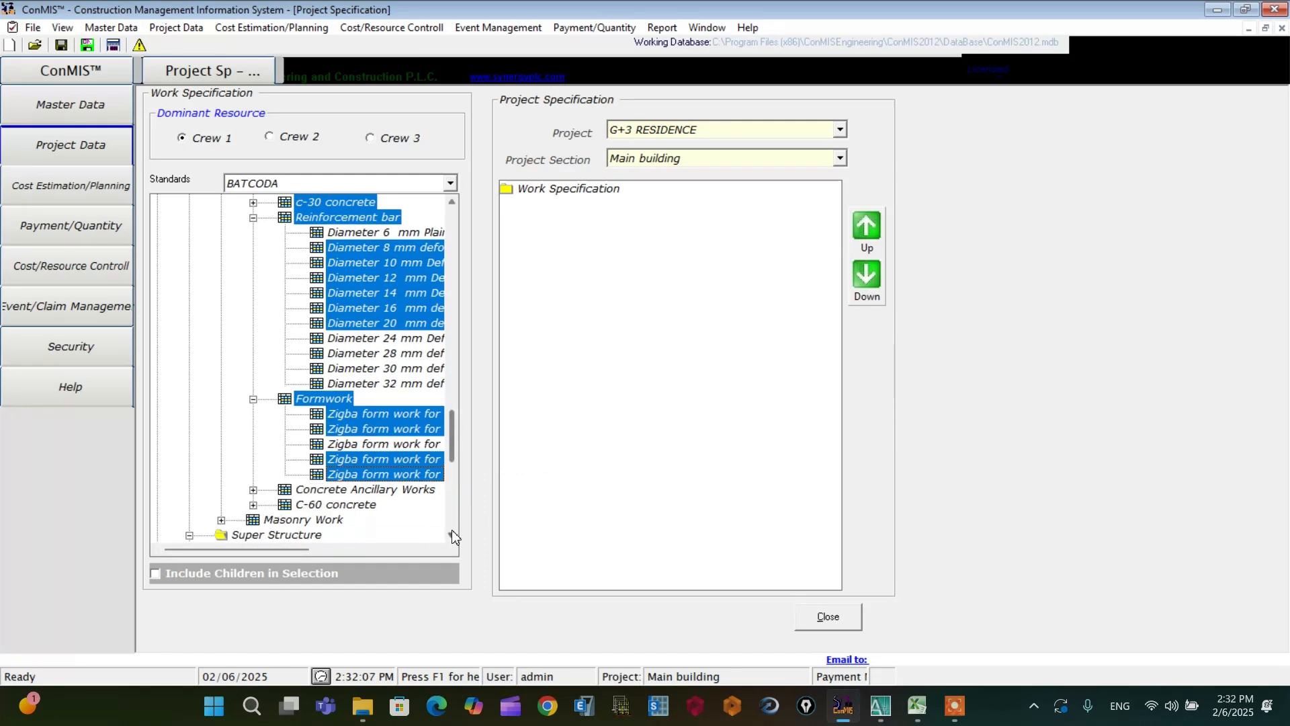
{"action": "left_click", "coordinate": [451, 533]}
{"action": "left_click", "coordinate": [451, 534]}
{"action": "left_click", "coordinate": [452, 534]}
{"action": "left_click", "coordinate": [451, 533]}
{"action": "left_click", "coordinate": [451, 533]}
{"action": "left_click", "coordinate": [451, 534]}
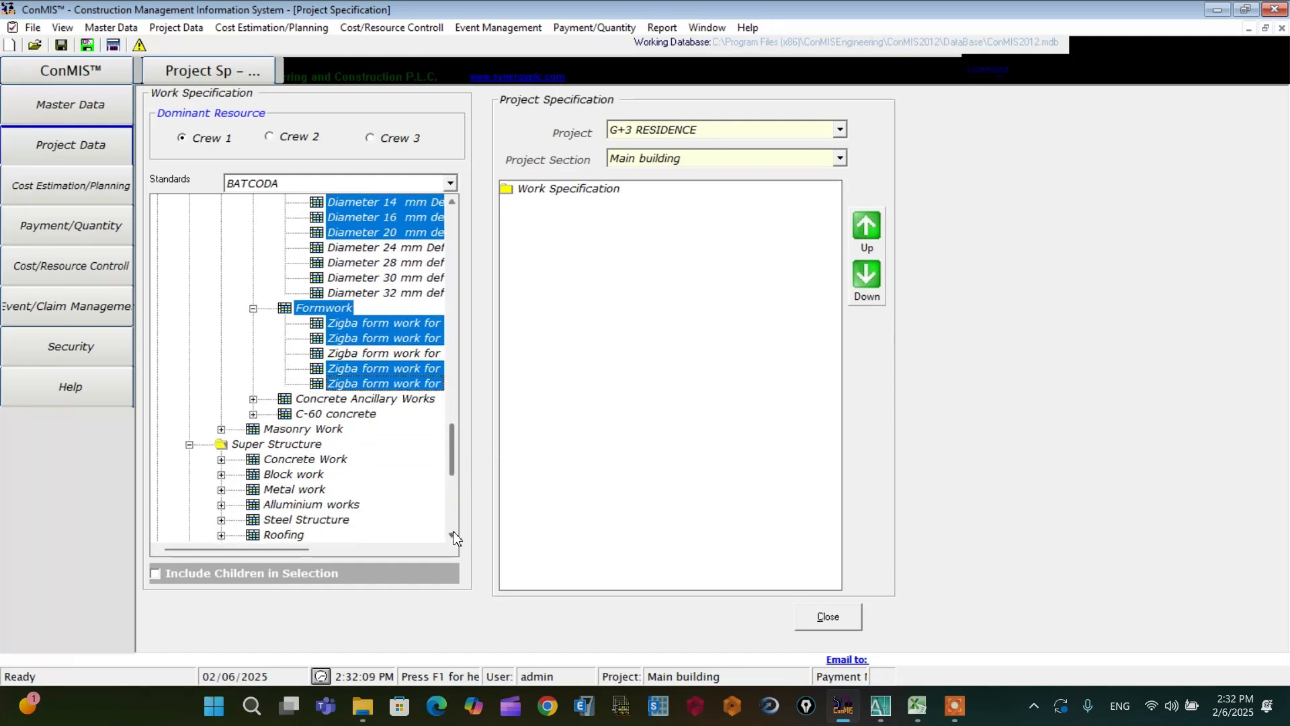
{"action": "left_click", "coordinate": [451, 534]}
{"action": "left_click", "coordinate": [451, 534]}
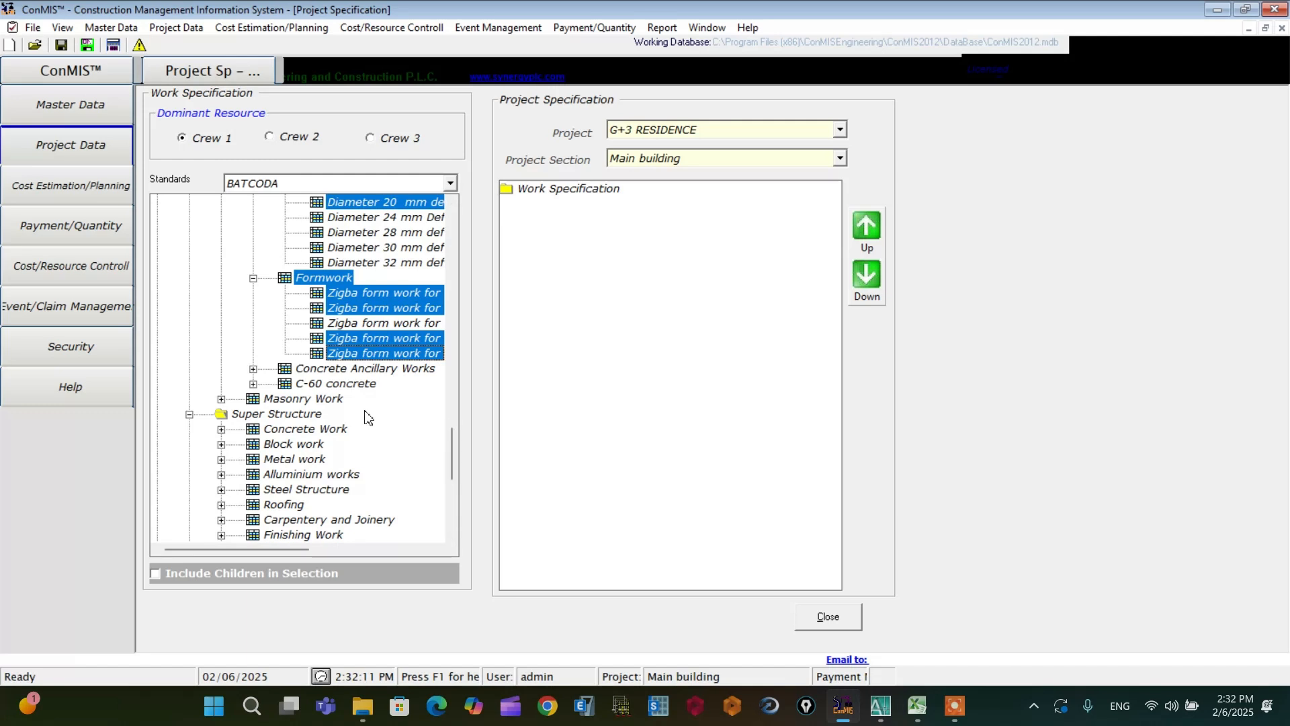
{"action": "left_click", "coordinate": [221, 399]}
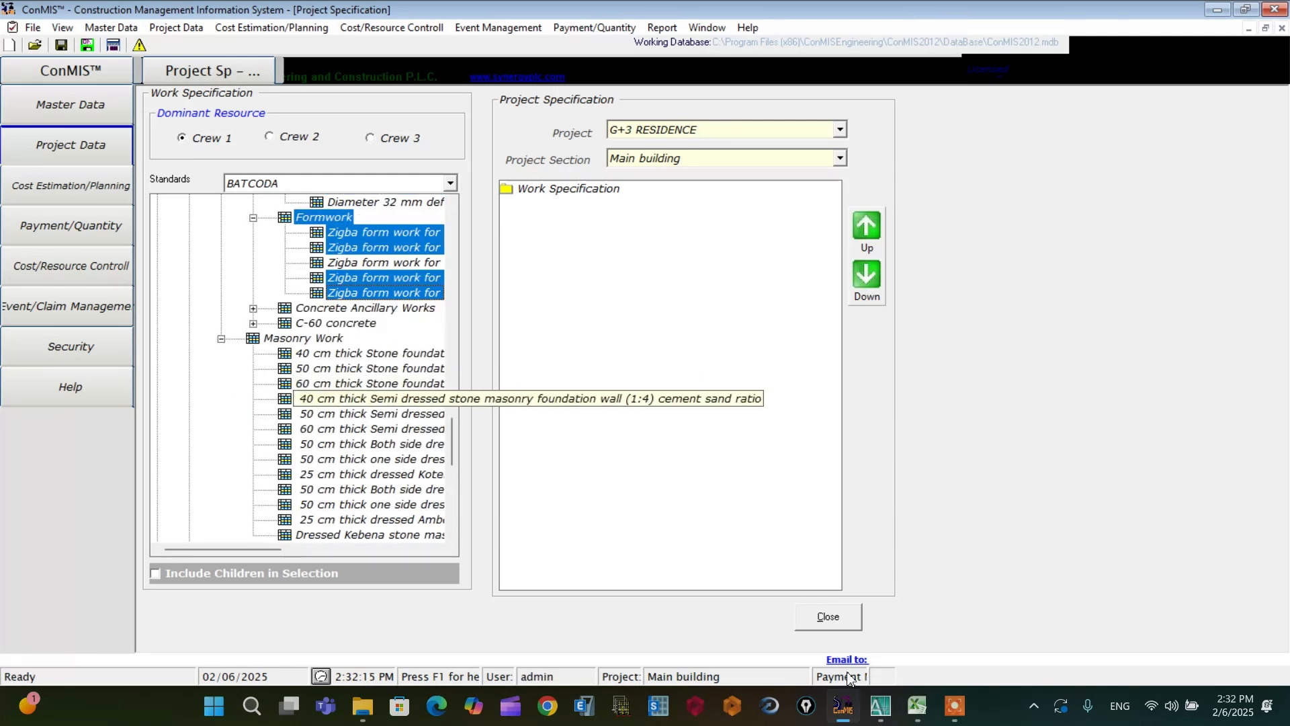
Step: Switch to AutoCAD and examine the foundation masonry wall in the Section X-X detail
{"action": "left_click", "coordinate": [880, 705]}
{"action": "scroll", "coordinate": [630, 477], "scroll_direction": "down", "scroll_amount": 2}
{"action": "scroll", "coordinate": [391, 274], "scroll_direction": "up", "scroll_amount": 2}
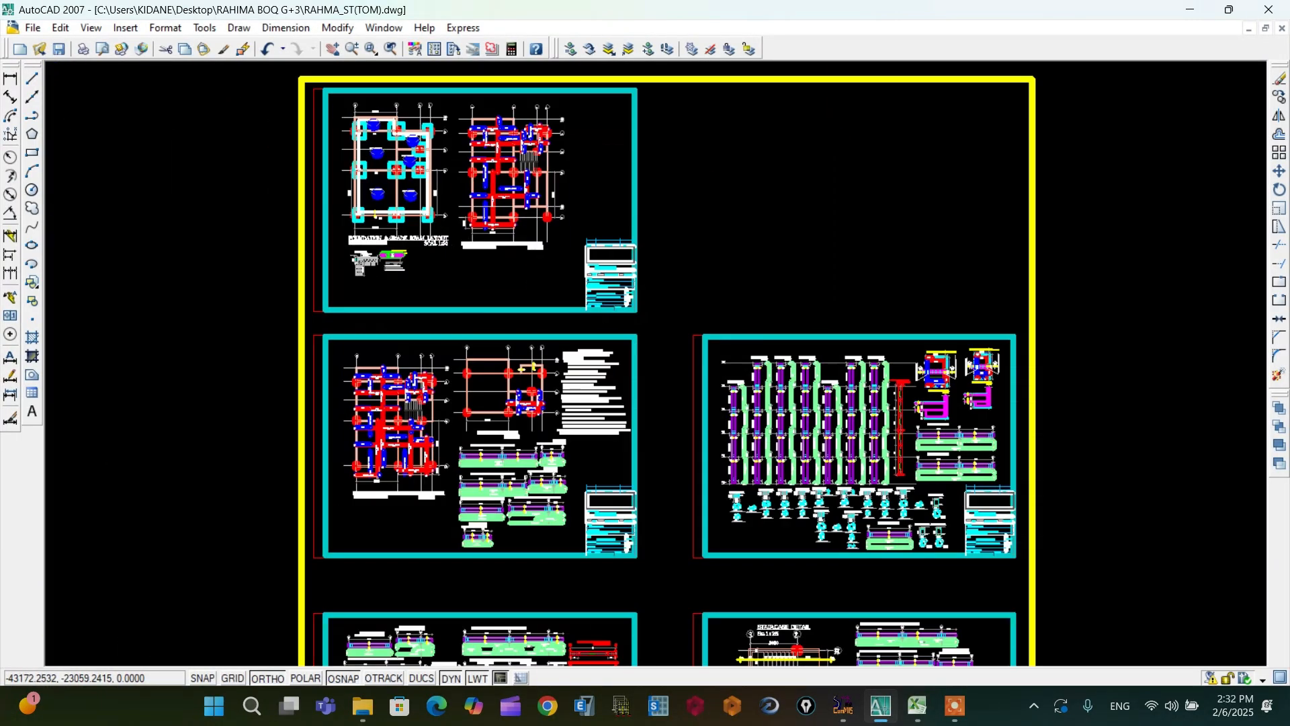
{"action": "scroll", "coordinate": [373, 262], "scroll_direction": "up", "scroll_amount": 6}
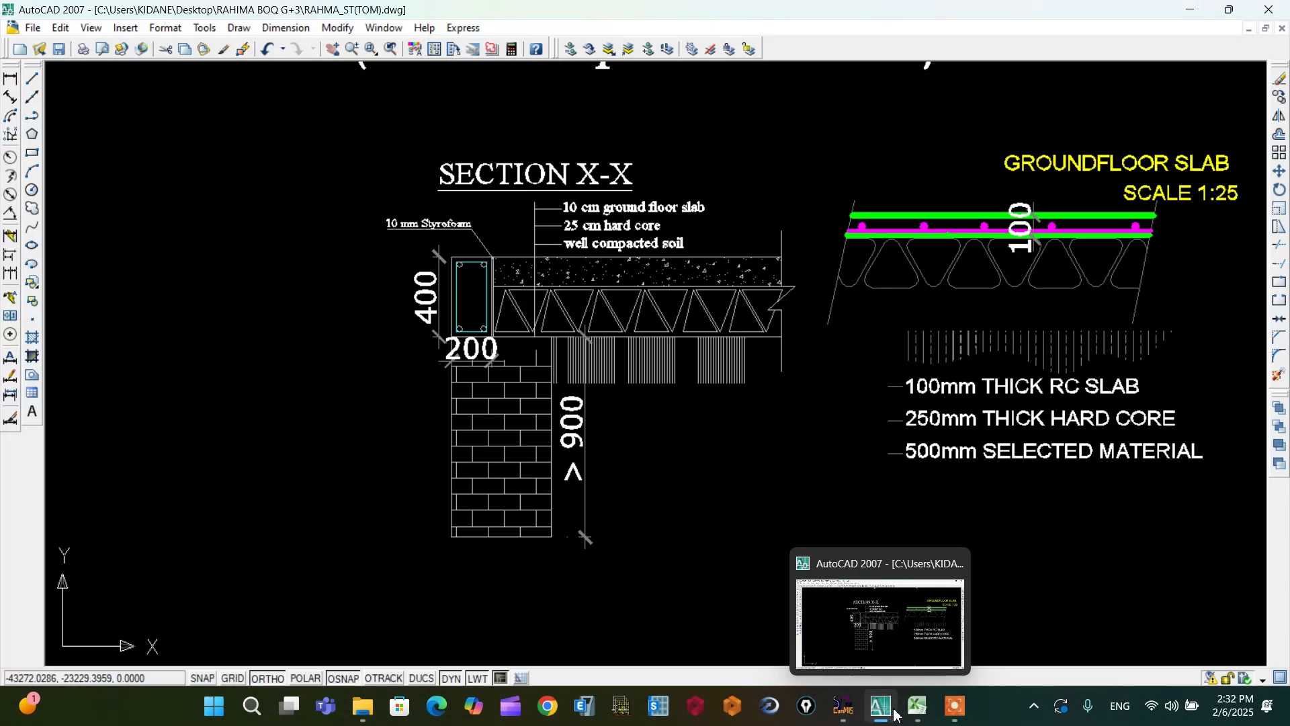
Step: Return to ConMIS and select the 50 cm thick stone foundation masonry (1:4) B.G.L and 25 cm thick dressed Ambo items
{"action": "left_click", "coordinate": [844, 706]}
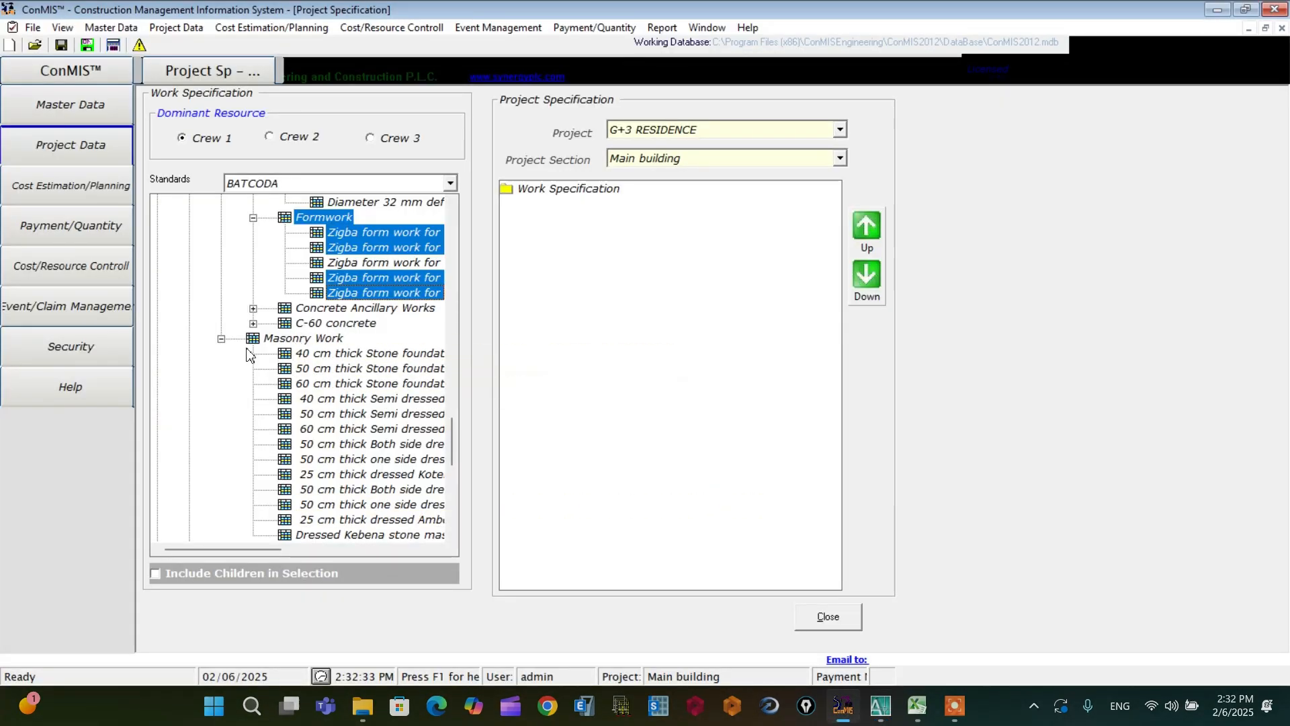
{"action": "left_click", "coordinate": [322, 371], "text": "ctrl"}
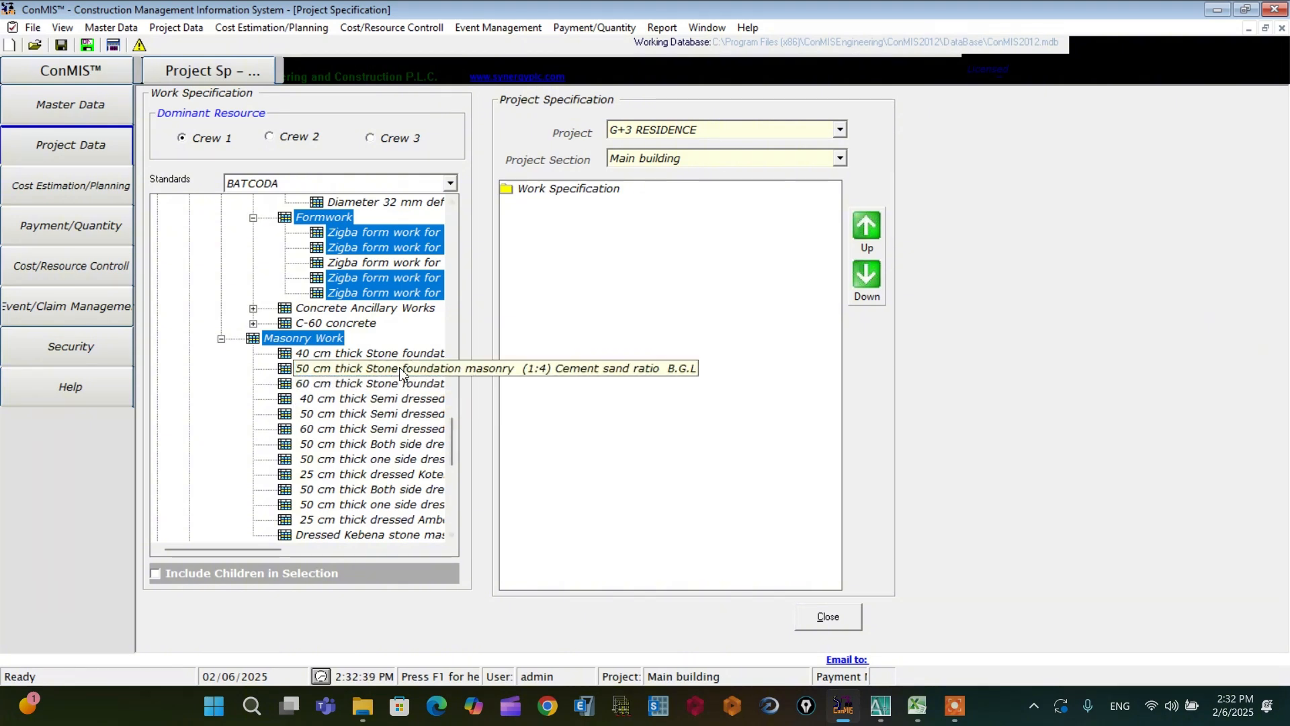
{"action": "left_click_drag", "start_coordinate": [453, 444], "coordinate": [453, 458]}
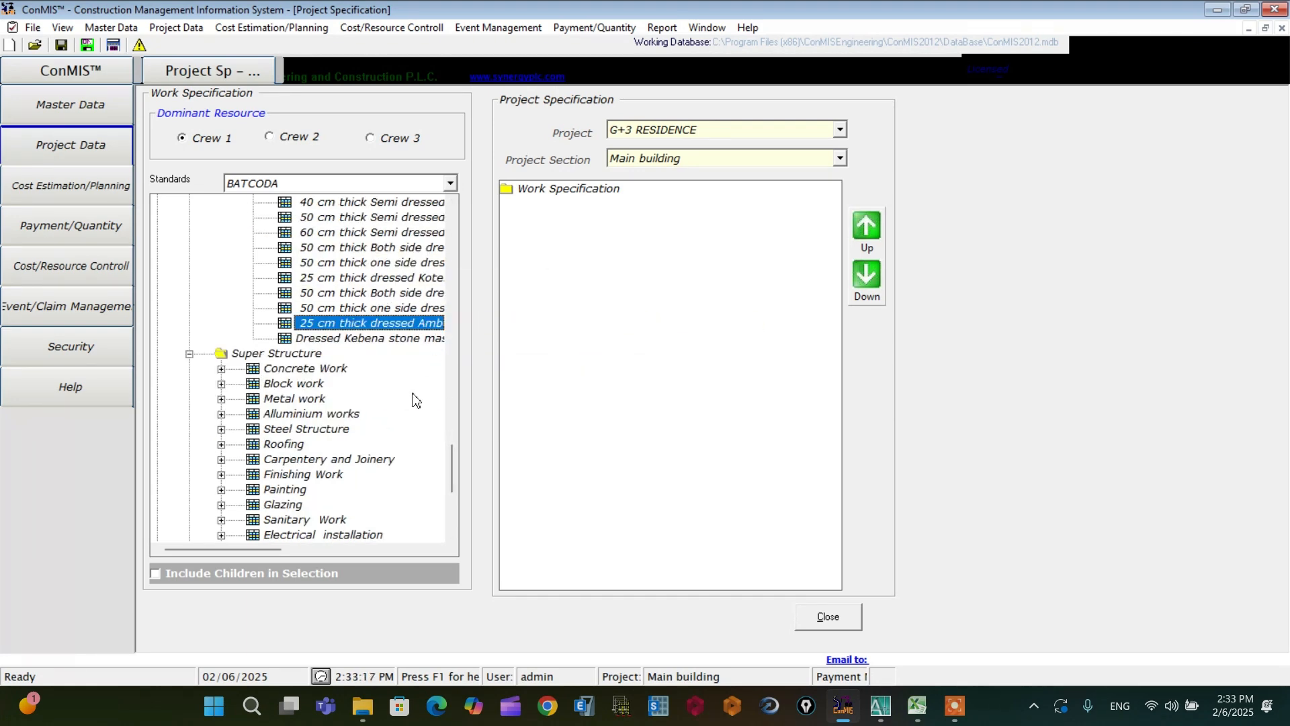
Step: Under Super Structure Concrete Work, select C-25 stair case landing and beam and lintels, plus C-30 elevation column and 15cm thick C-30 items
{"action": "left_click", "coordinate": [290, 355]}
{"action": "left_click", "coordinate": [221, 369]}
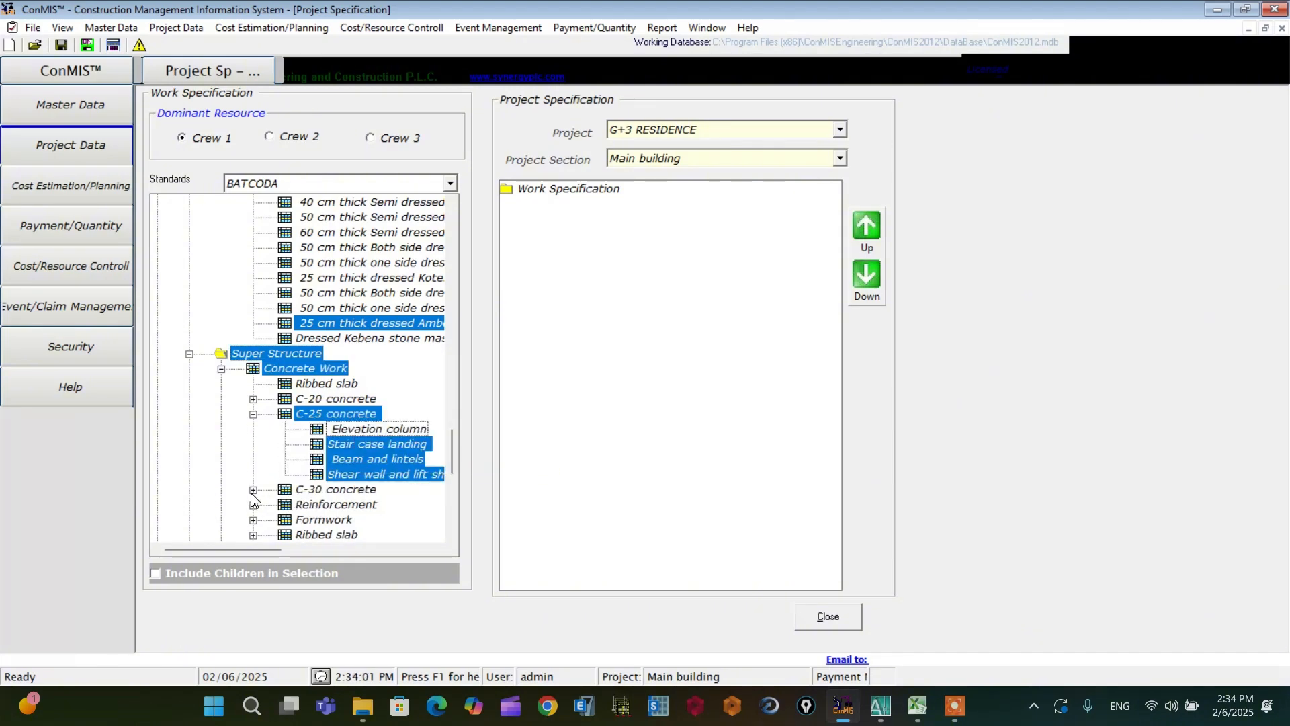
{"action": "left_click", "coordinate": [253, 490]}
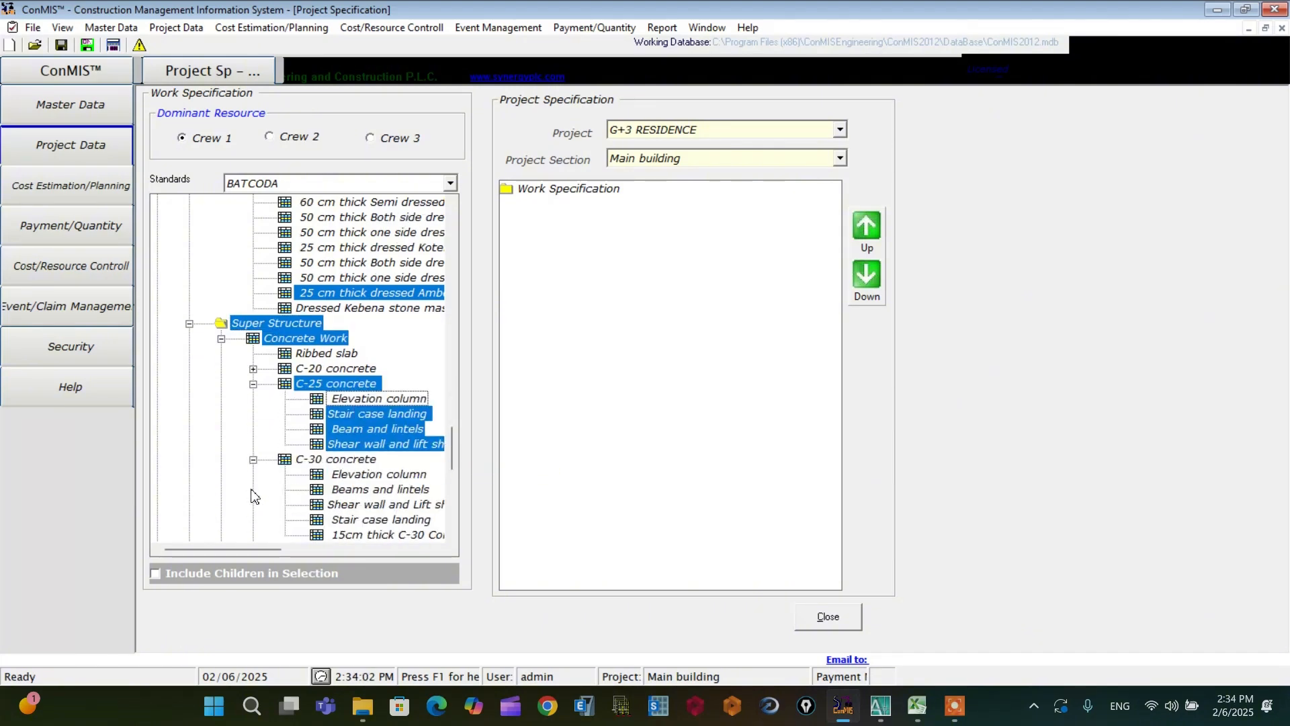
{"action": "left_click", "coordinate": [361, 476]}
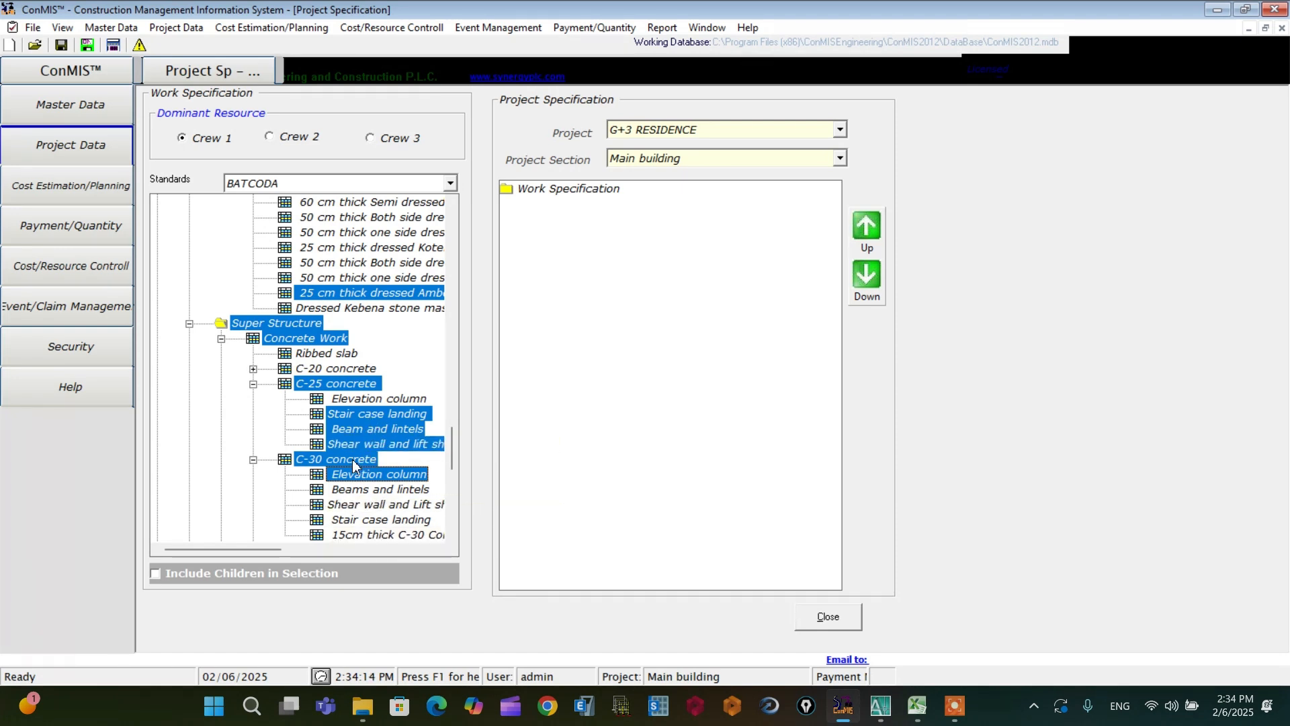
{"action": "left_click", "coordinate": [354, 537]}
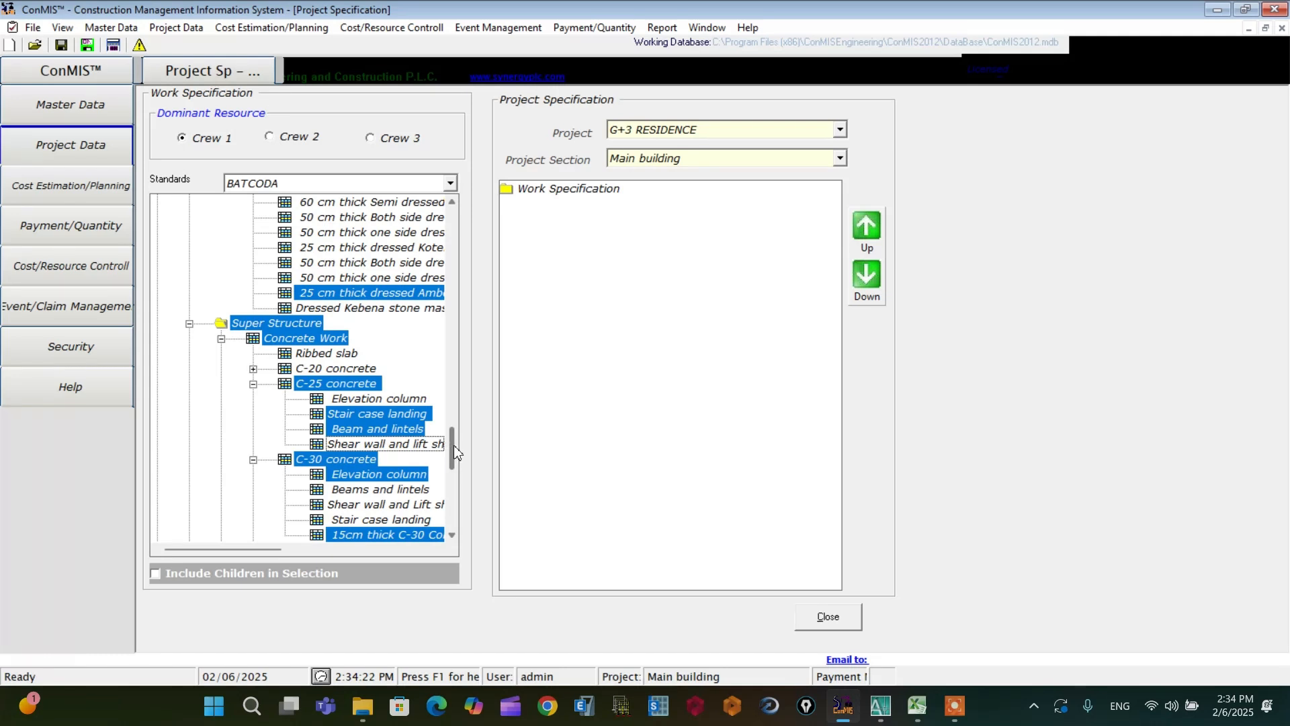
{"action": "left_click_drag", "start_coordinate": [454, 445], "coordinate": [450, 468]}
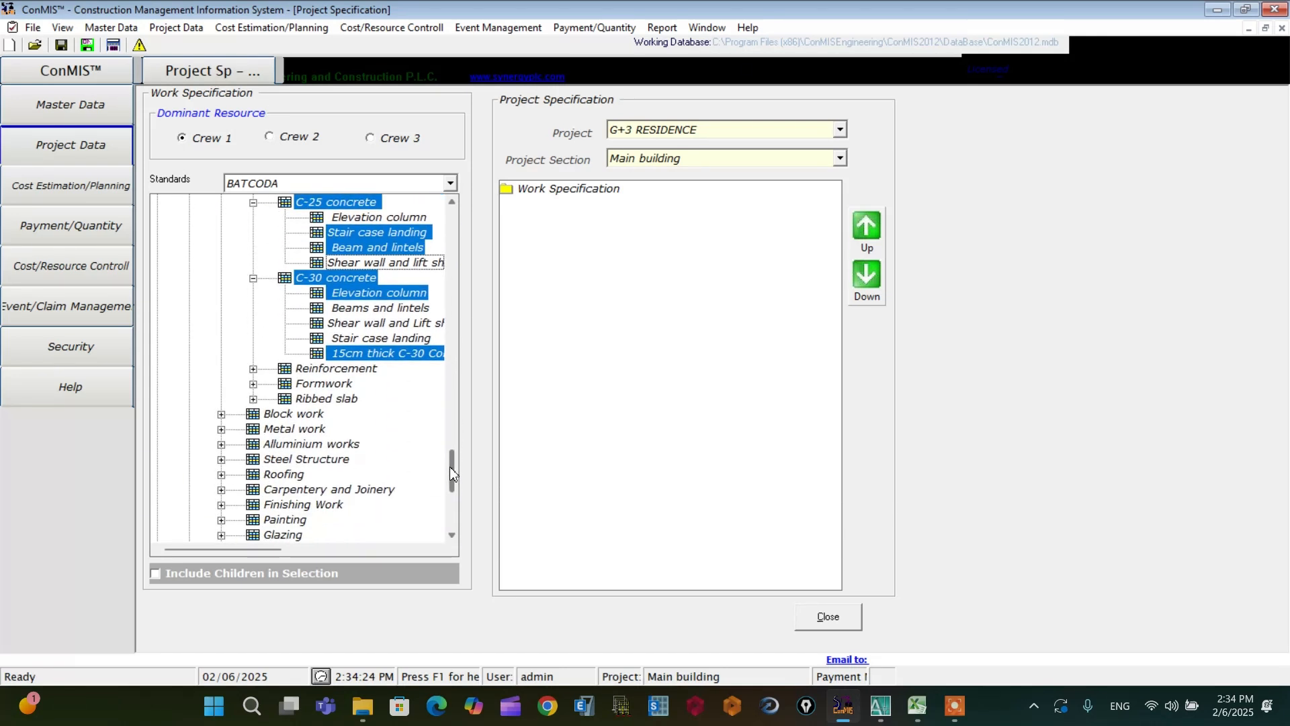
Step: Under Super Structure Reinforcement, select the 8, 10, 12, 14, 16 and 20 mm diameter deformed bar items and collapse the list
{"action": "left_click", "coordinate": [253, 369]}
{"action": "left_click", "coordinate": [376, 398]}
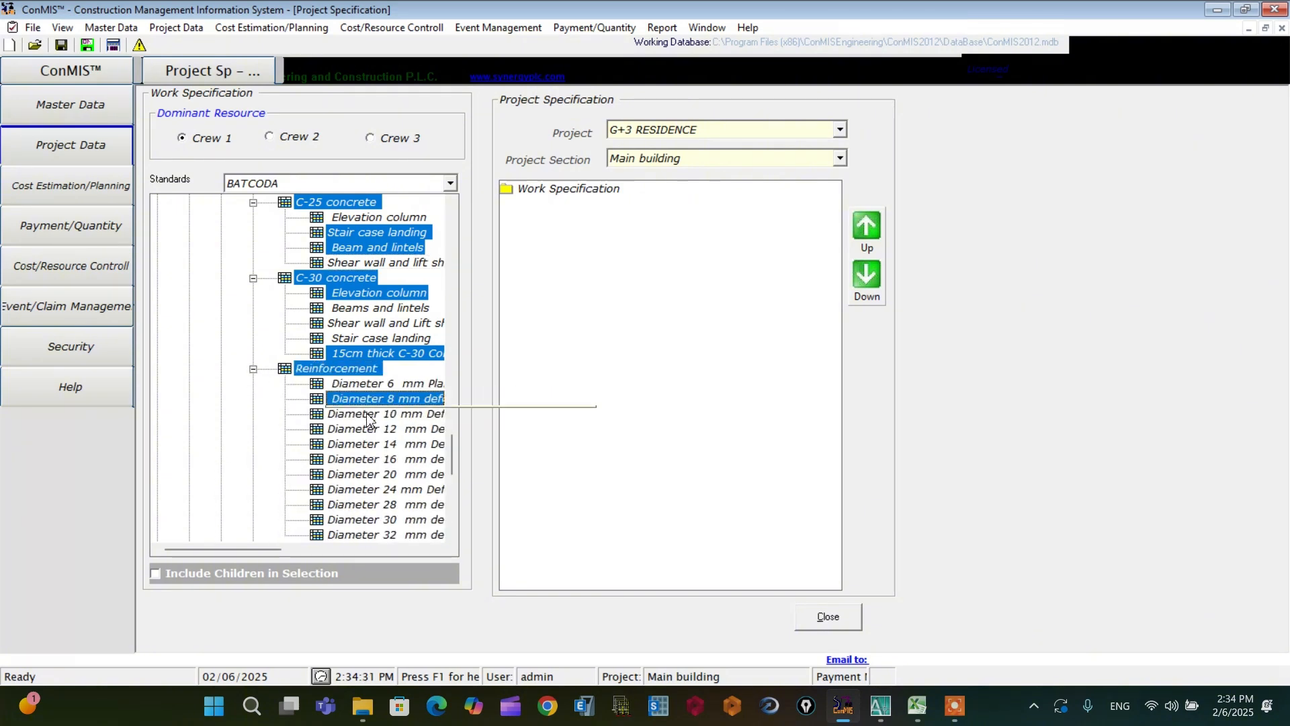
{"action": "left_click", "coordinate": [375, 413]}
{"action": "left_click", "coordinate": [387, 430]}
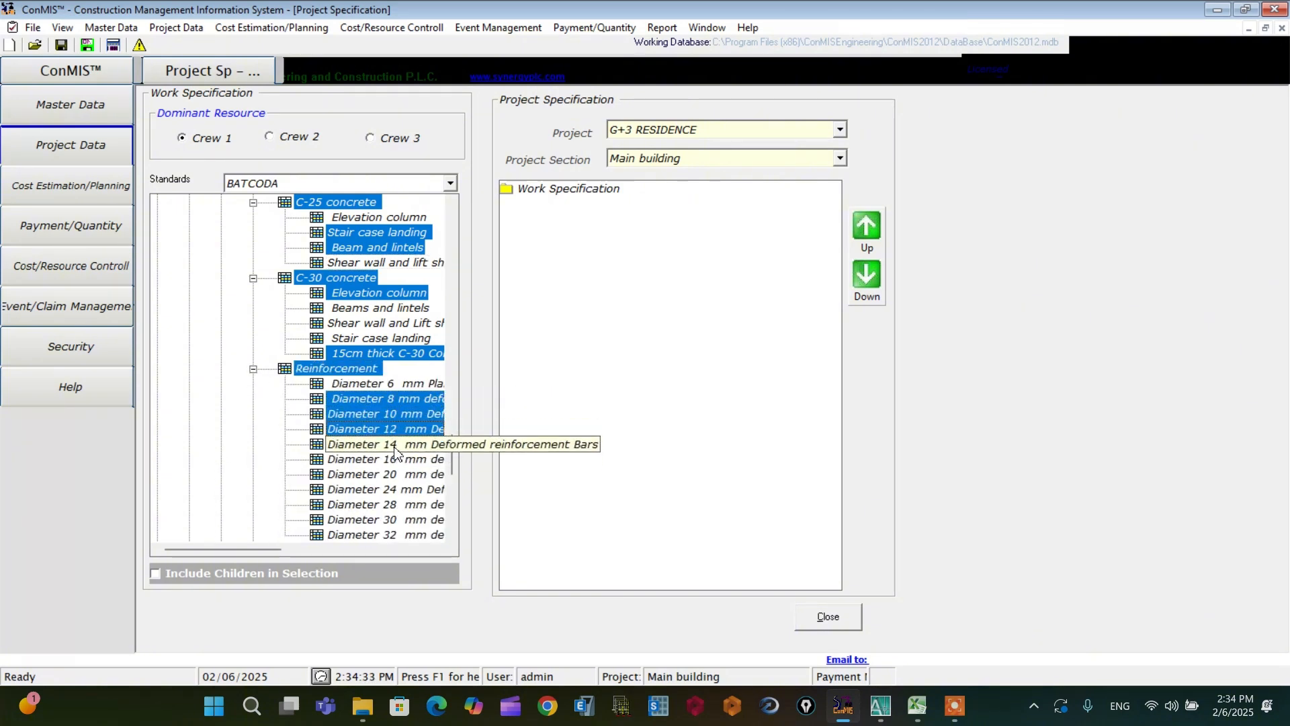
{"action": "left_click", "coordinate": [400, 445]}
{"action": "left_click", "coordinate": [404, 473]}
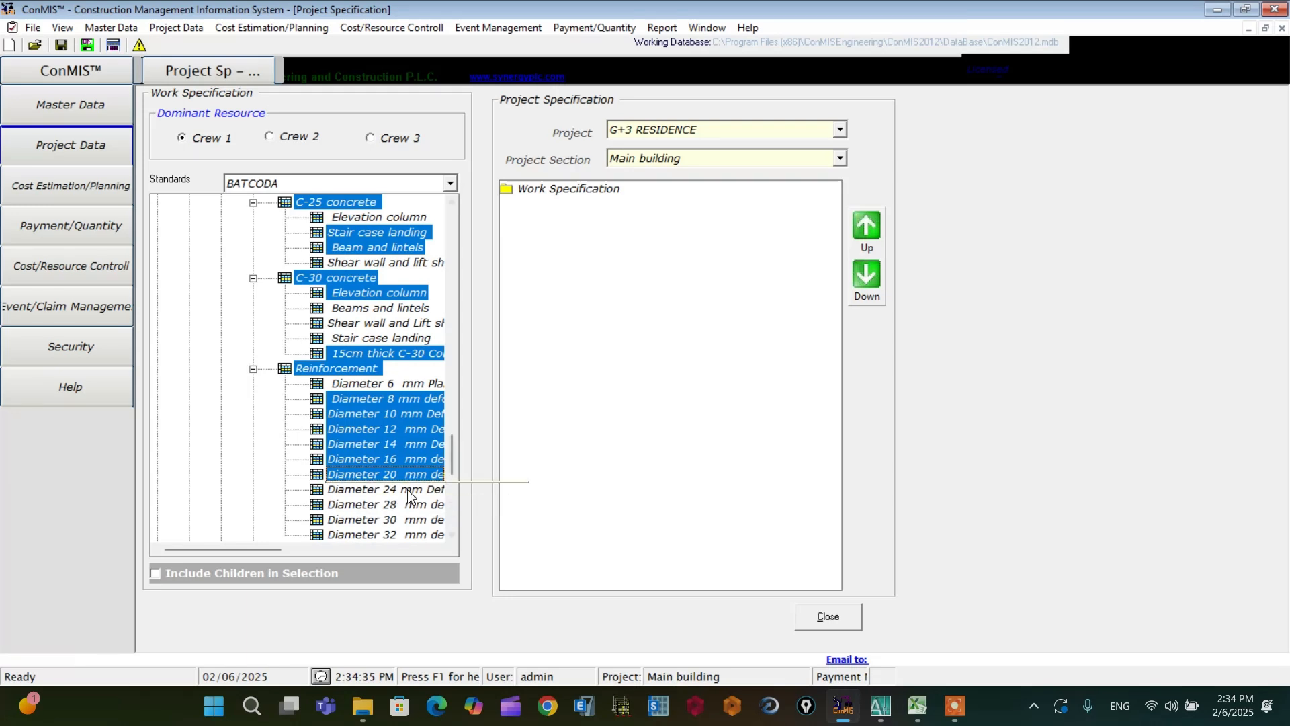
{"action": "left_click", "coordinate": [253, 369]}
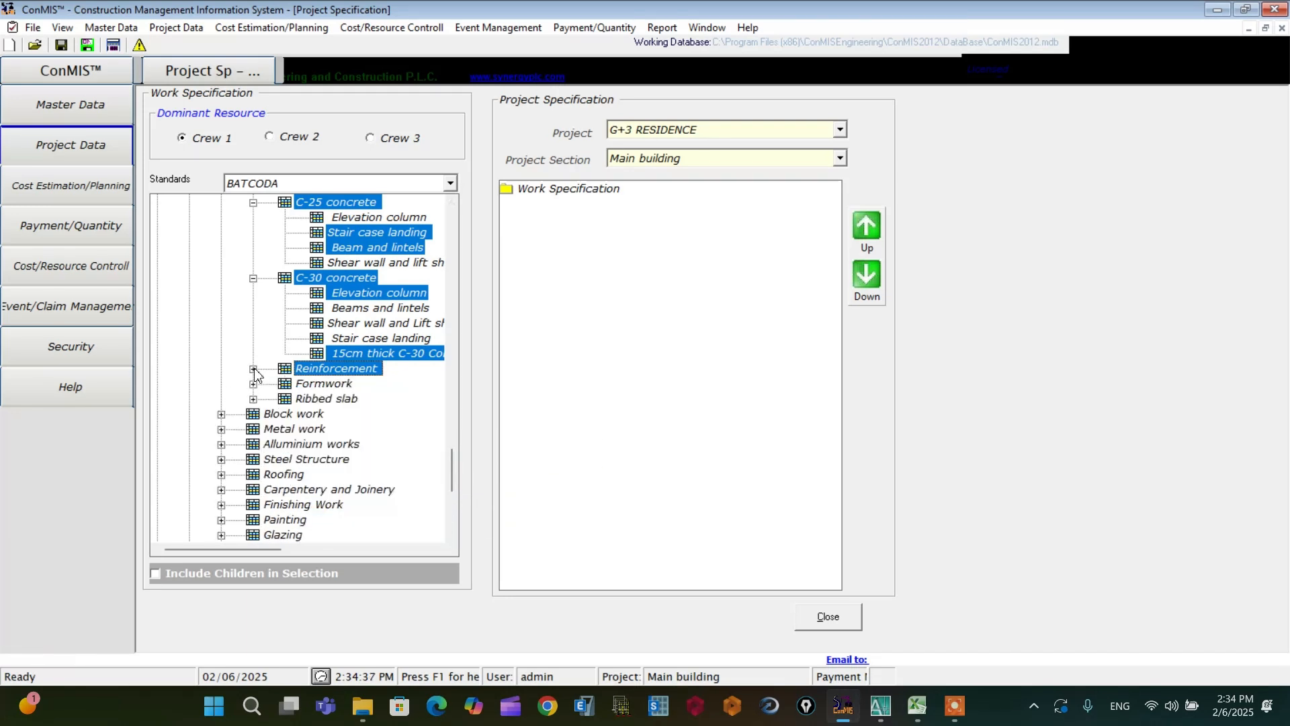
Step: Under Super Structure Formwork, select the Zigba form work items for elevation column, beams and lintels, and suspended and ribbed slab
{"action": "left_click", "coordinate": [253, 384]}
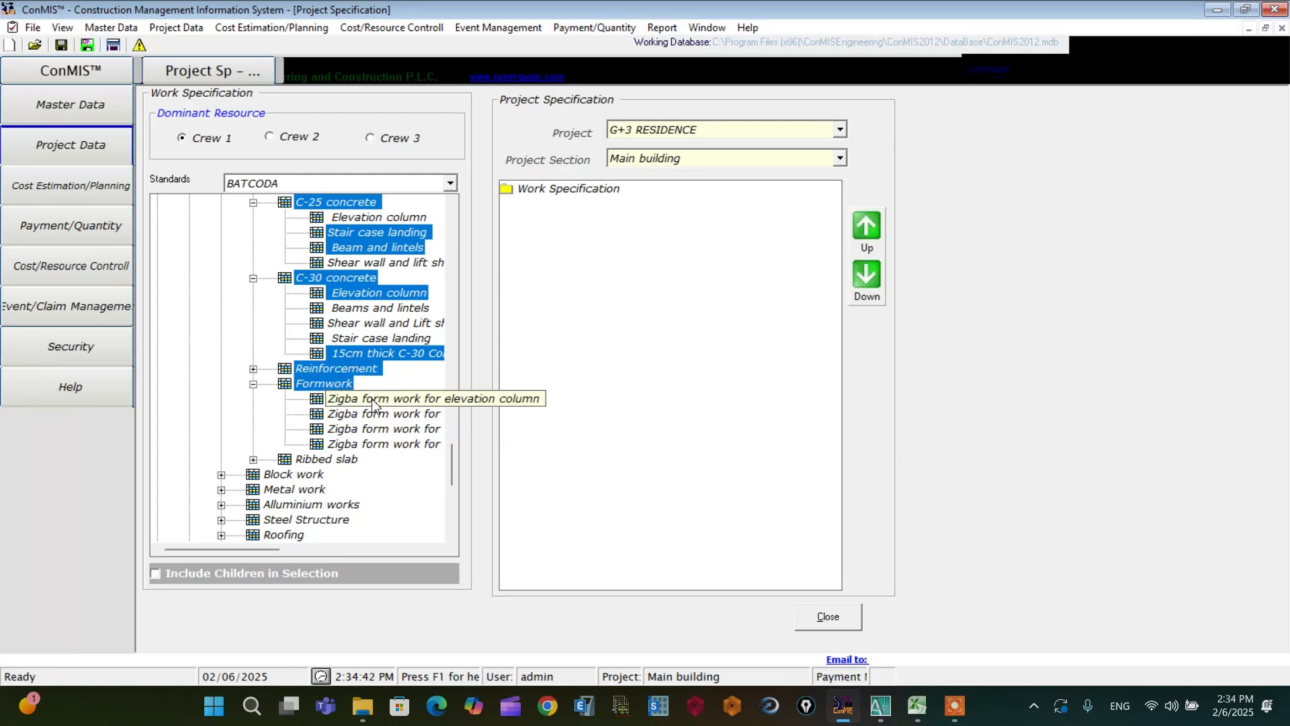
{"action": "left_click", "coordinate": [490, 409]}
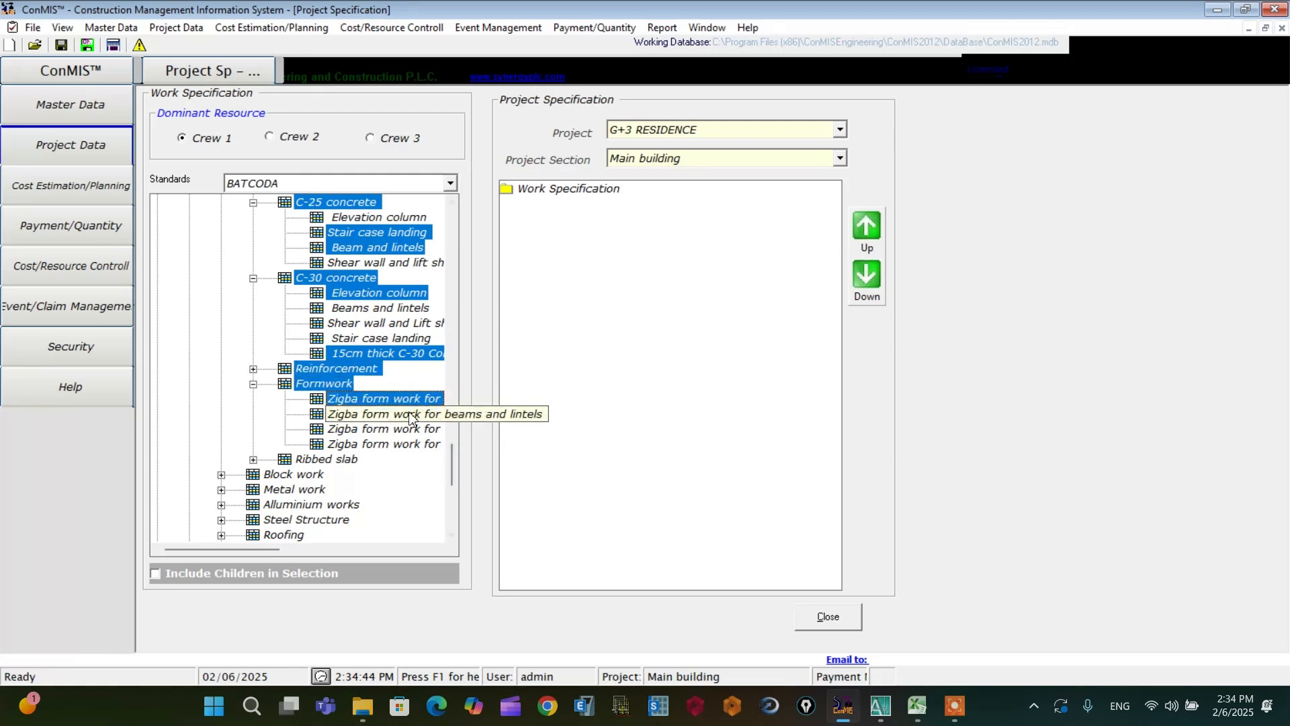
{"action": "left_click", "coordinate": [409, 415]}
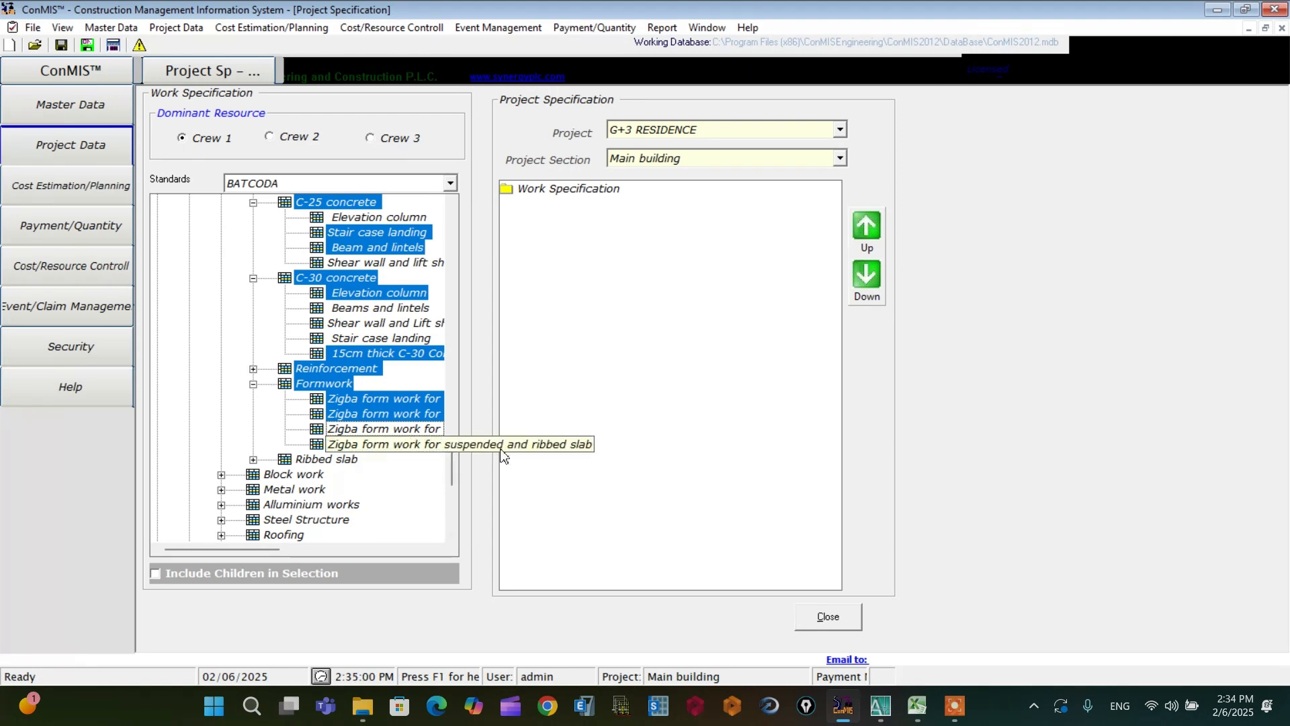
{"action": "left_click", "coordinate": [431, 449]}
Step: Under Block work, select the 10 cm and 15 cm thick class-B HCB items and the 20 cm thick class-B solid C.B wall
{"action": "left_click_drag", "start_coordinate": [448, 482], "coordinate": [455, 491]}
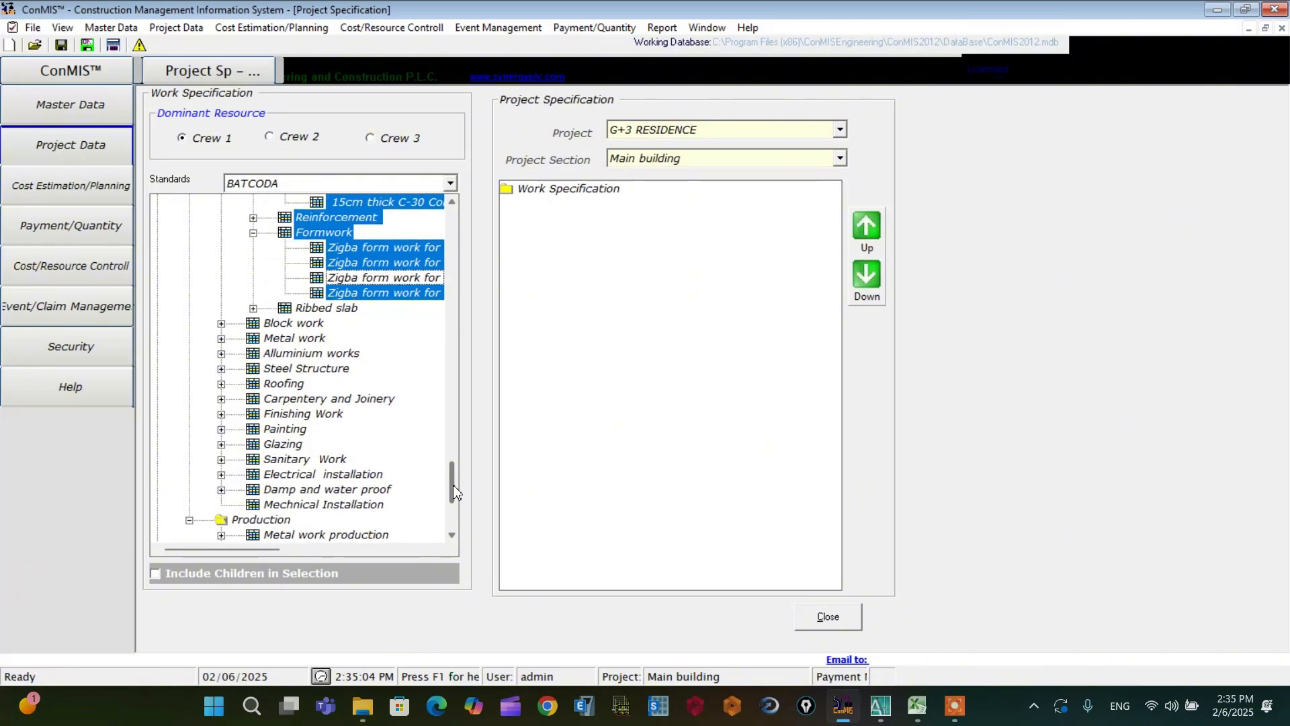
{"action": "left_click", "coordinate": [221, 324]}
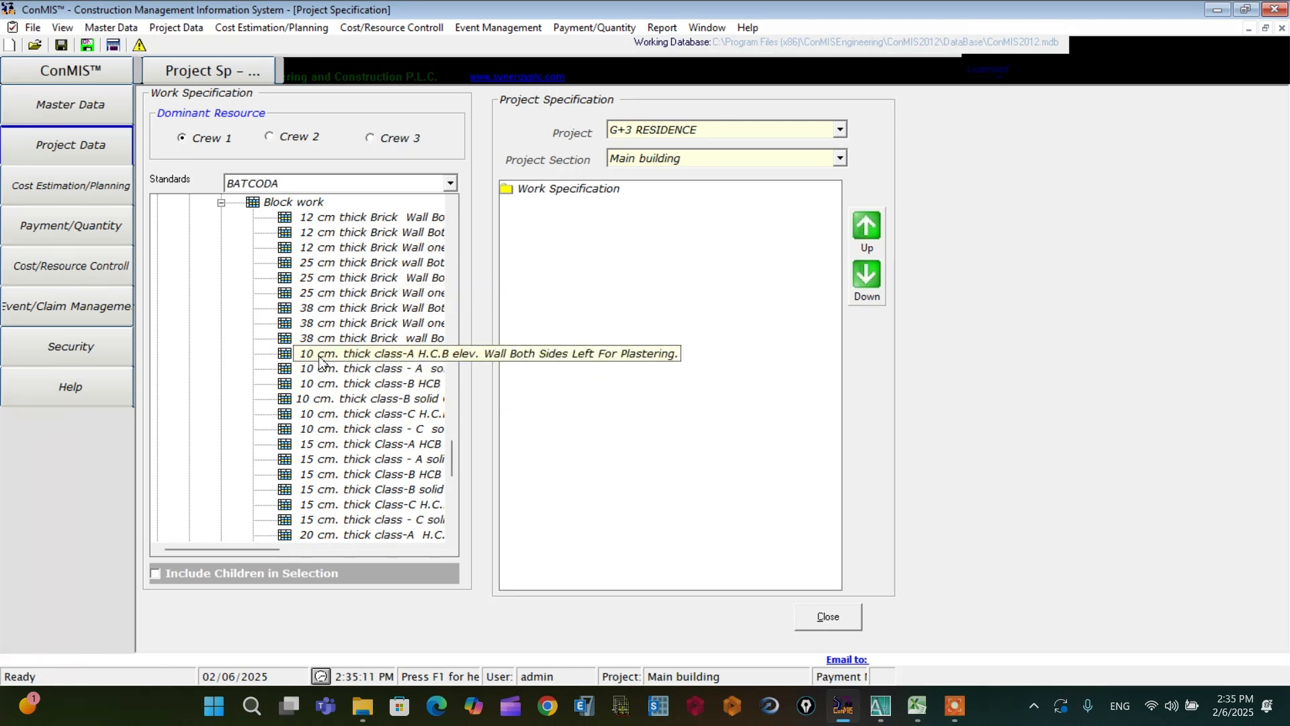
{"action": "left_click", "coordinate": [408, 354]}
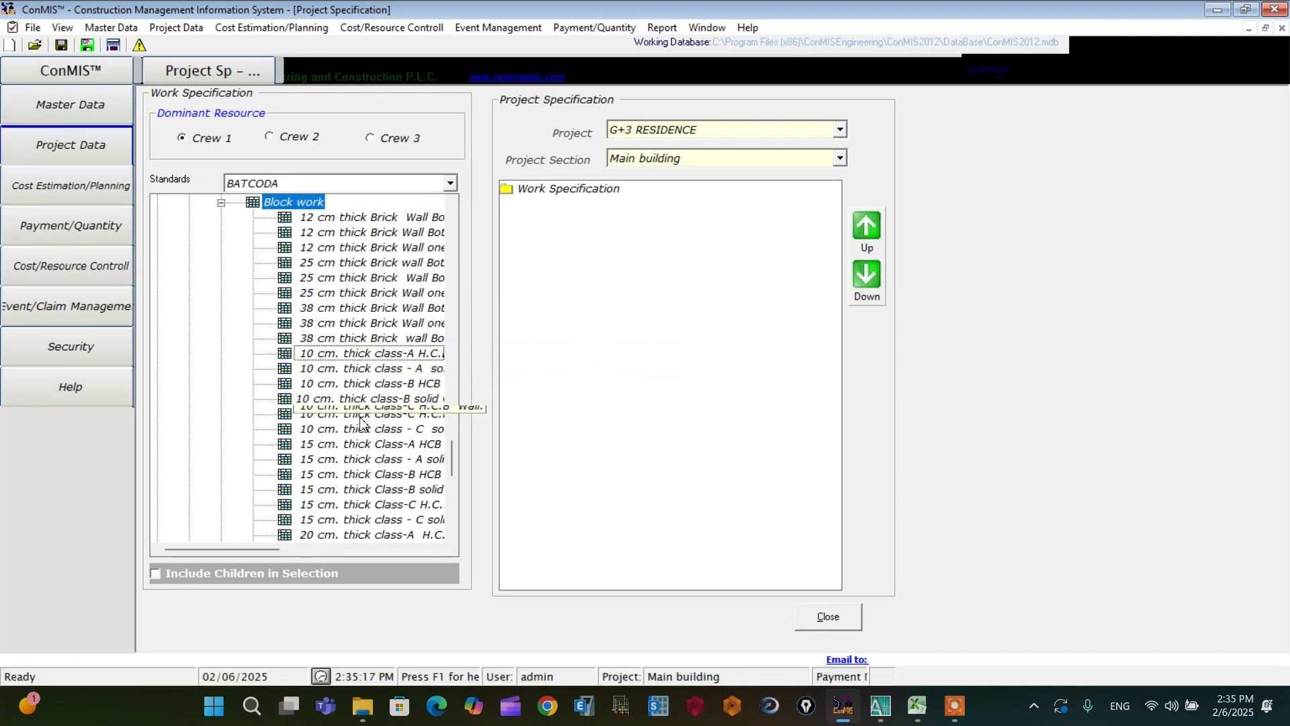
{"action": "left_click", "coordinate": [363, 388]}
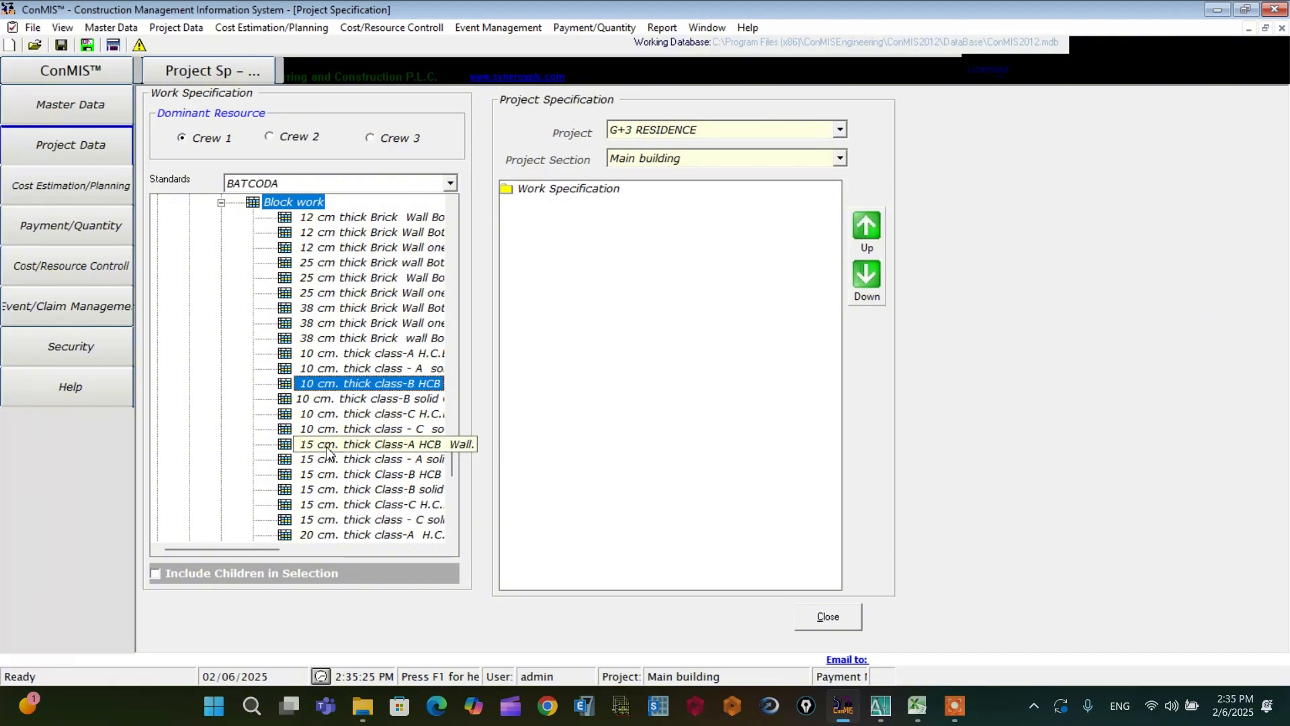
{"action": "left_click", "coordinate": [329, 475], "text": "ctrl"}
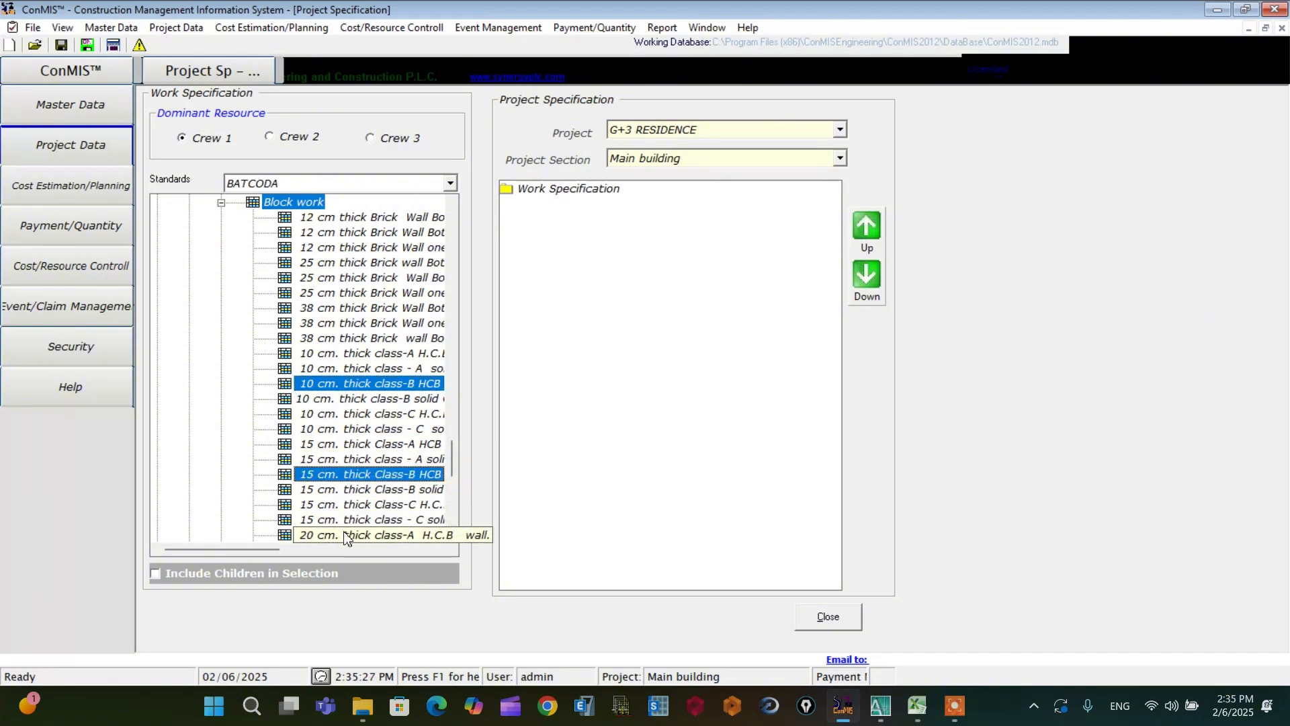
{"action": "scroll", "coordinate": [451, 464], "scroll_direction": "down", "scroll_amount": 3}
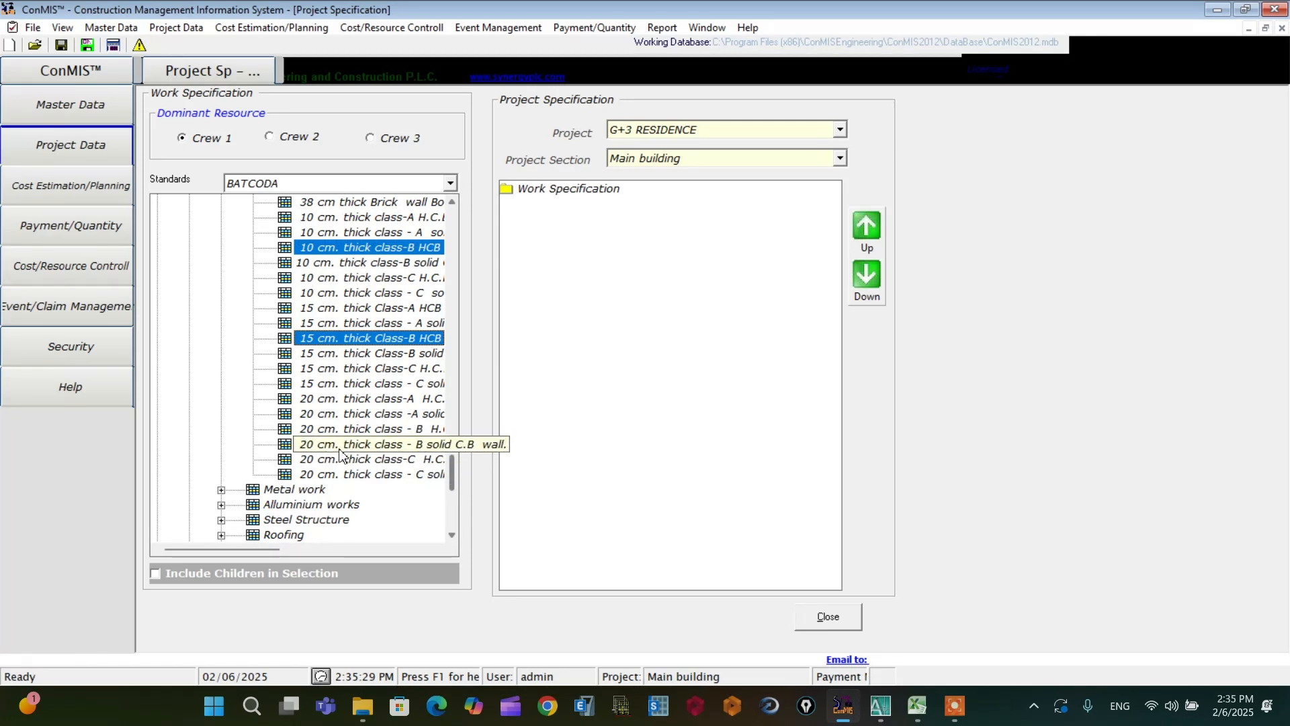
{"action": "left_click", "coordinate": [407, 445], "text": "ctrl"}
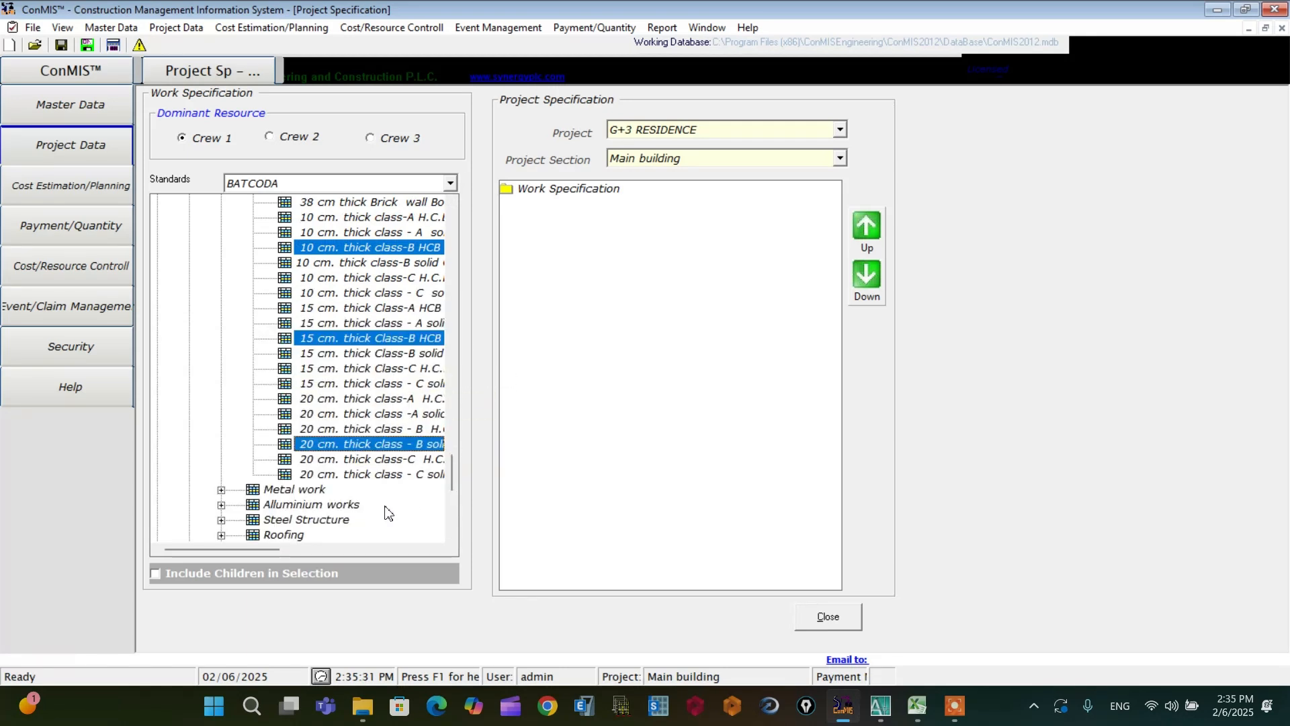
Step: Add the Alluminium works and Roofing categories to the Super Structure selection, viewing the items listed under each
{"action": "scroll", "coordinate": [452, 487], "scroll_direction": "down", "scroll_amount": 1}
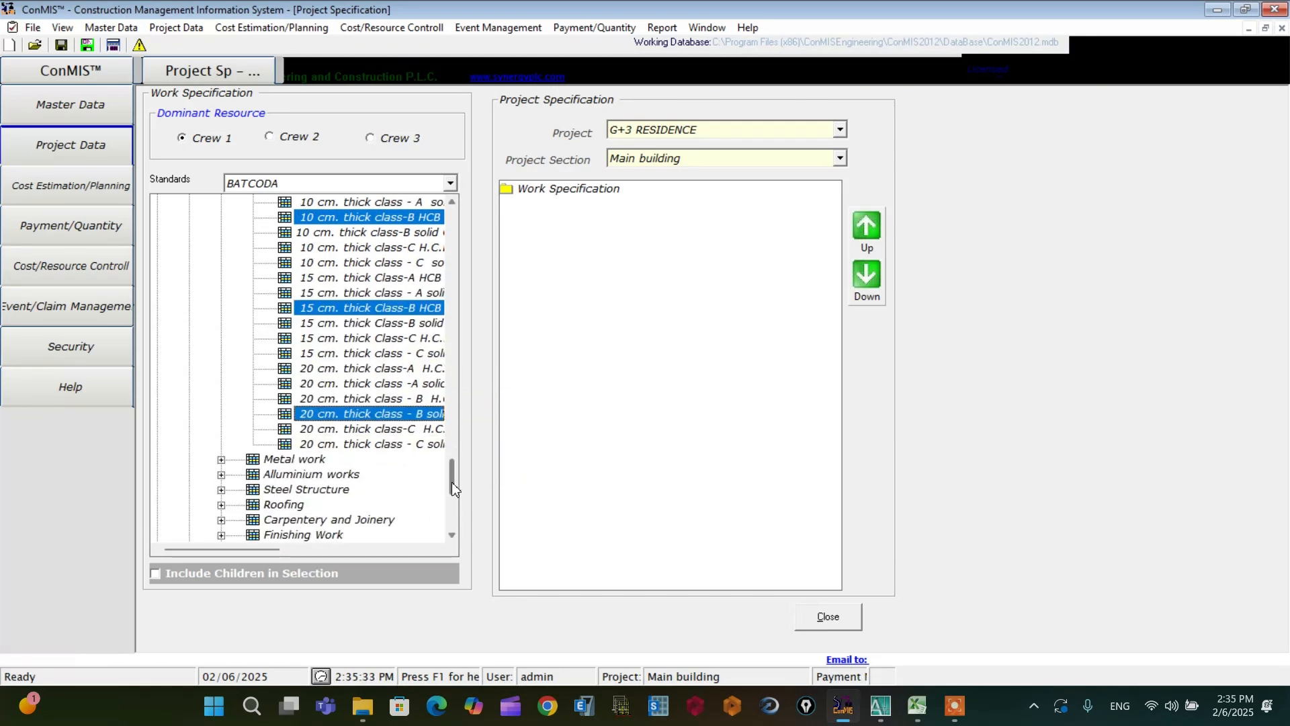
{"action": "left_click_drag", "start_coordinate": [451, 481], "coordinate": [453, 490]}
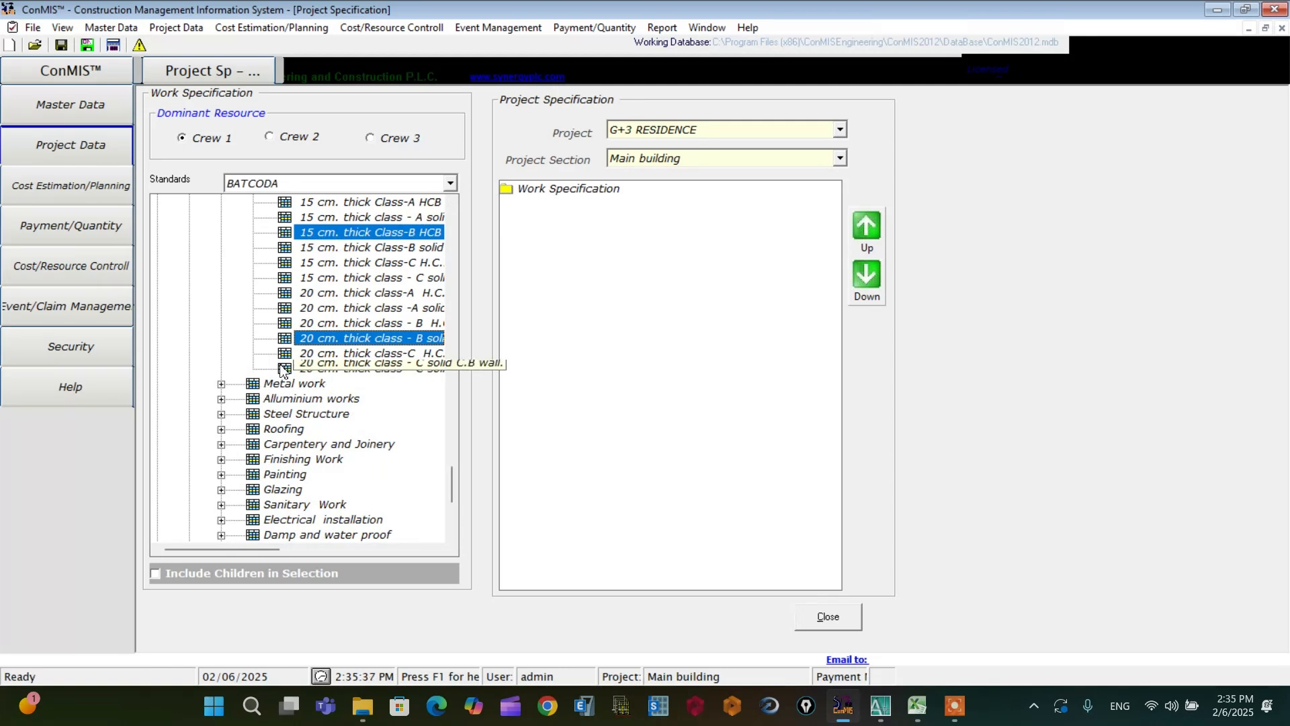
{"action": "left_click", "coordinate": [222, 398]}
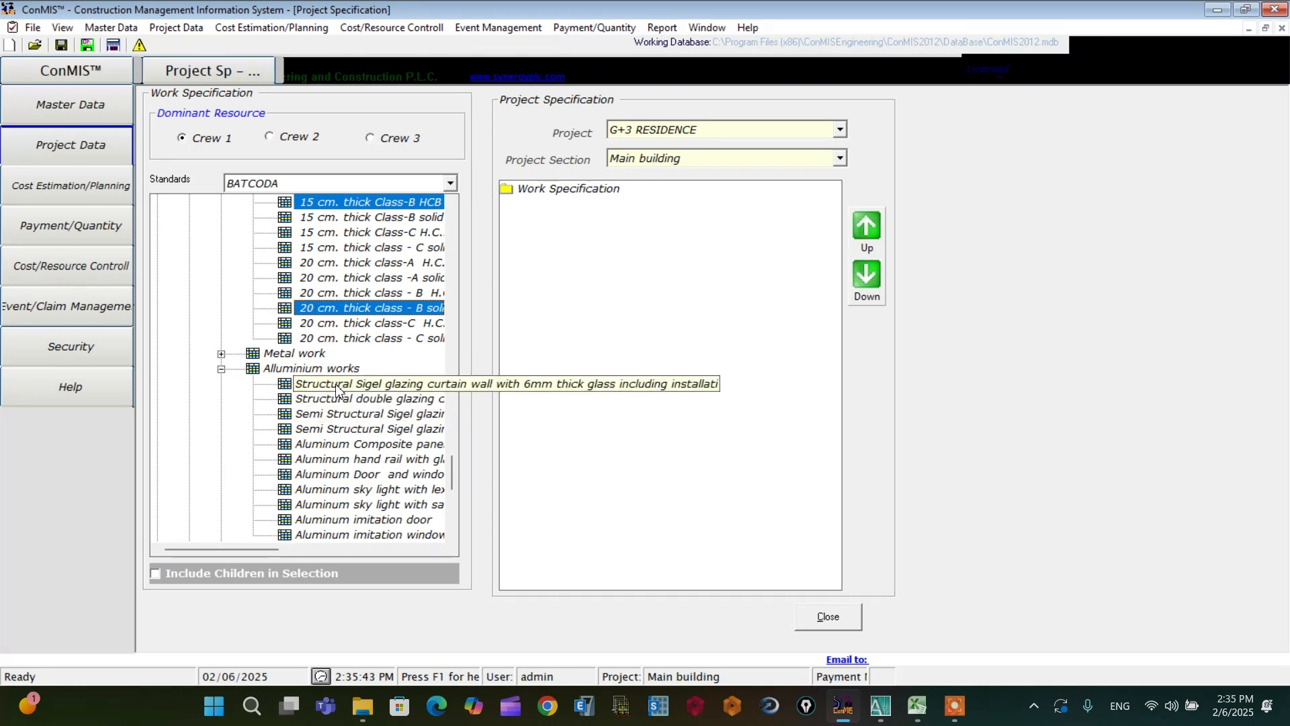
{"action": "left_click", "coordinate": [311, 369]}
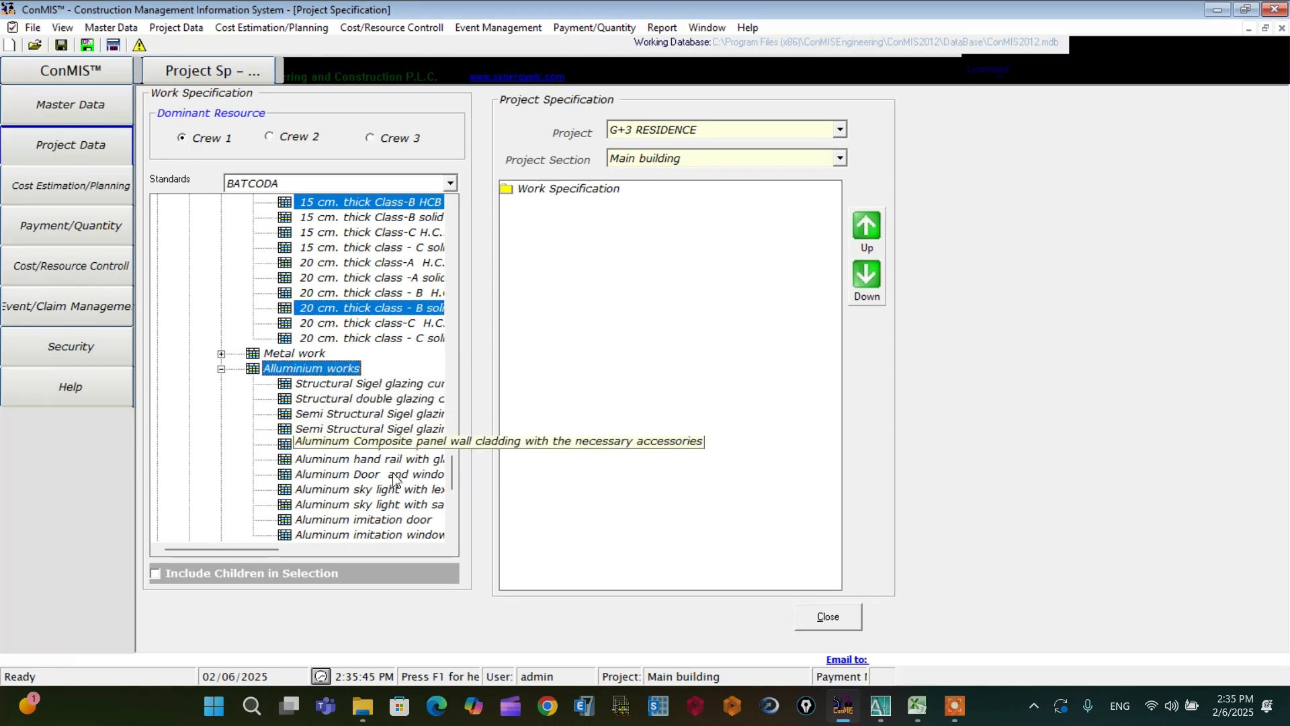
{"action": "scroll", "coordinate": [446, 481], "scroll_direction": "down", "scroll_amount": 4}
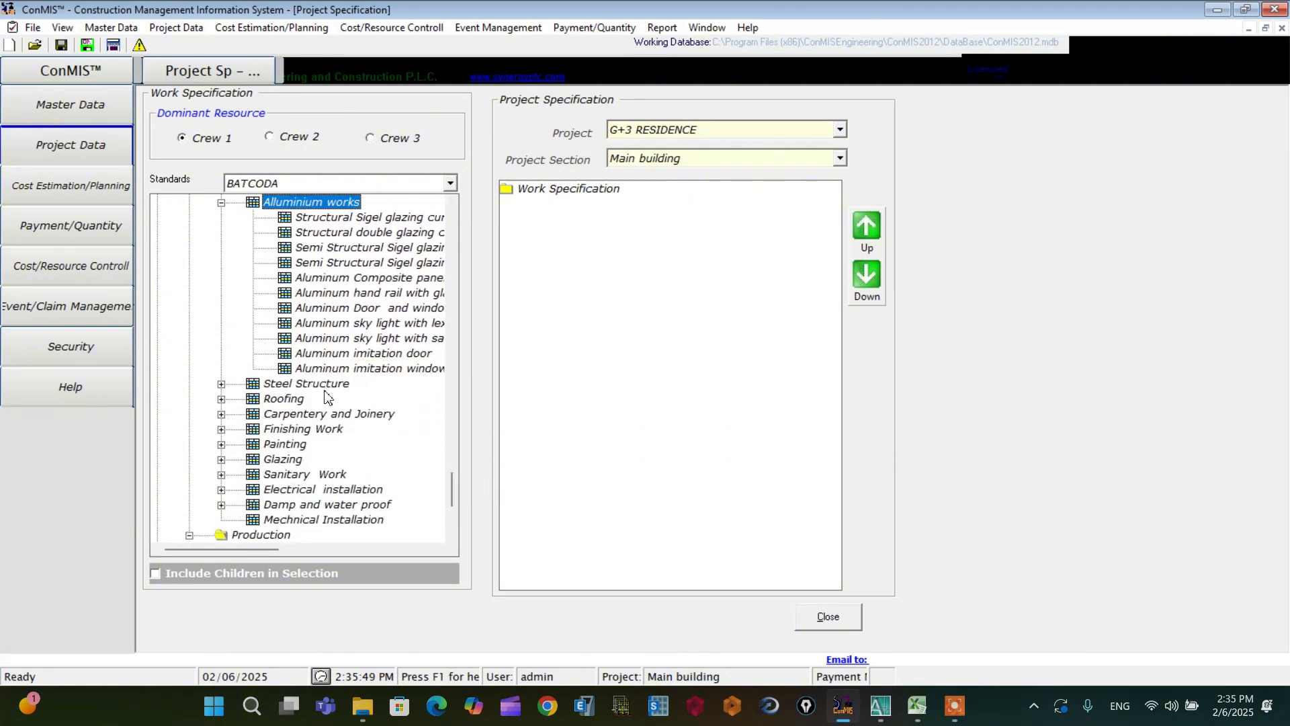
{"action": "left_click", "coordinate": [269, 400]}
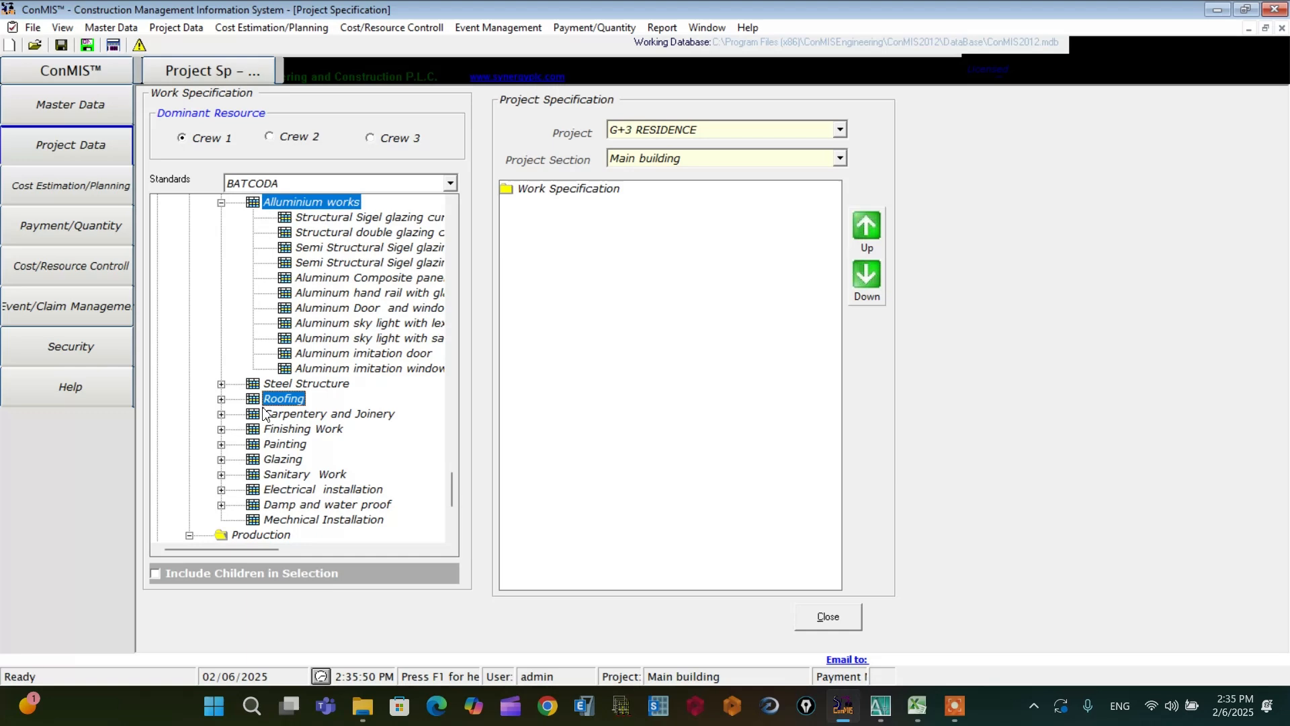
{"action": "left_click", "coordinate": [221, 400]}
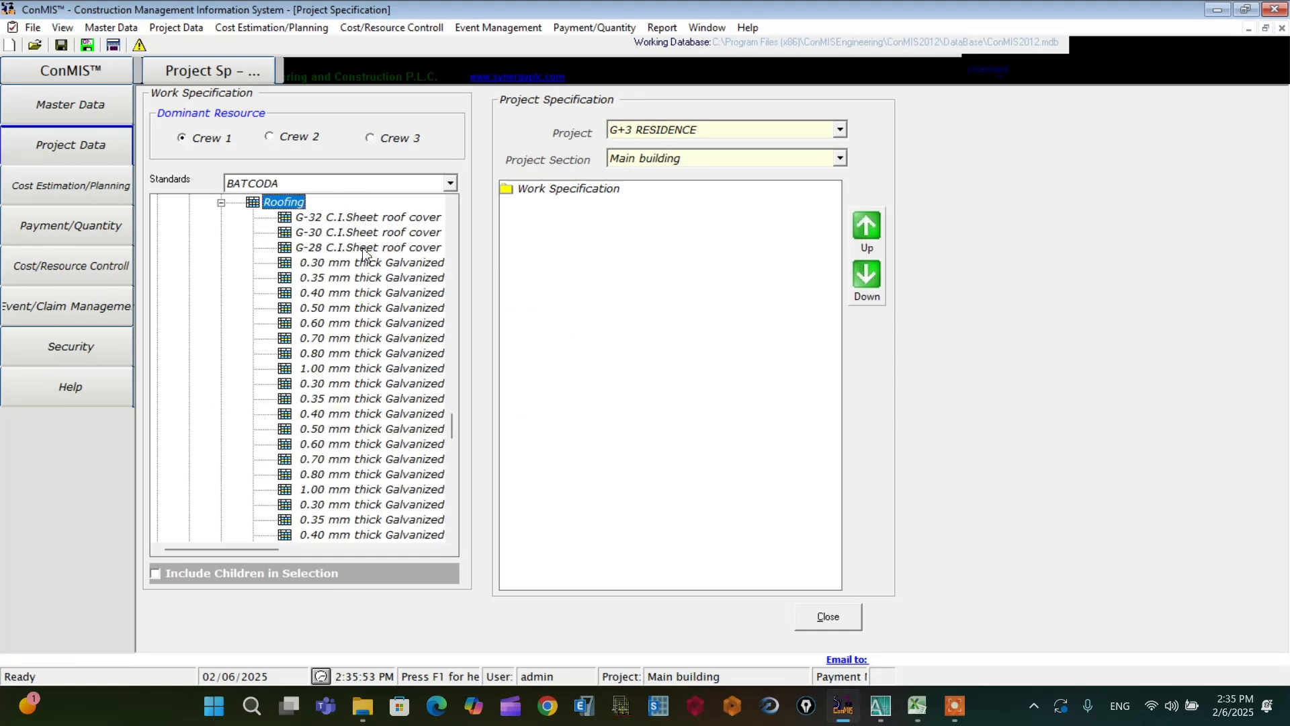
{"action": "left_click", "coordinate": [221, 202]}
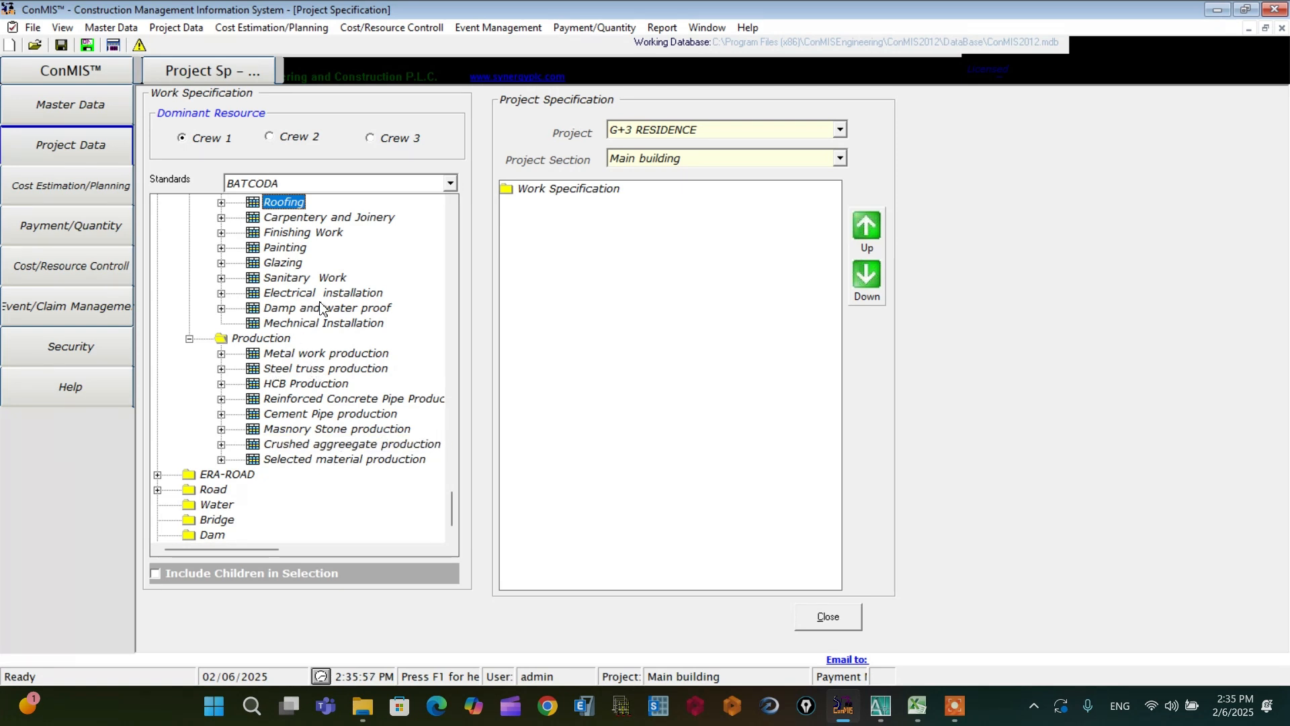
Step: Add Carpentery and Joinery, Finishing Work, Painting, Glazing, Sanitary Work and Electrical installation to the selection
{"action": "left_click", "coordinate": [274, 219], "text": "ctrl"}
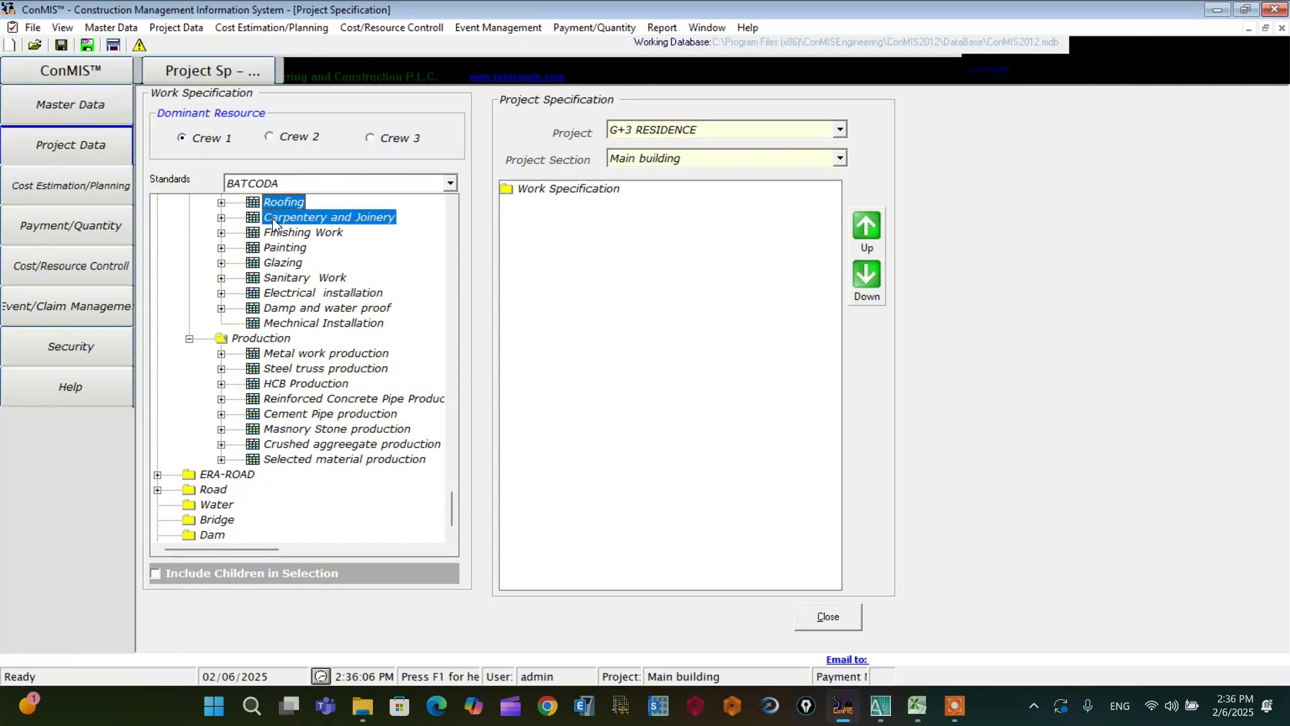
{"action": "left_click", "coordinate": [339, 235], "text": "ctrl"}
{"action": "left_click", "coordinate": [291, 249], "text": "ctrl"}
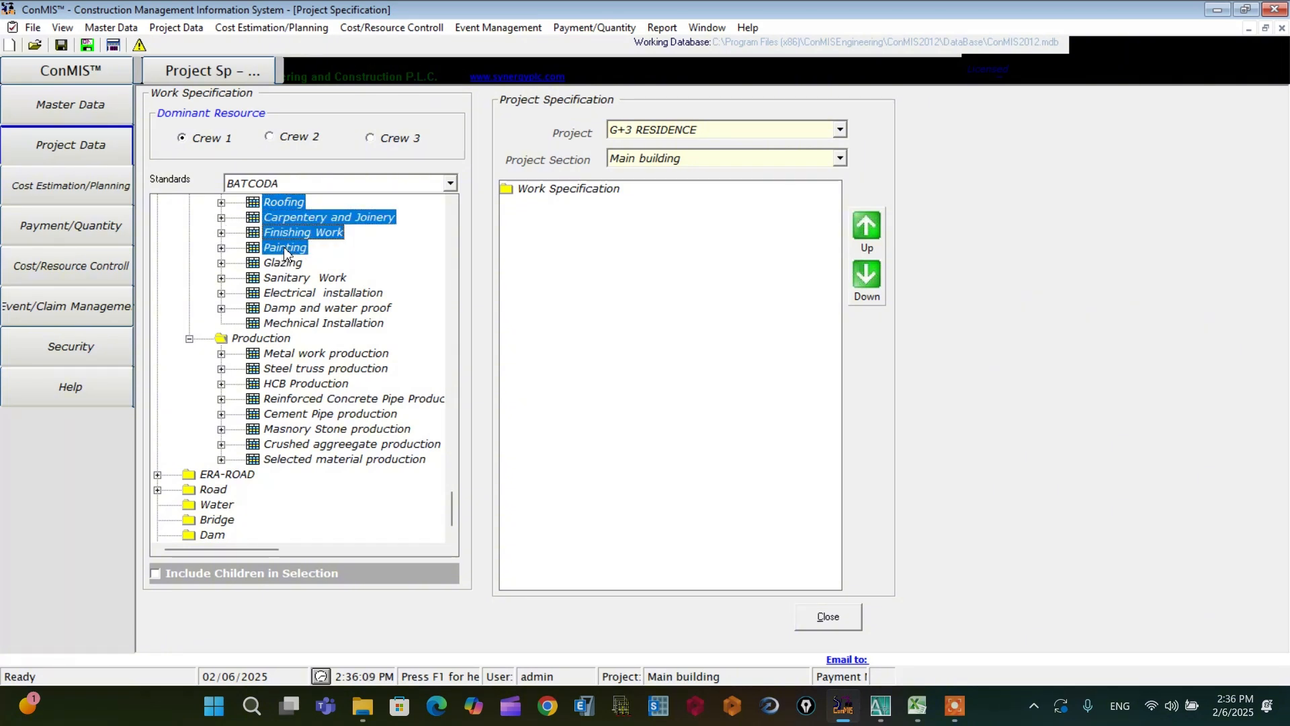
{"action": "left_click", "coordinate": [299, 265], "text": "ctrl"}
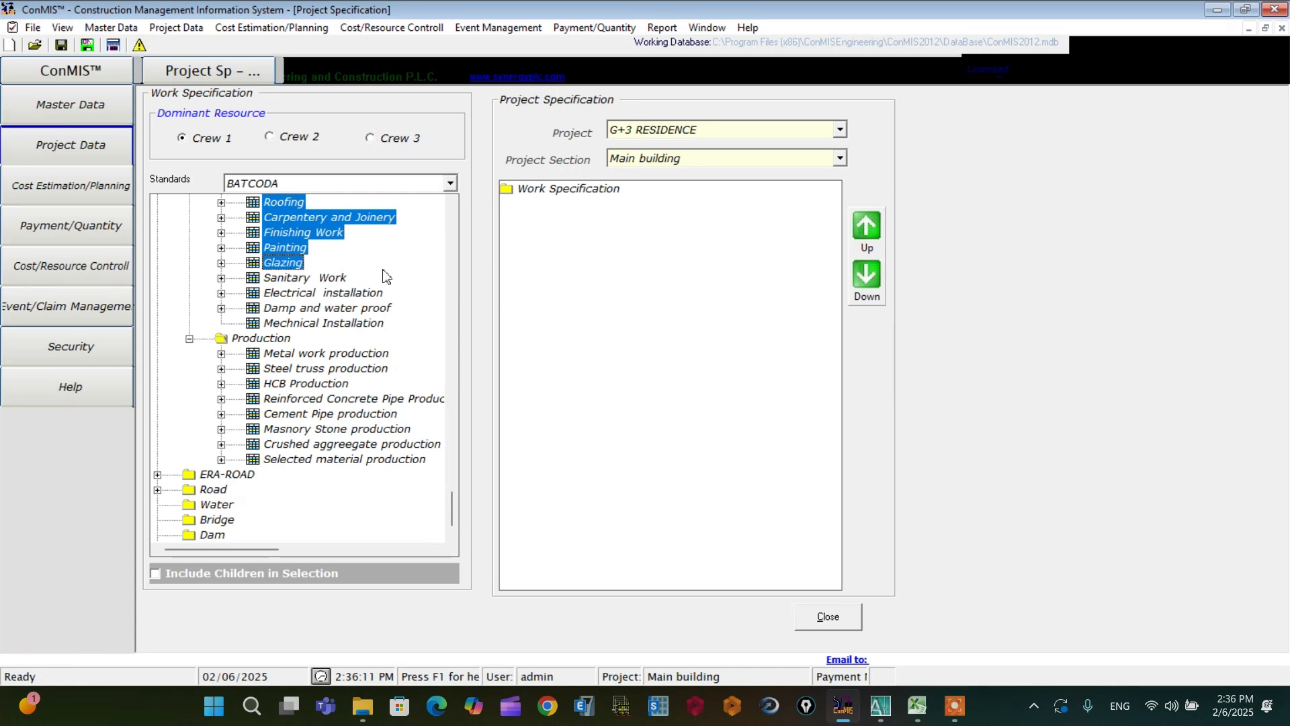
{"action": "left_click", "coordinate": [300, 281], "text": "ctrl"}
{"action": "left_click", "coordinate": [336, 295], "text": "ctrl"}
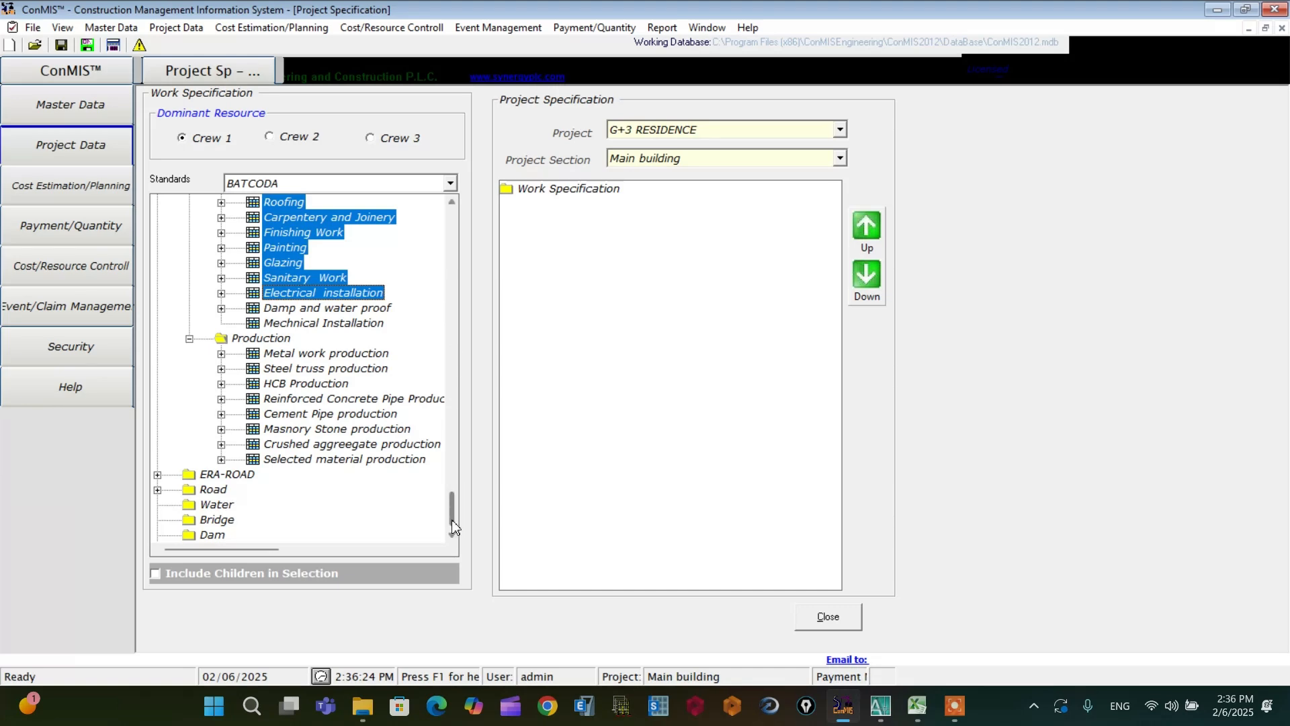
Step: Transfer all selected work items into the Main building's Work Specification and expand its Sub Structure branch
{"action": "left_click_drag", "start_coordinate": [453, 514], "coordinate": [455, 221]}
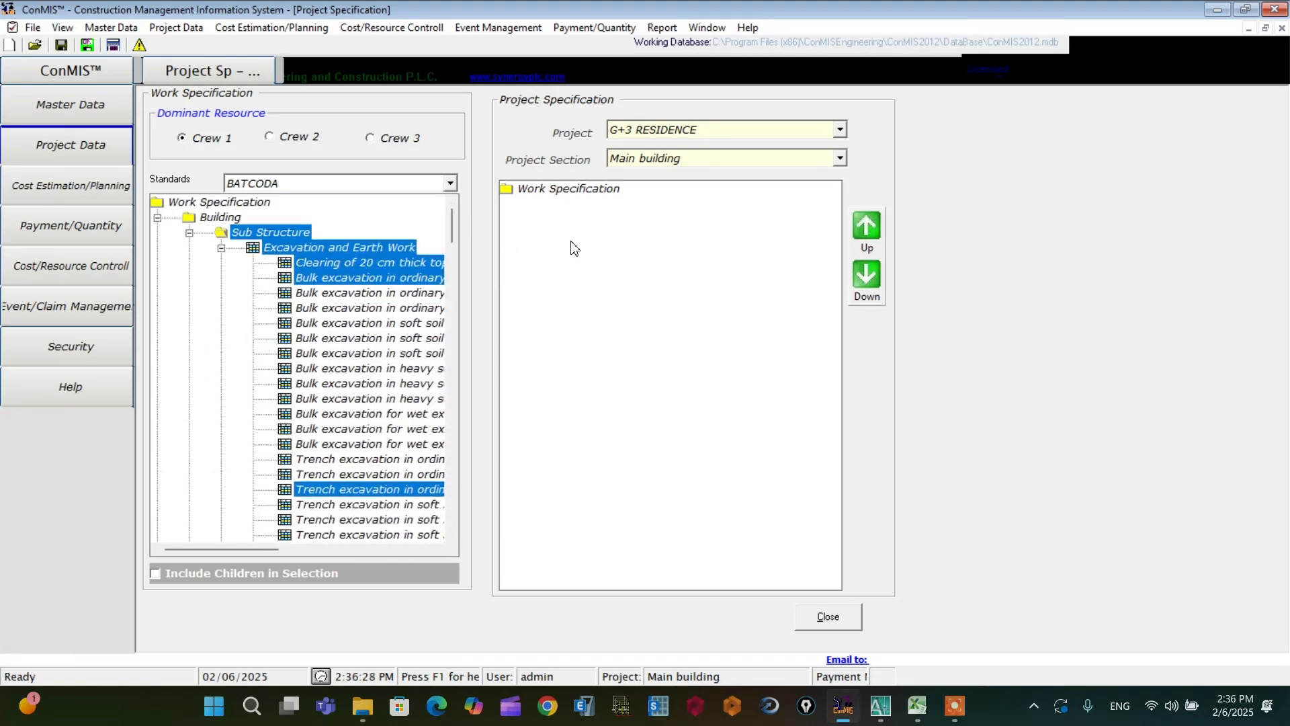
{"action": "left_click_drag", "start_coordinate": [291, 238], "coordinate": [539, 193]}
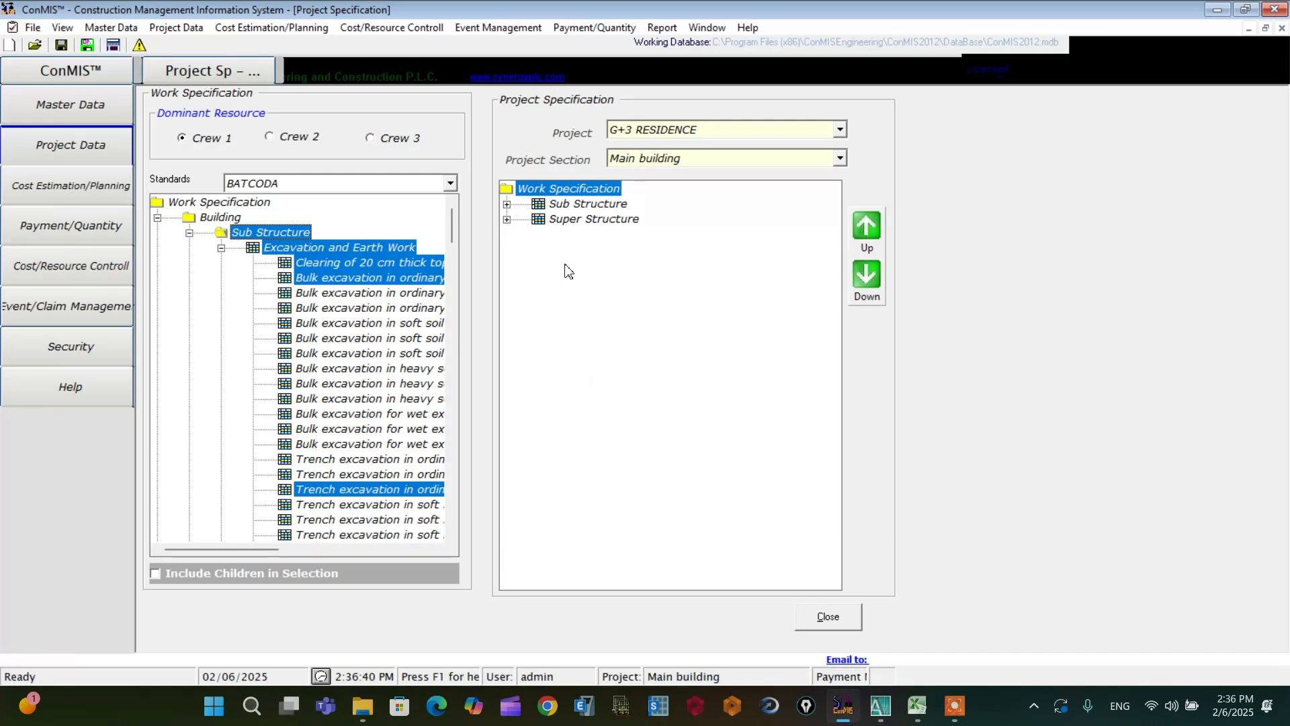
{"action": "left_click", "coordinate": [507, 204]}
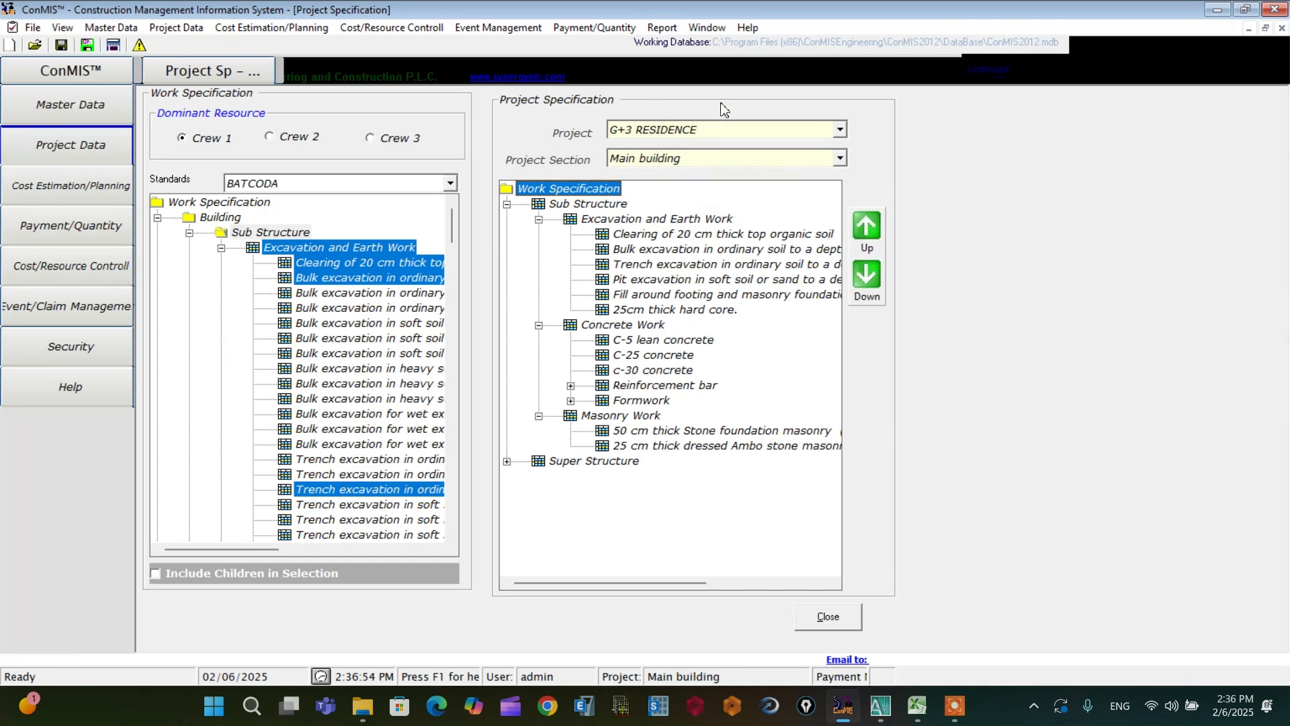
Step: Open the clearing item's name for editing, then move the fill around footing item under the pit excavation item
{"action": "left_click", "coordinate": [642, 235]}
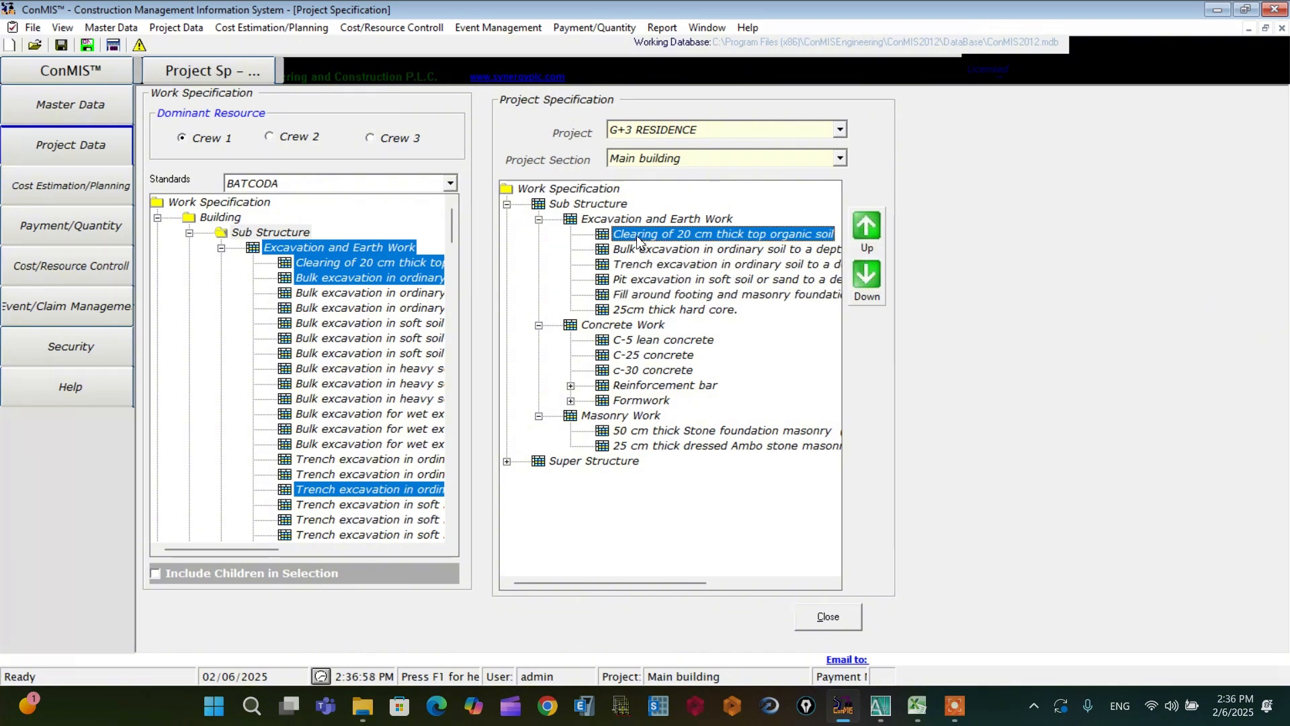
{"action": "right_click", "coordinate": [638, 240]}
{"action": "left_click", "coordinate": [711, 301]}
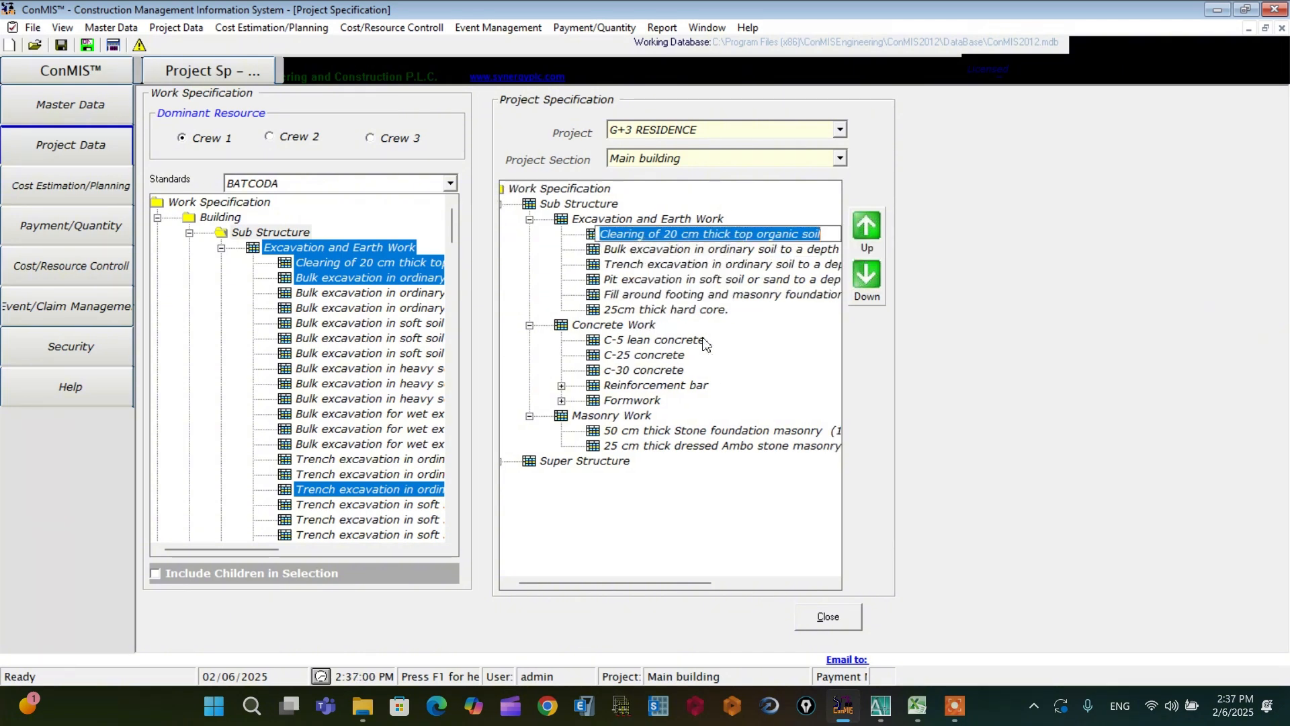
{"action": "left_click_drag", "start_coordinate": [711, 299], "coordinate": [696, 279]}
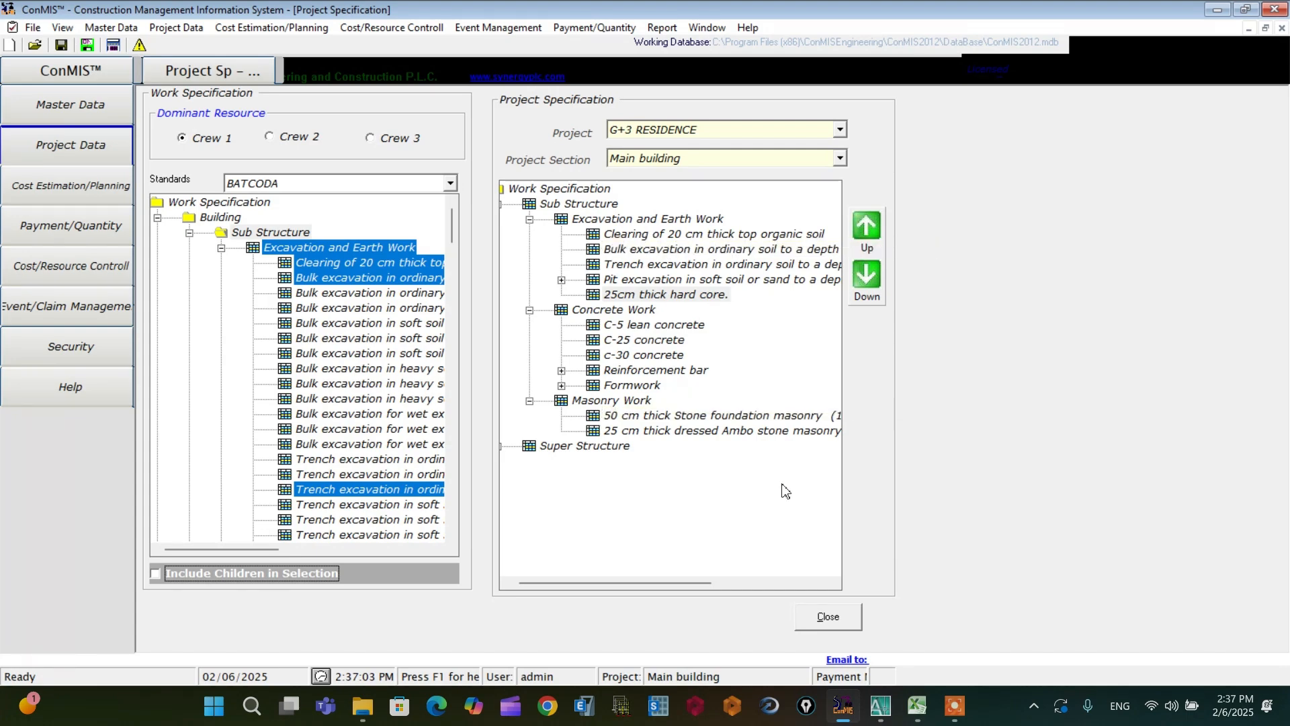
Step: Switch to AutoCAD, view the overall layout of the structural drawing sheets, and return to ConMIS
{"action": "left_click", "coordinate": [881, 709]}
{"action": "scroll", "coordinate": [524, 371], "scroll_direction": "down", "scroll_amount": 12}
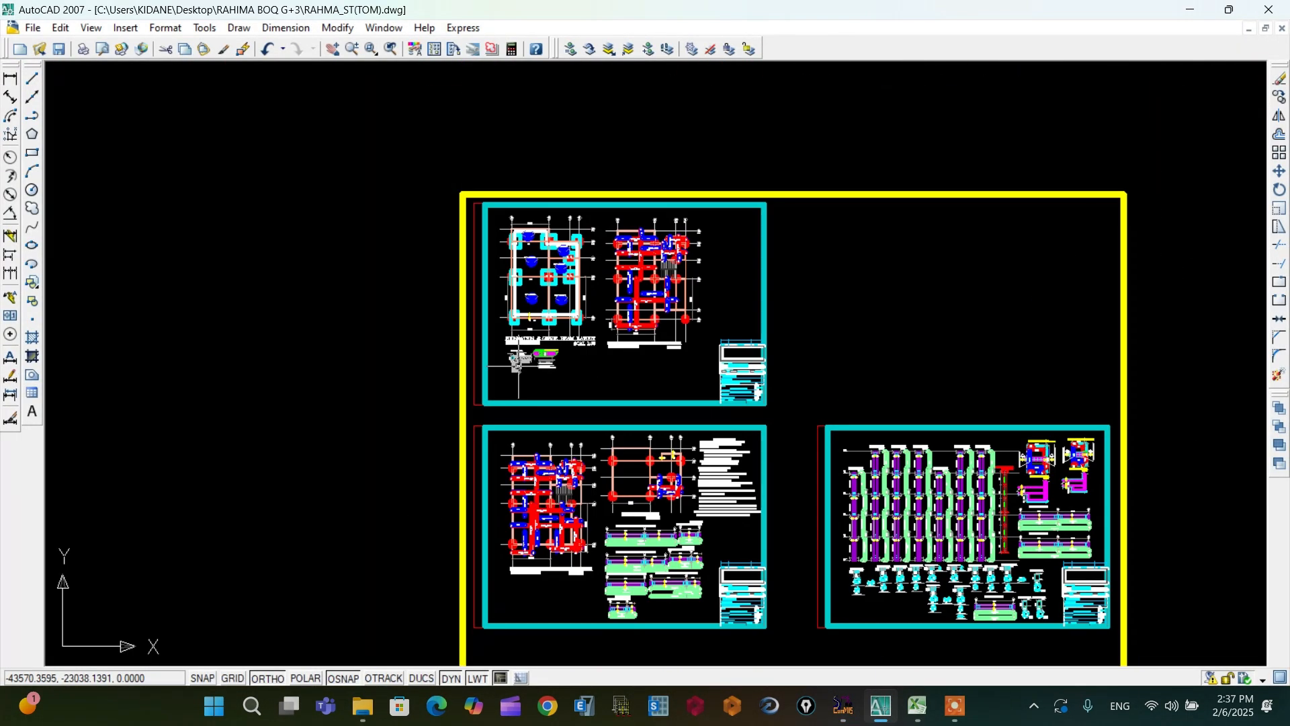
{"action": "scroll", "coordinate": [619, 425], "scroll_direction": "up", "scroll_amount": 3}
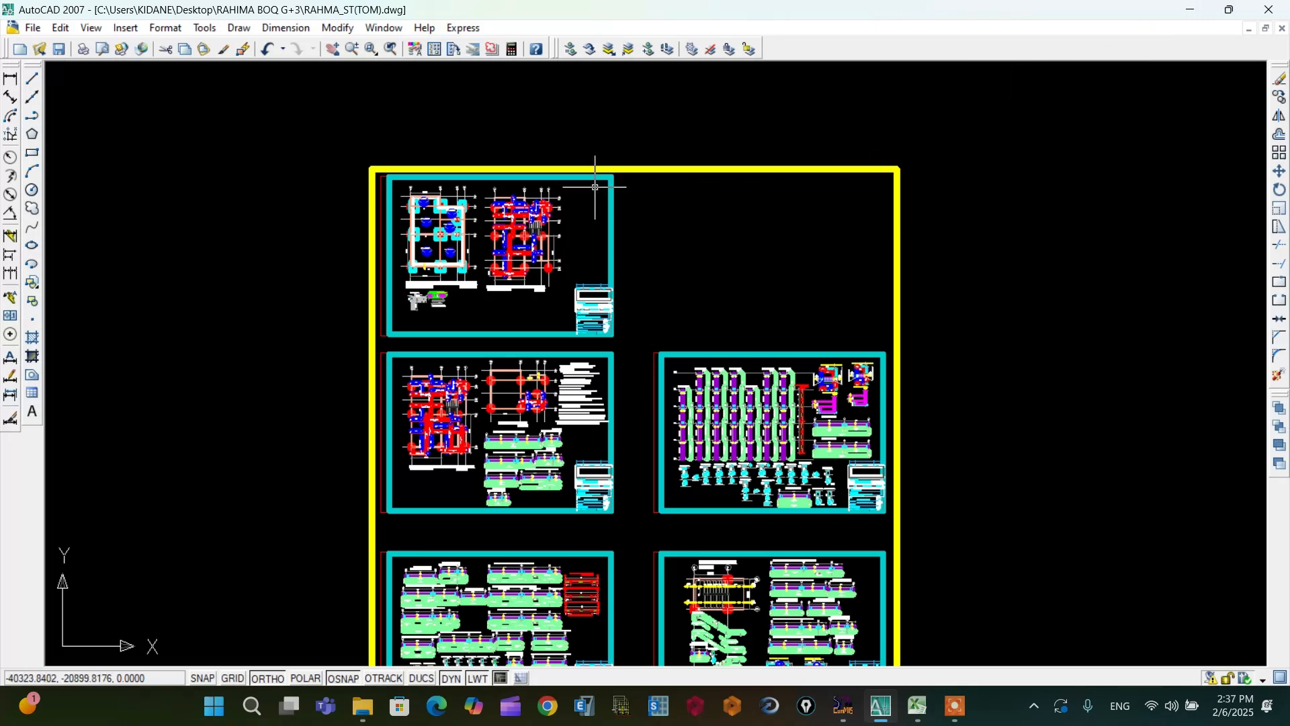
{"action": "left_click", "coordinate": [1191, 10]}
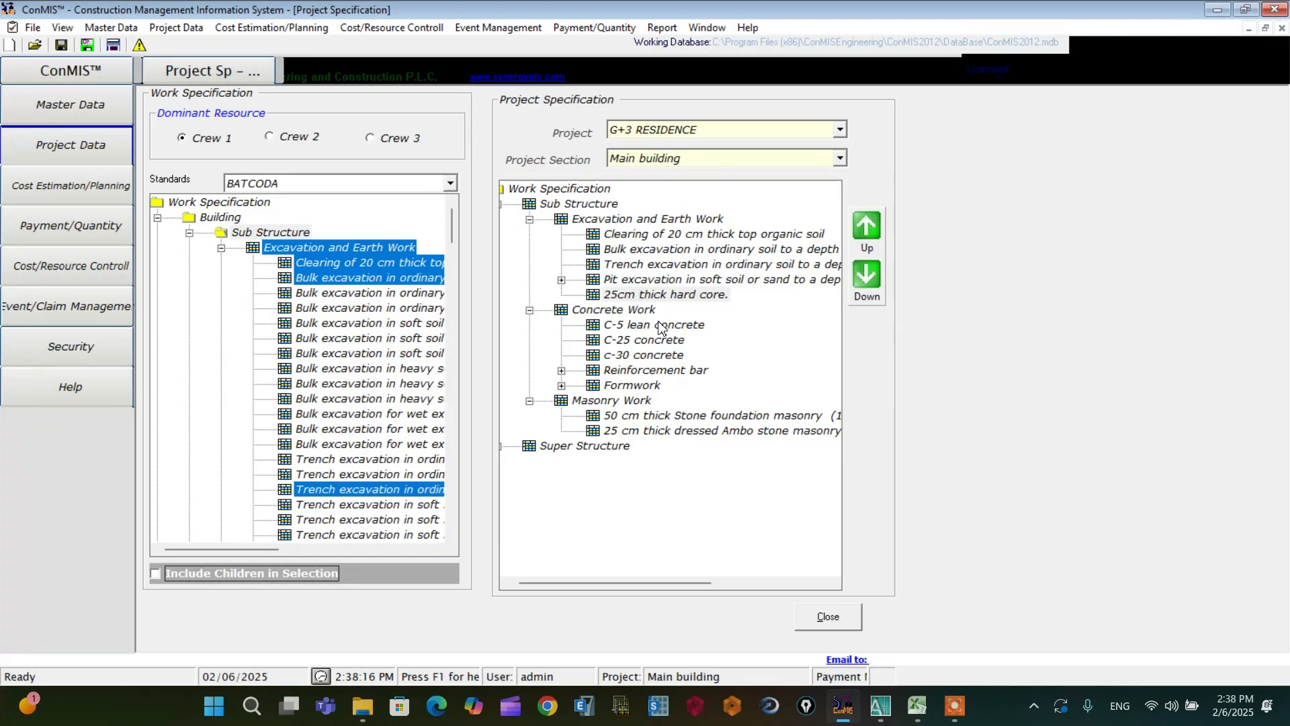